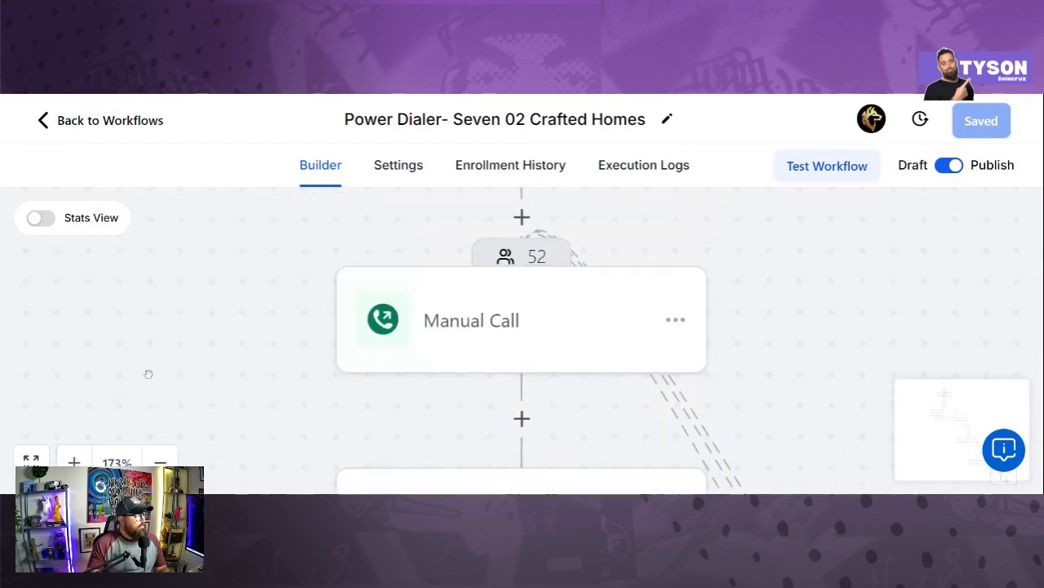
scroll(181, 361, up, 1)
scroll(243, 353, down, 2)
scroll(244, 353, up, 1)
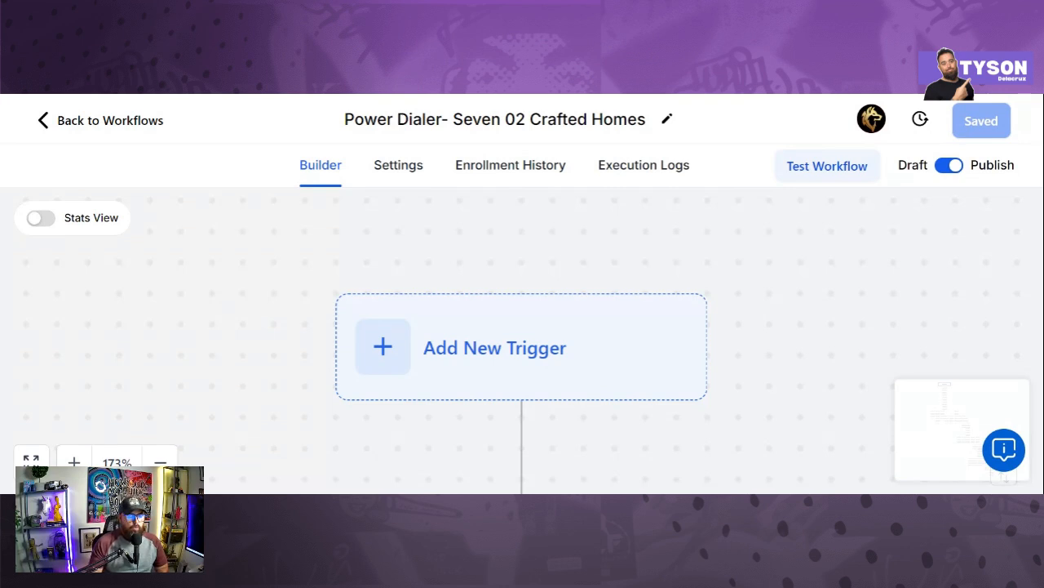
scroll(315, 314, down, 6)
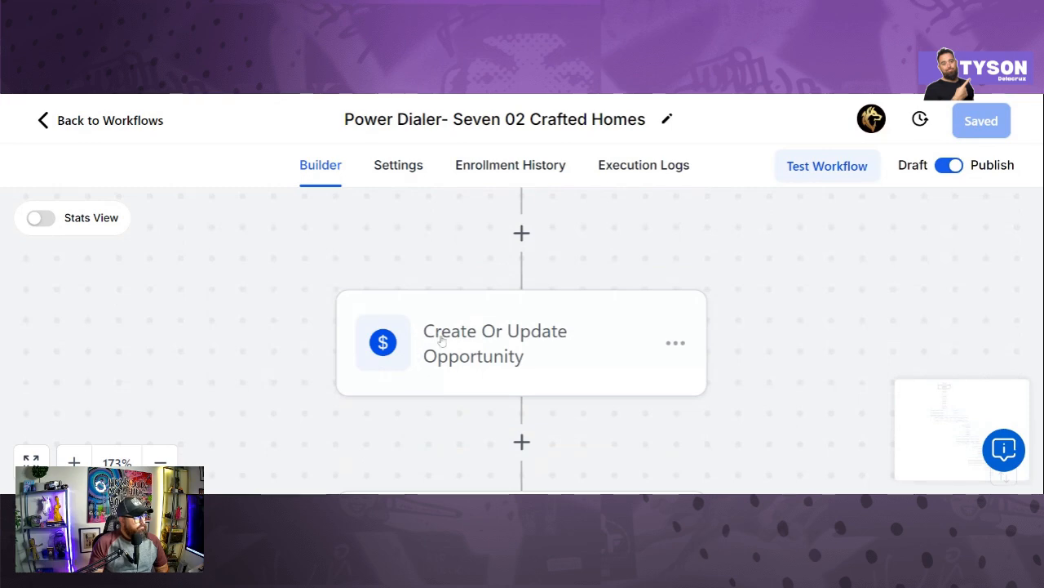
scroll(442, 341, down, 1)
scroll(446, 339, down, 15)
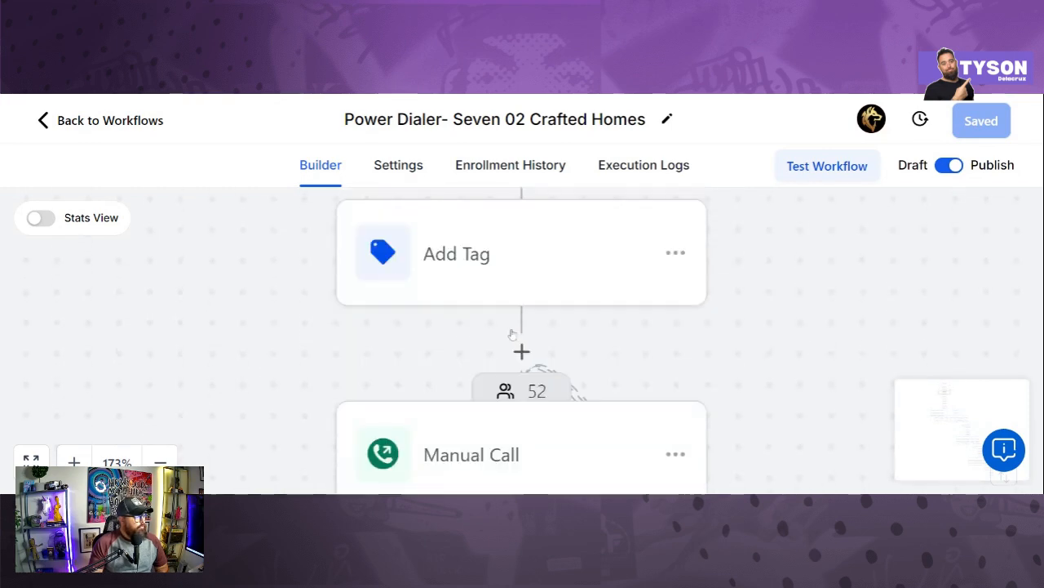
scroll(520, 336, down, 15)
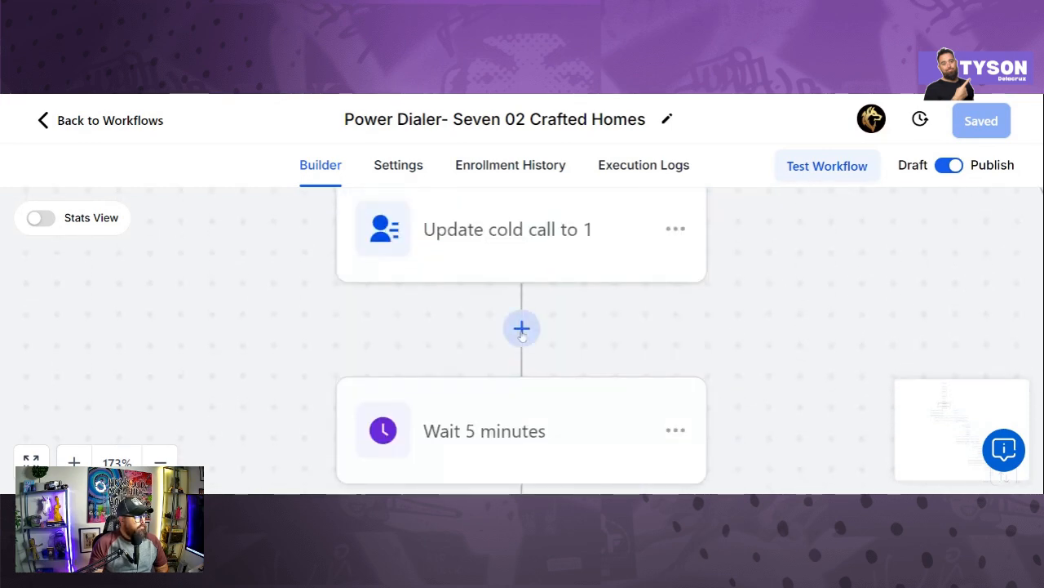
scroll(521, 331, left, 5)
scroll(520, 330, down, 10)
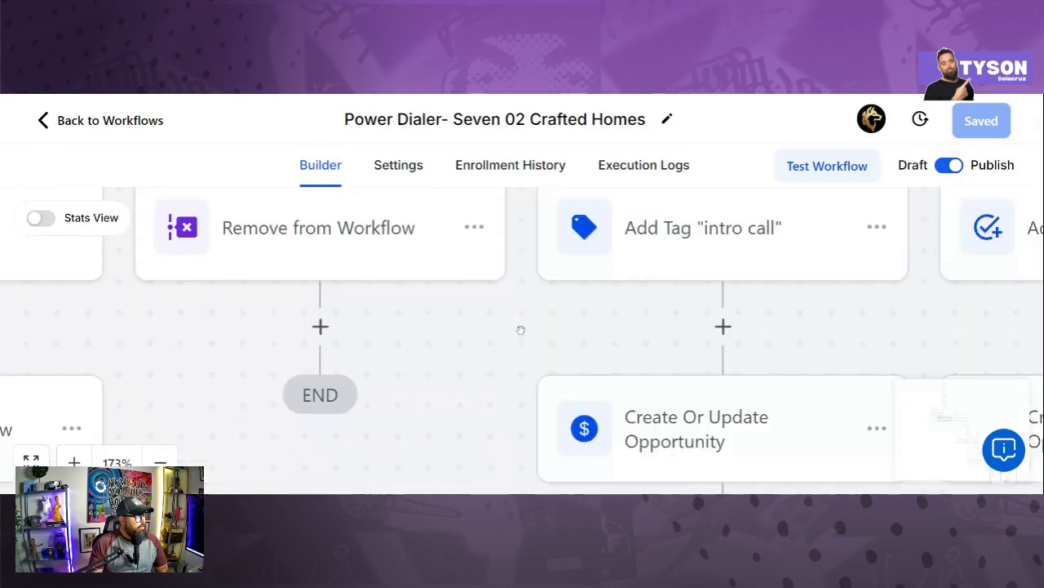
scroll(520, 330, left, 5)
scroll(522, 329, right, 5)
scroll(522, 330, up, 15)
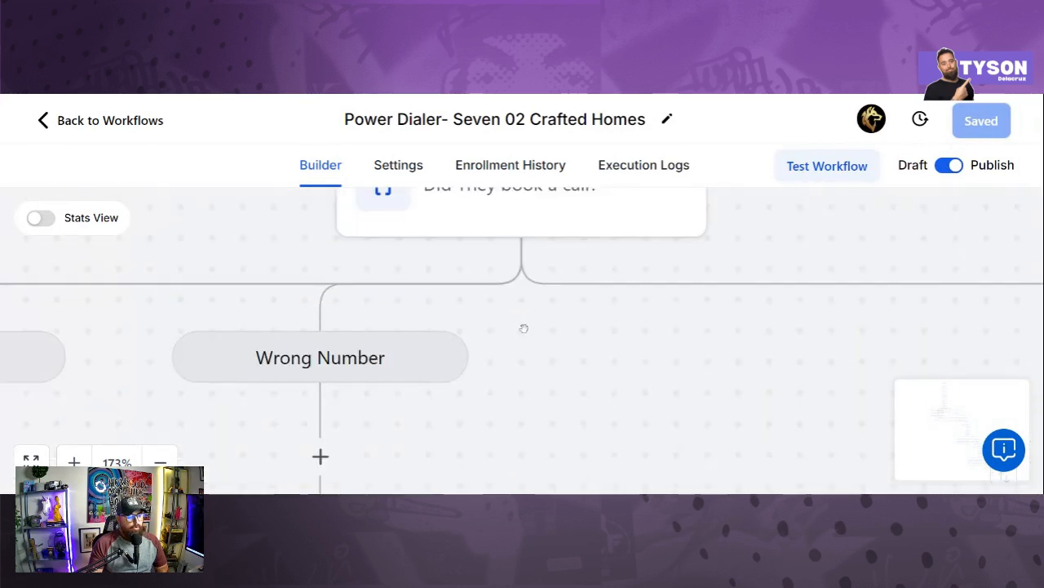
scroll(528, 334, down, 10)
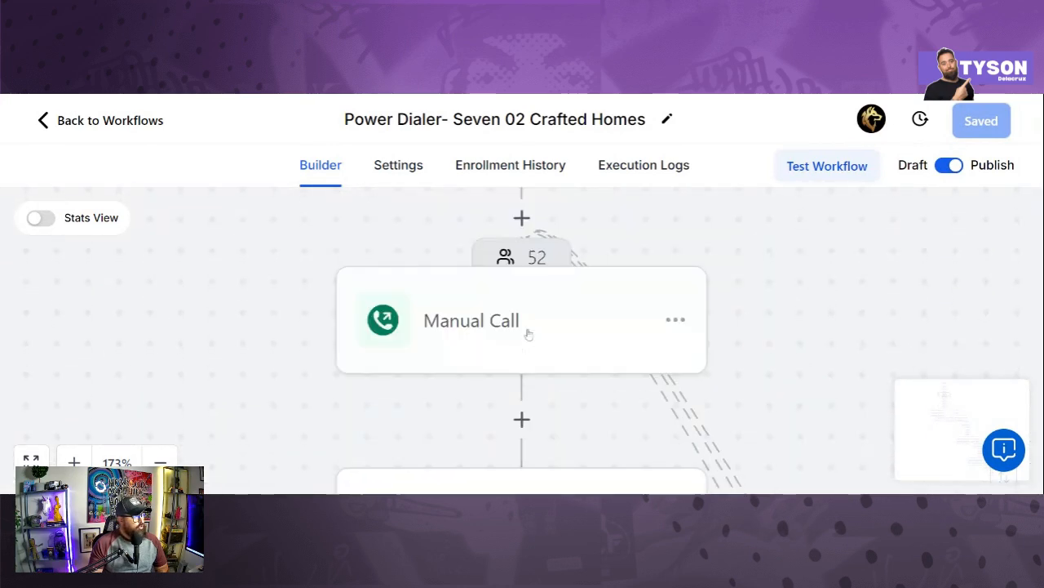
scroll(528, 335, up, 2)
scroll(528, 335, up, 3)
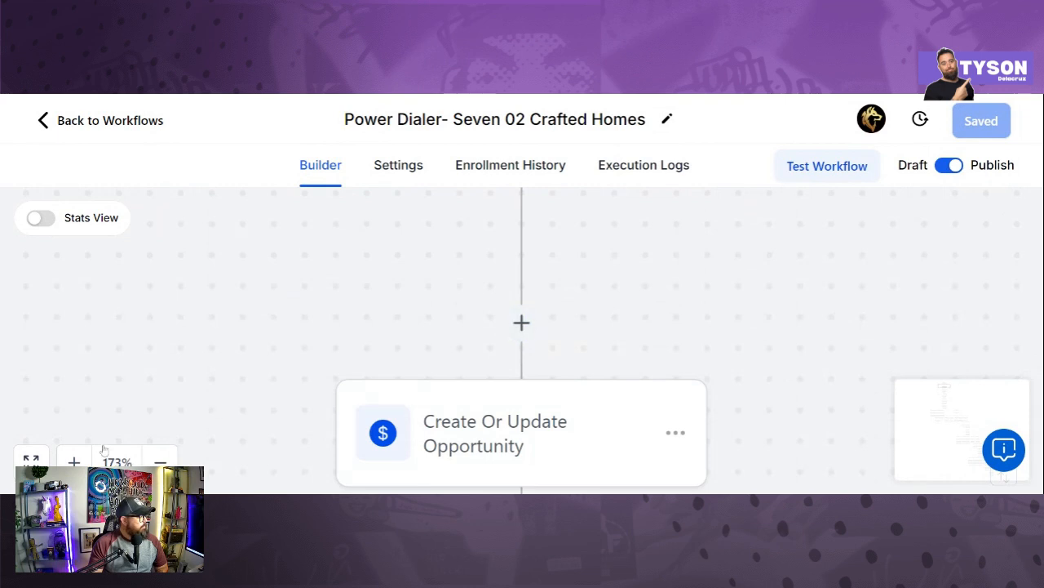
scroll(527, 332, down, 10)
scroll(254, 380, up, 5)
scroll(258, 377, up, 3)
scroll(258, 377, down, 10)
scroll(257, 377, left, 5)
scroll(260, 377, down, 7)
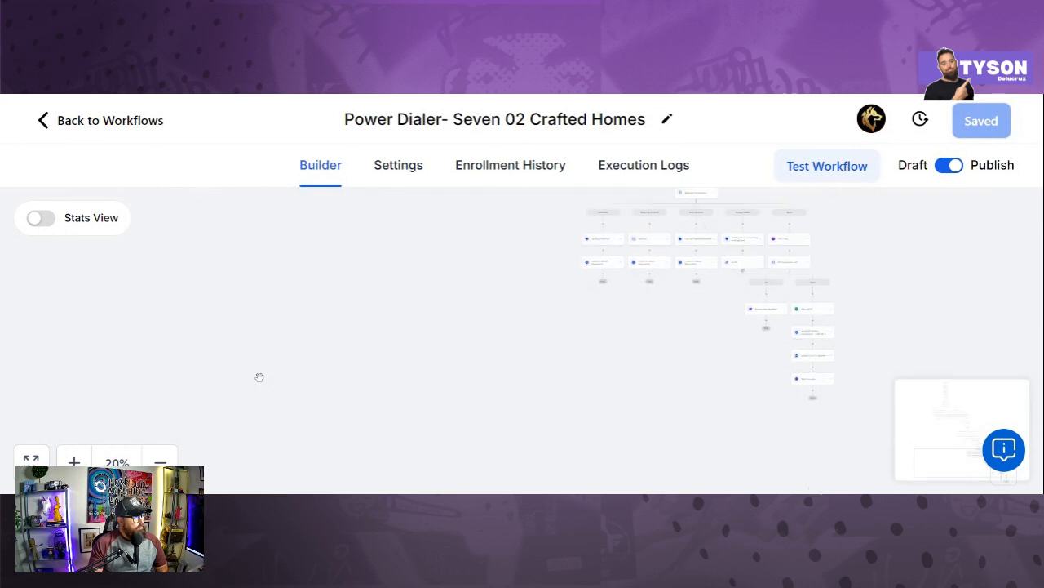
scroll(259, 381, up, 7)
scroll(259, 383, right, 5)
scroll(260, 384, up, 5)
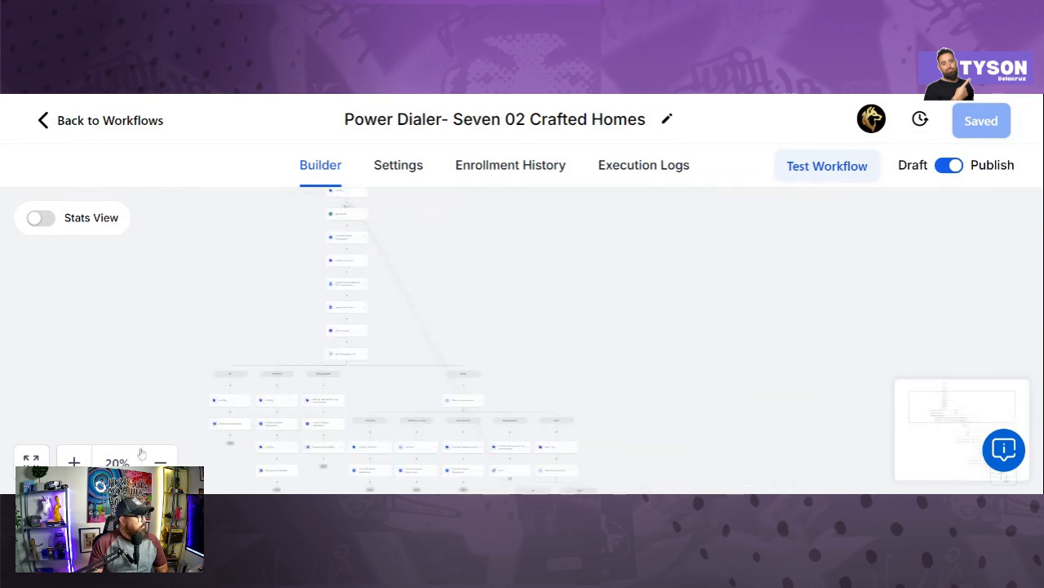
click(31, 459)
scroll(281, 354, up, 6)
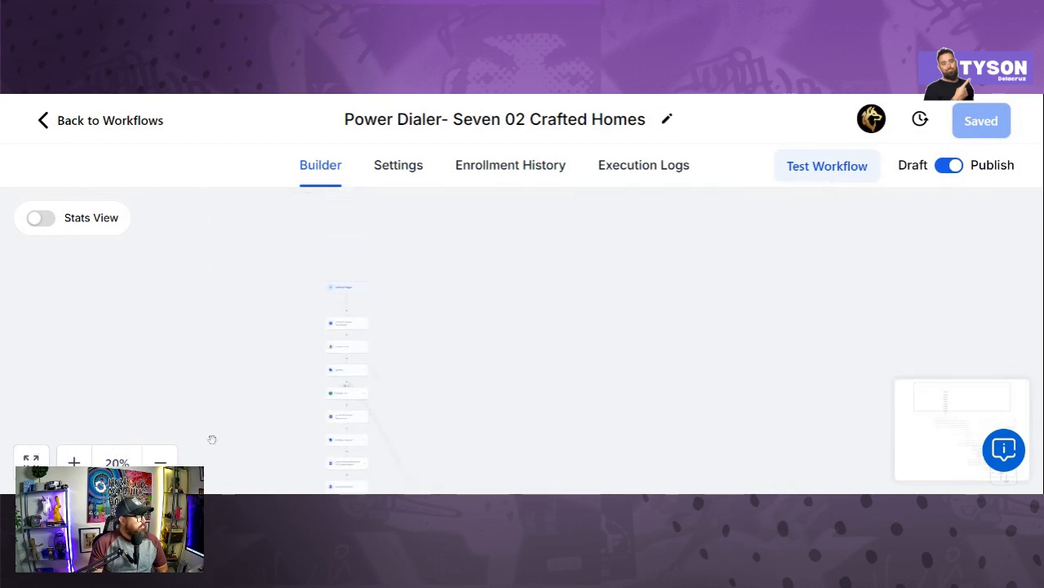
click(73, 462)
click(74, 462)
click(74, 461)
click(74, 462)
click(75, 462)
click(74, 462)
click(75, 462)
click(76, 462)
double_click(75, 462)
click(160, 462)
click(160, 461)
drag(425, 400, 683, 427)
drag(466, 370, 677, 496)
drag(648, 426, 629, 377)
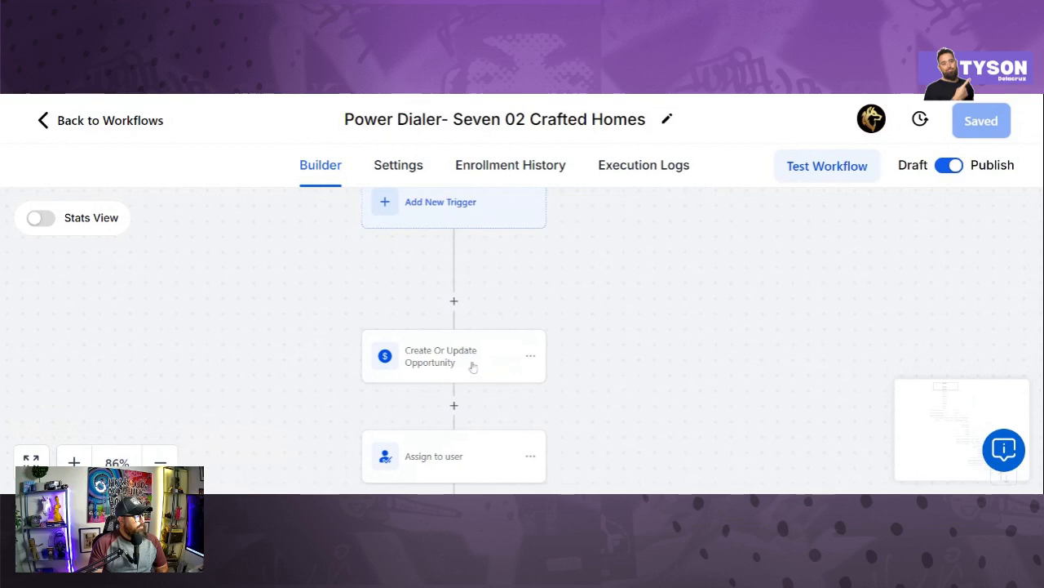
Step: Check that the Create Or Update Opportunity step's In Pipeline is 702 Crafted Homes- Cold Call, with opportunity name {{contact.first_name}}
click(473, 367)
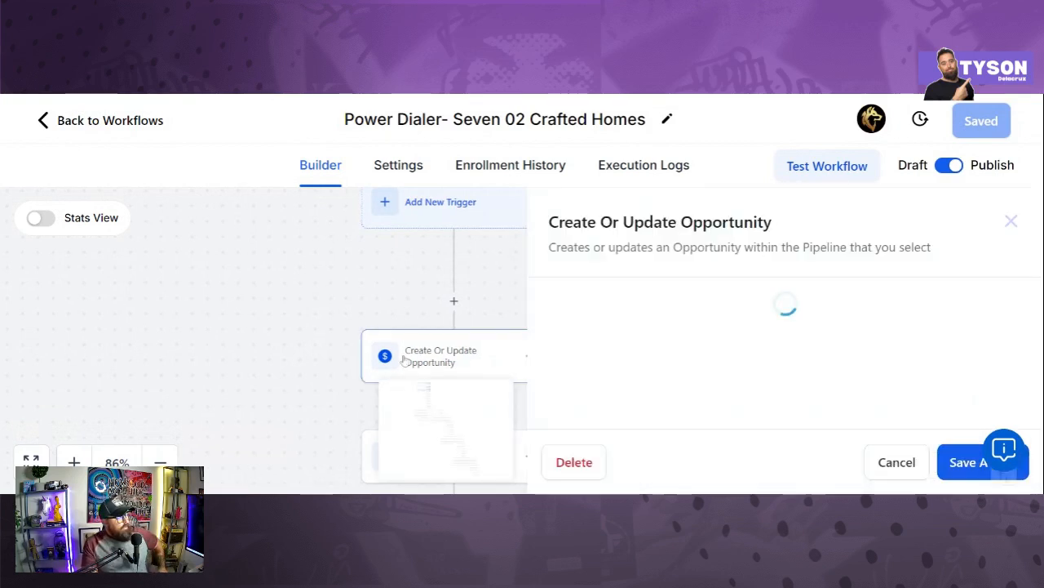
scroll(577, 285, down, 2)
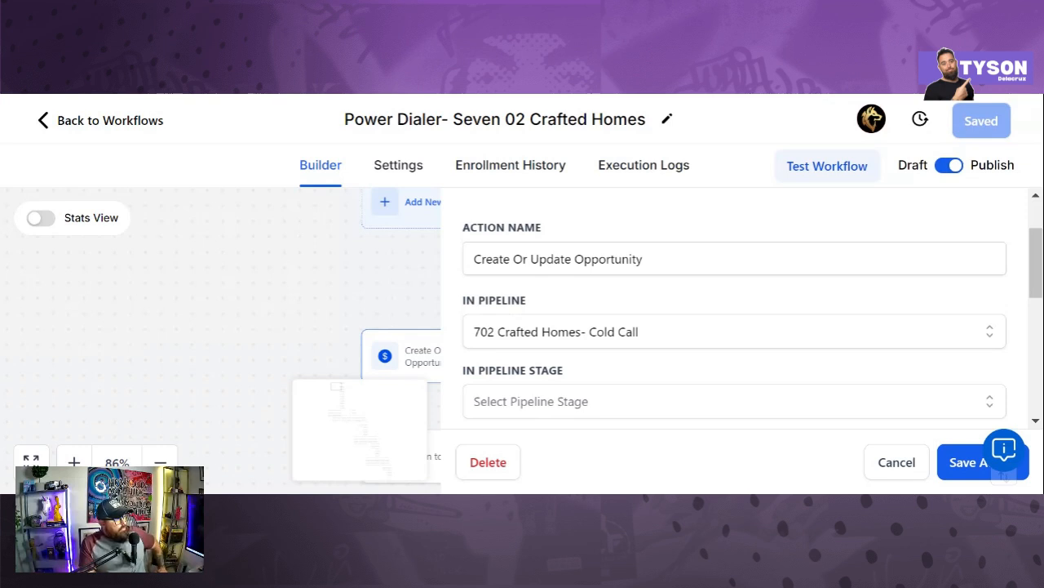
scroll(563, 269, down, 1)
click(568, 257)
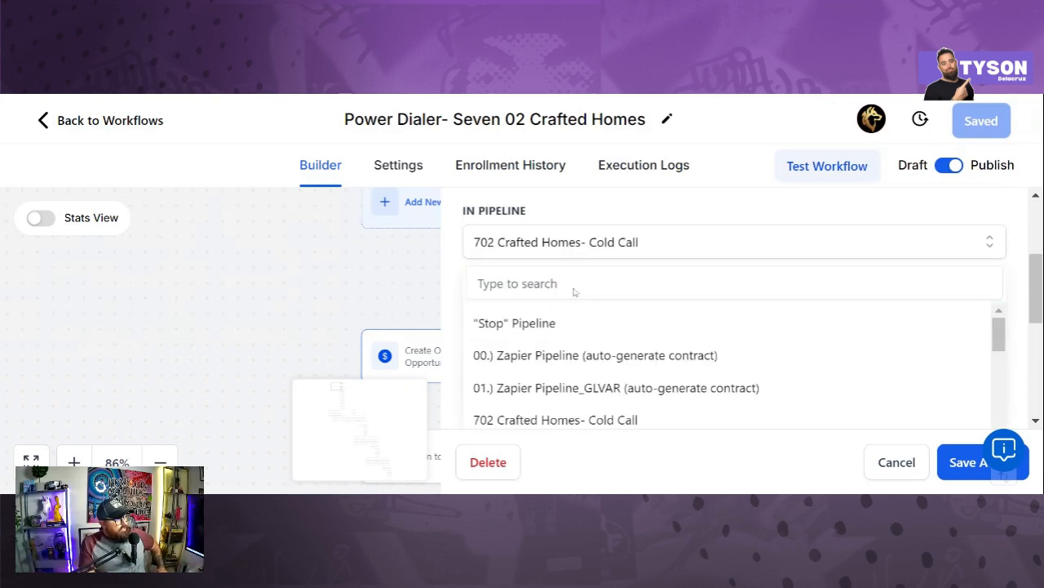
key(Escape)
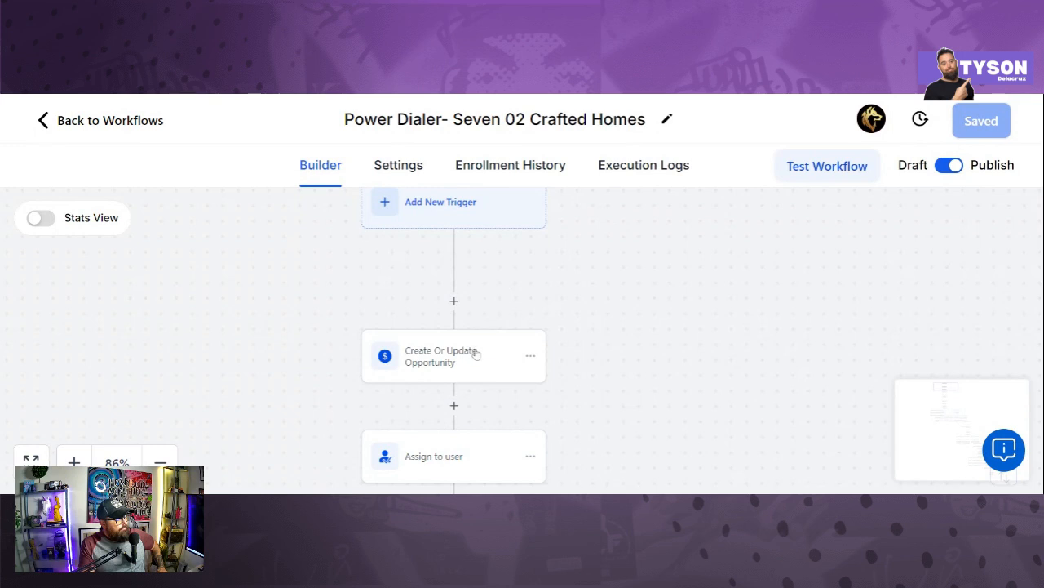
scroll(479, 343, down, 1)
scroll(473, 332, up, 3)
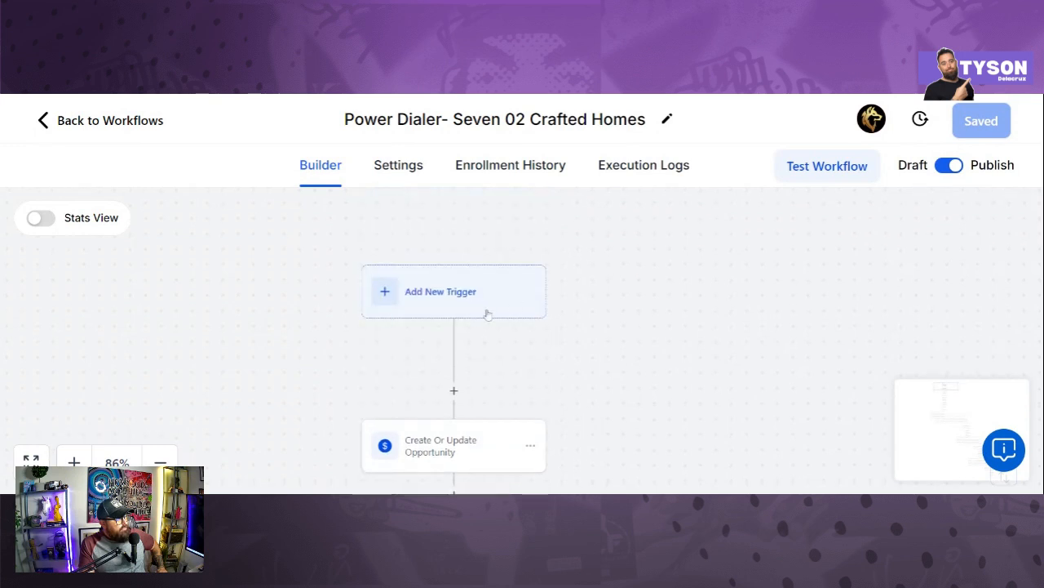
scroll(473, 342, down, 2)
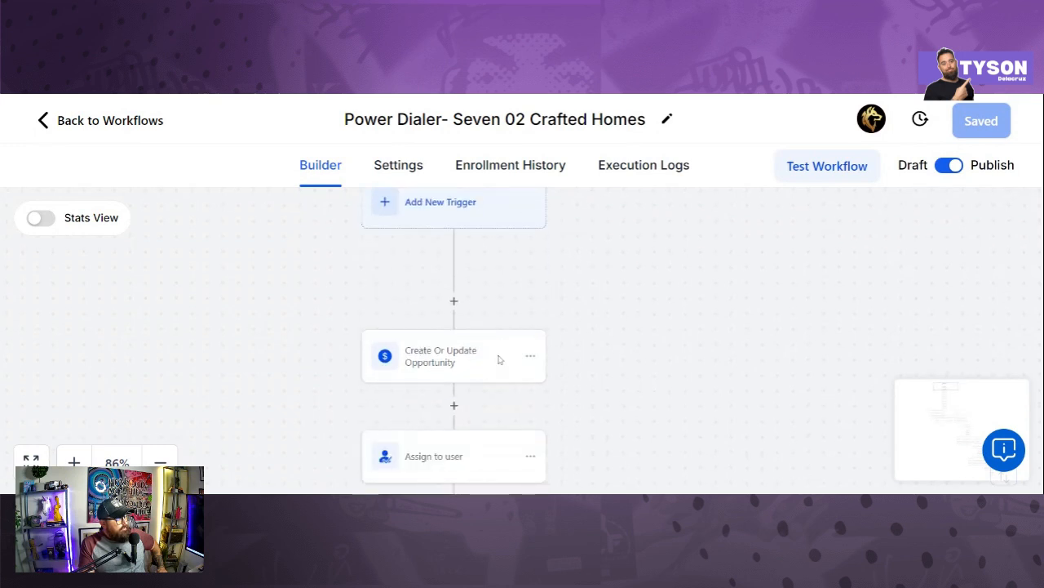
click(434, 349)
scroll(596, 326, down, 2)
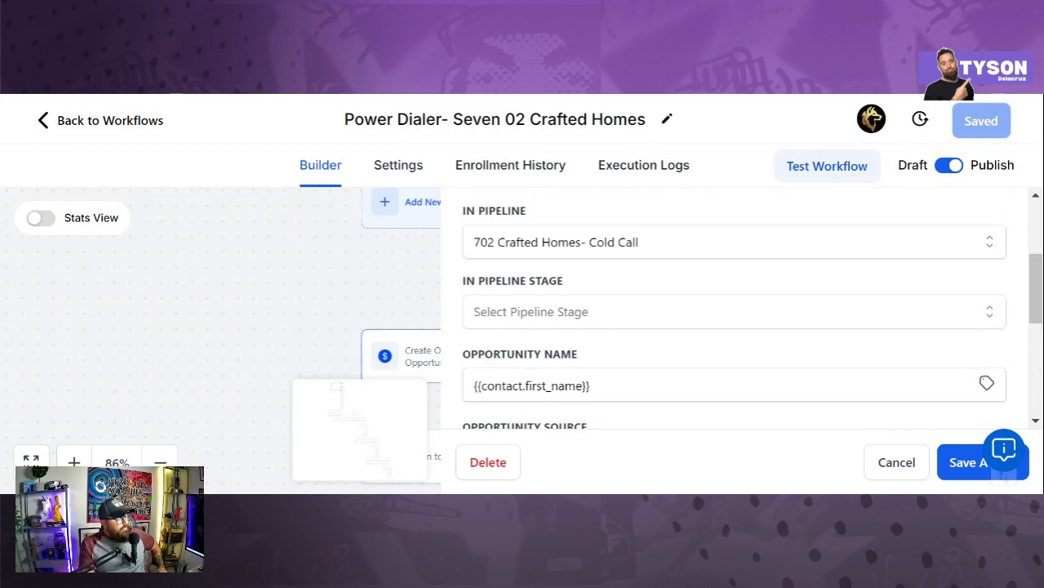
scroll(576, 418, down, 4)
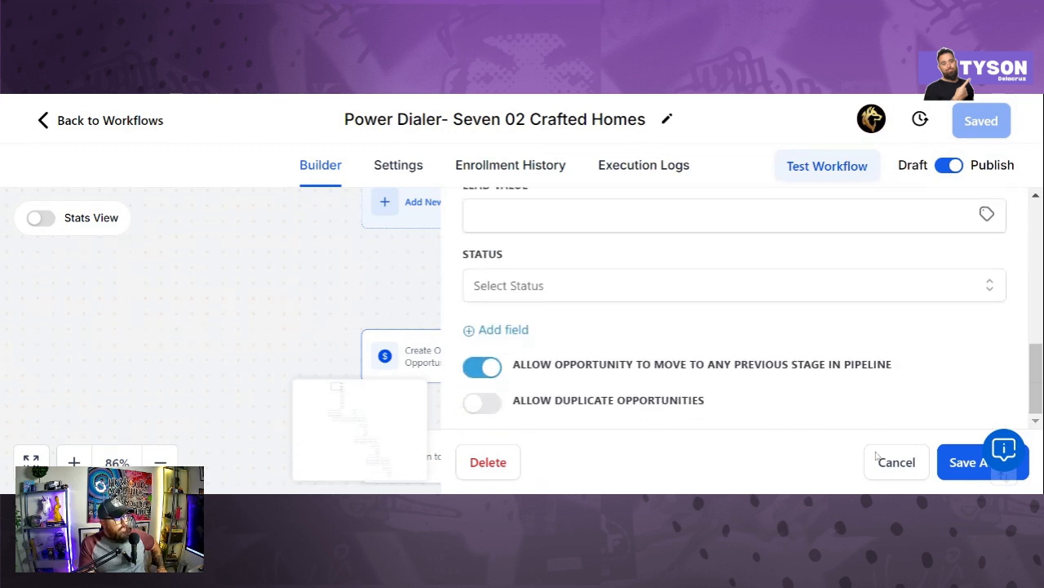
click(971, 465)
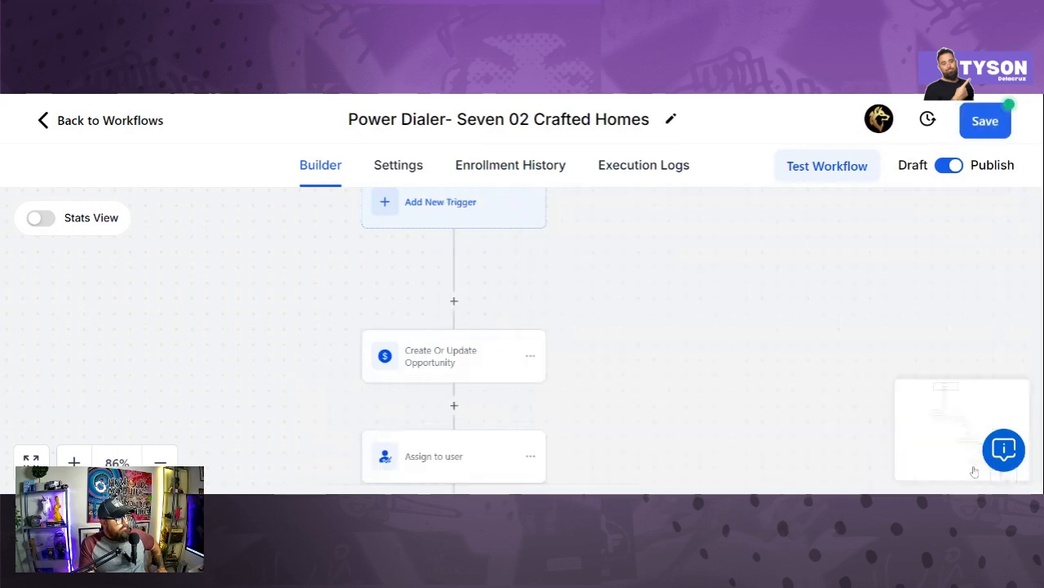
scroll(616, 394, down, 3)
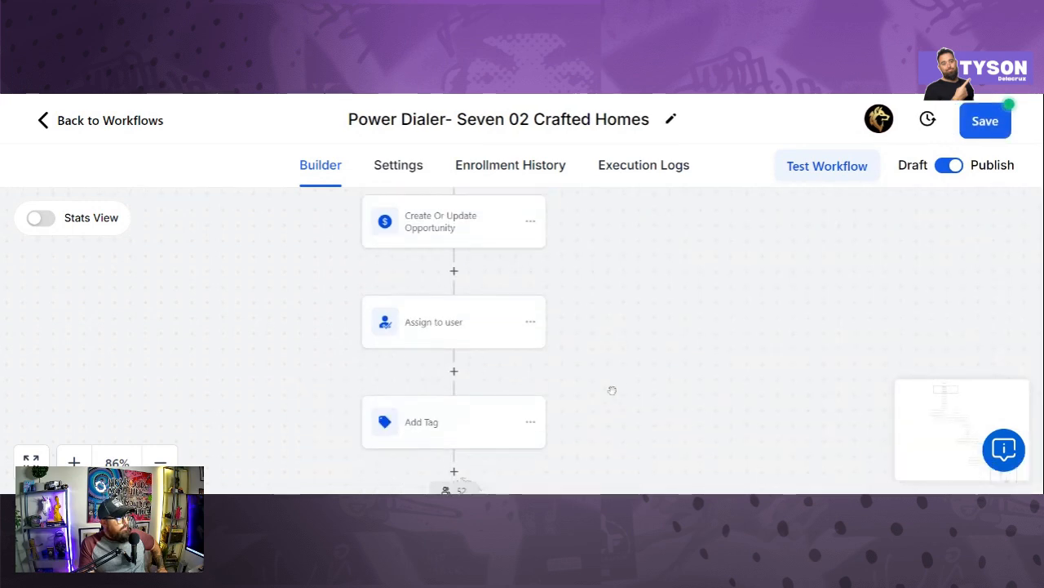
scroll(612, 389, up, 1)
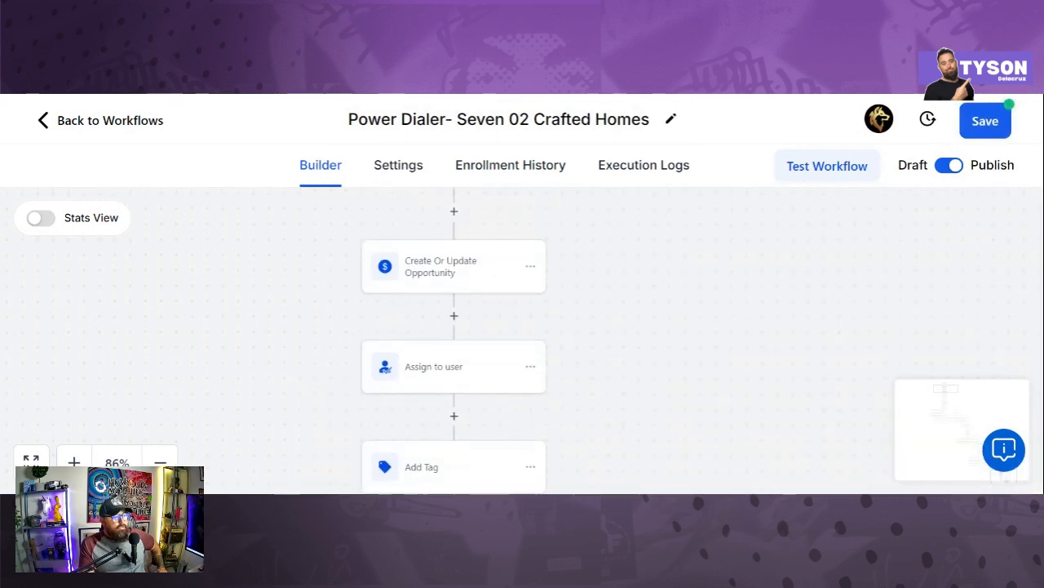
key(ctrl+minus)
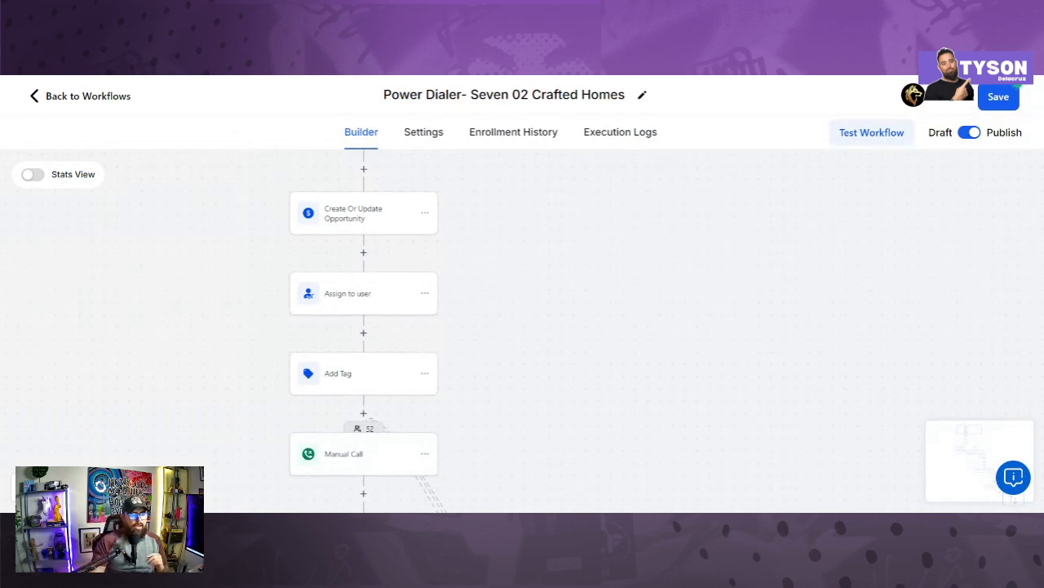
drag(119, 275, 325, 285)
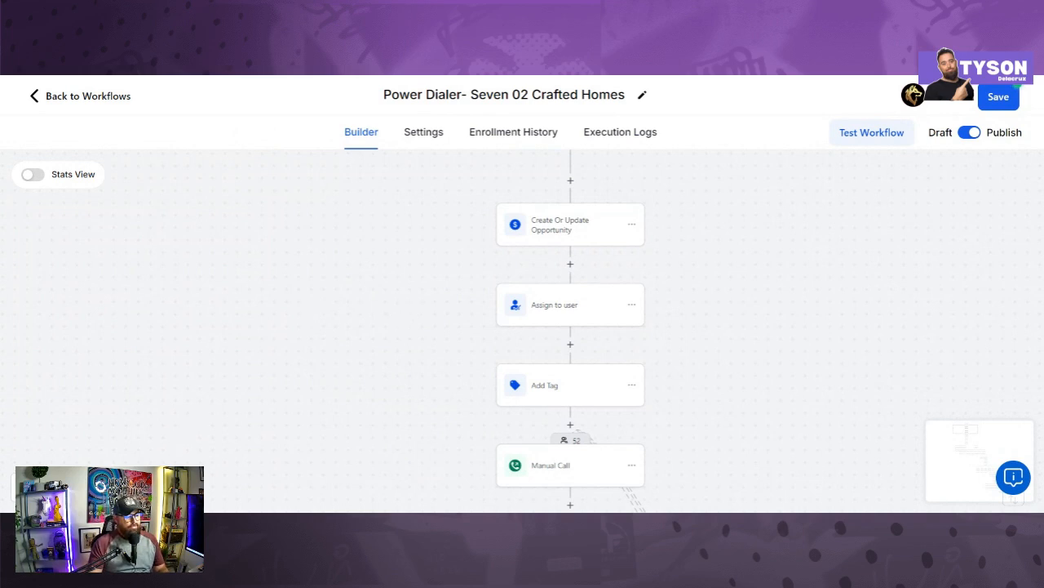
click(92, 488)
click(92, 488)
click(91, 488)
drag(357, 337, 212, 383)
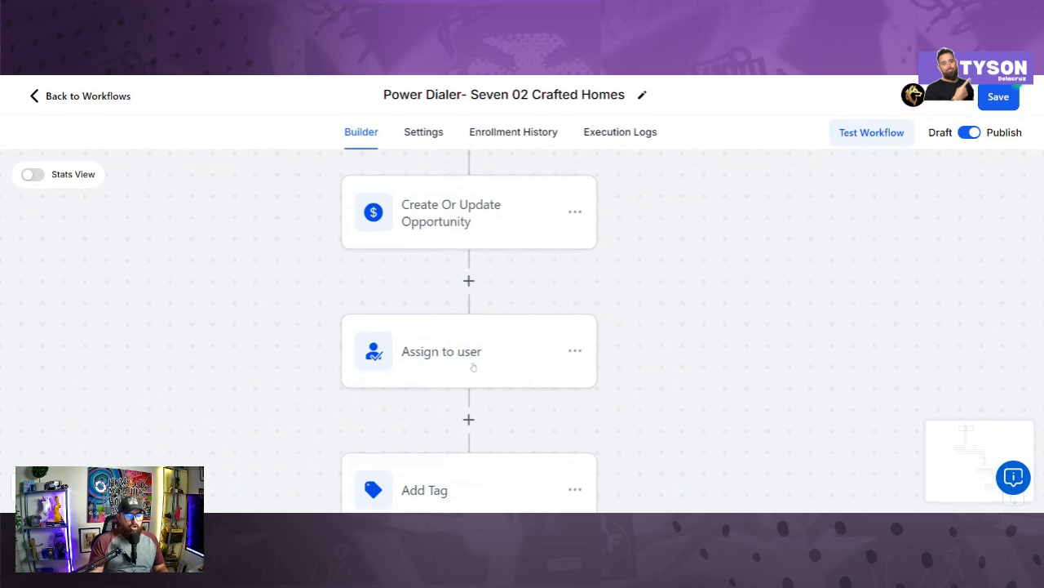
Step: Review the single user in the Assign to user step's Users field and save the step
click(473, 367)
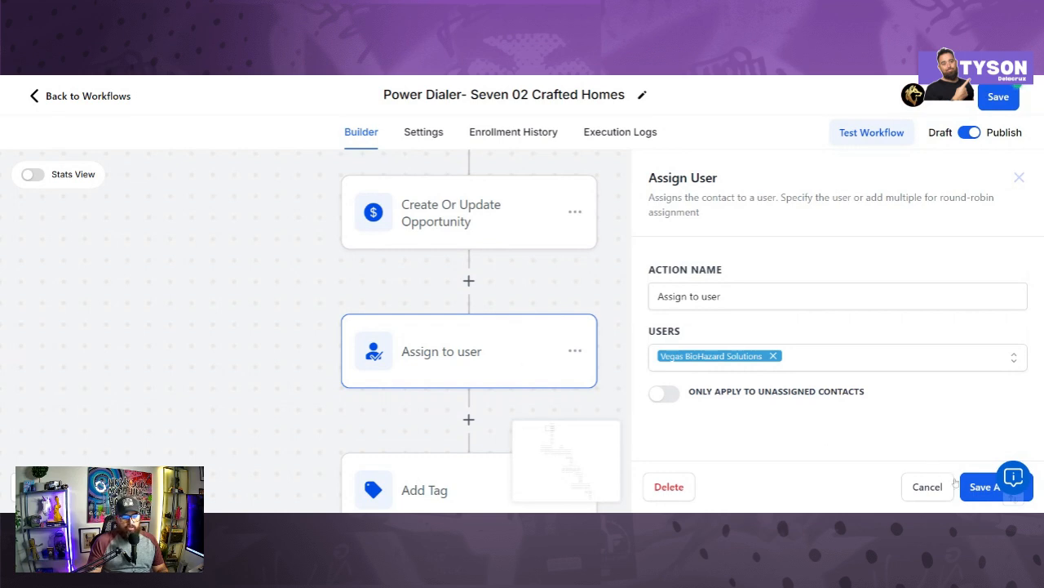
click(985, 488)
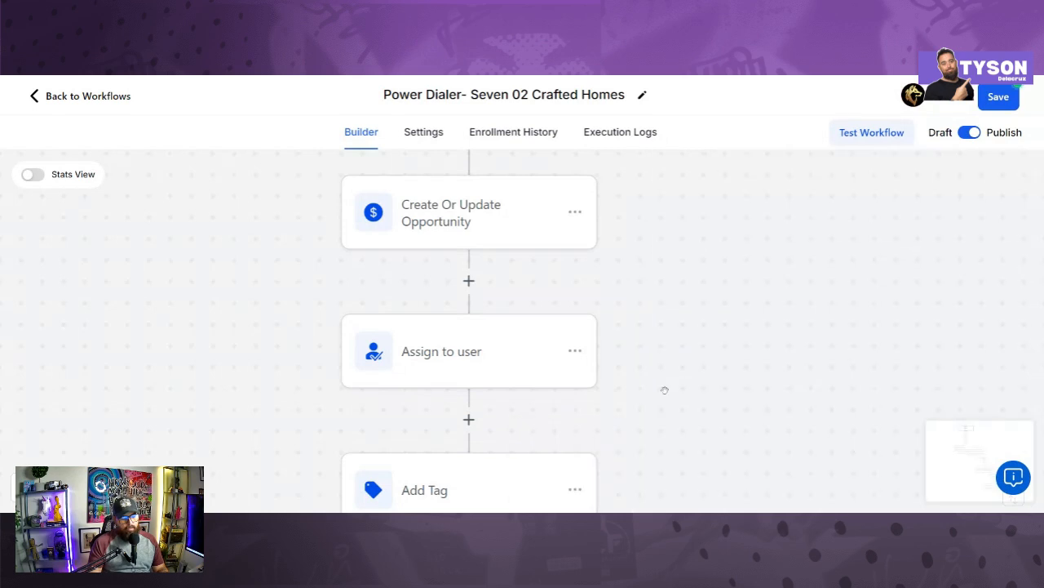
scroll(664, 390, down, 2)
scroll(665, 390, down, 3)
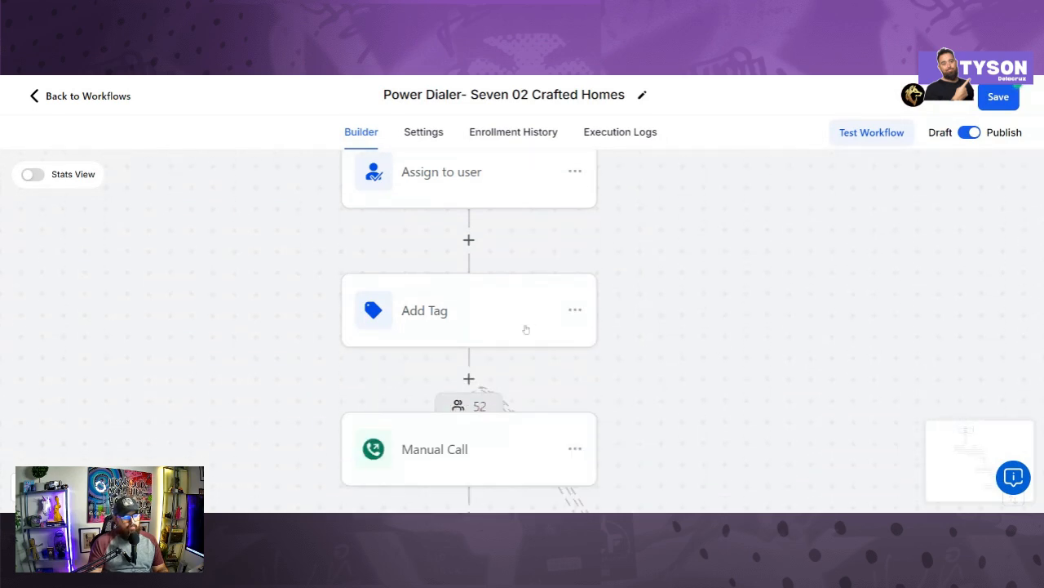
Step: Check the Add Tag step's tags '702 crafted homes' and 'power dialer- 702 crafted homes', then open Manual Call
click(526, 329)
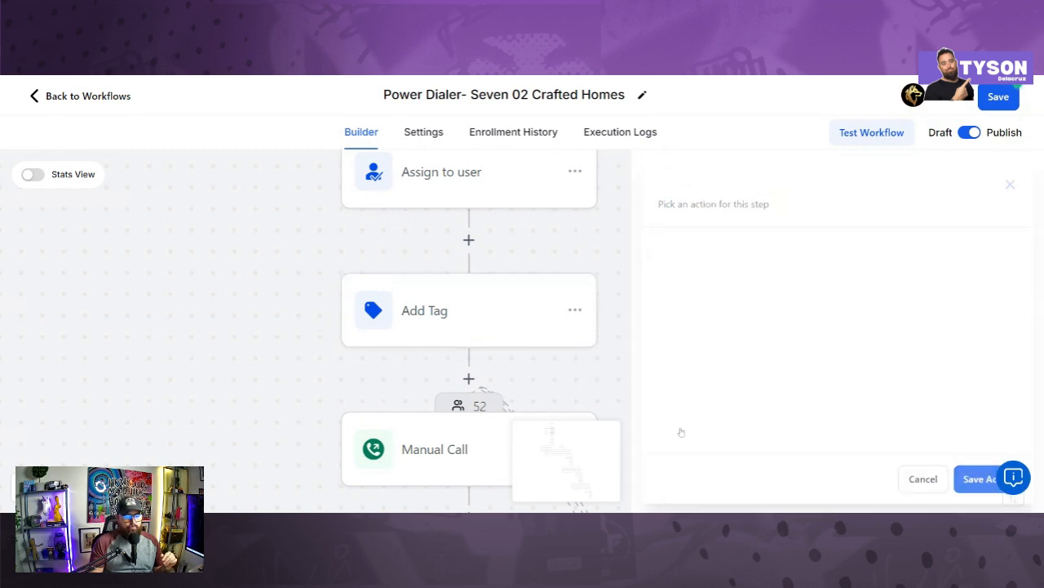
scroll(596, 379, down, 2)
scroll(572, 377, down, 1)
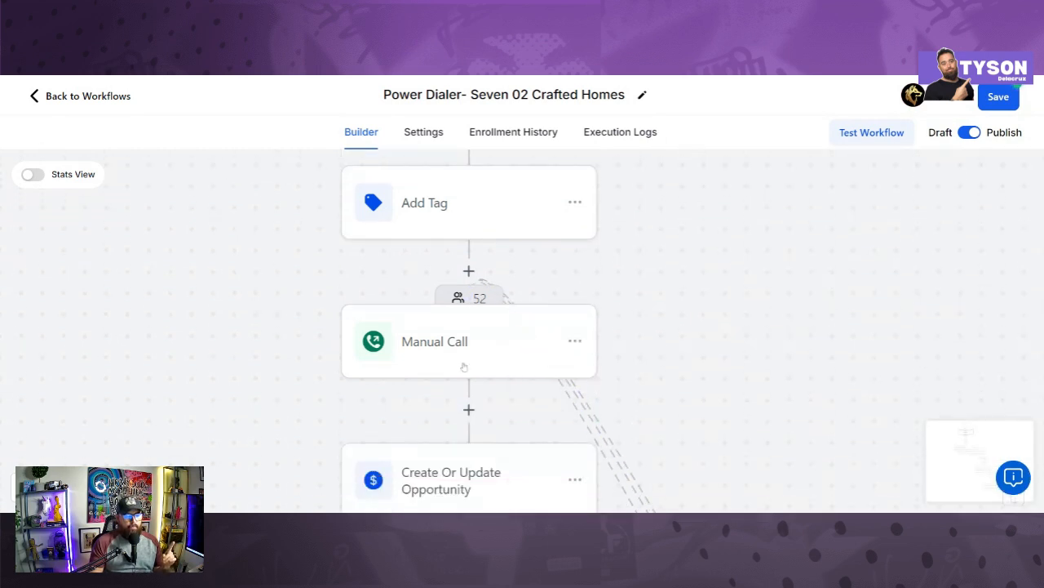
click(460, 353)
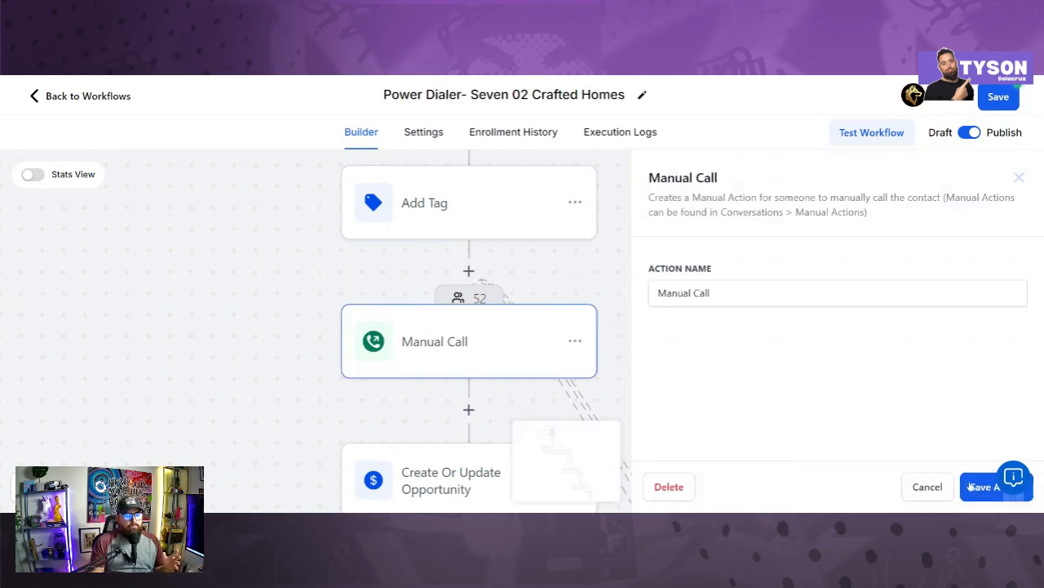
Step: Save the Manual Call step and bring the later workflow steps into view
click(971, 486)
drag(702, 375, 732, 226)
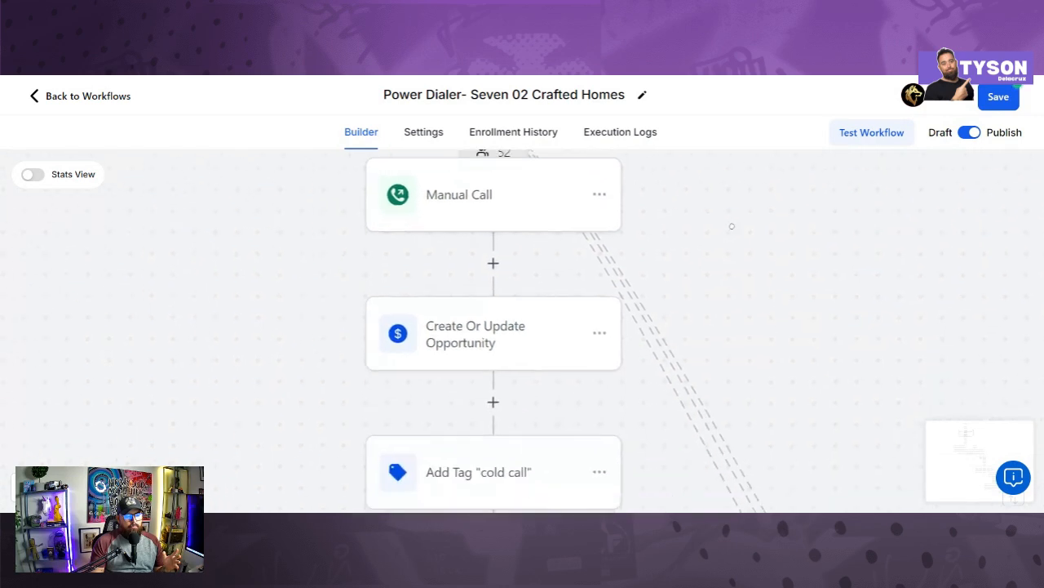
scroll(732, 245, down, 2)
scroll(710, 294, down, 2)
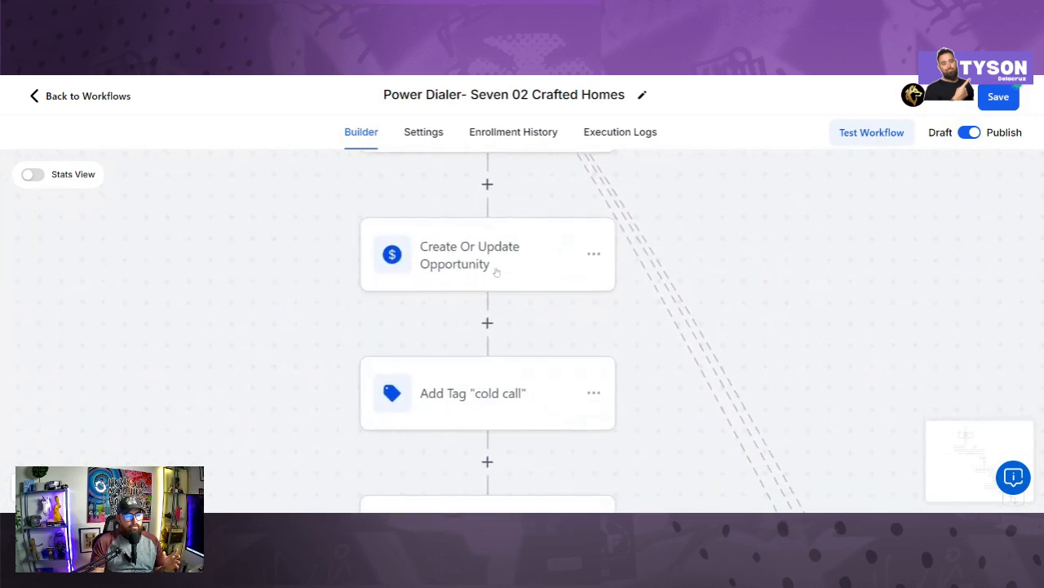
Step: Verify the Create Or Update Opportunity step uses pipeline 702 Crafted Homes- Cold Call, stage Call 1
click(495, 267)
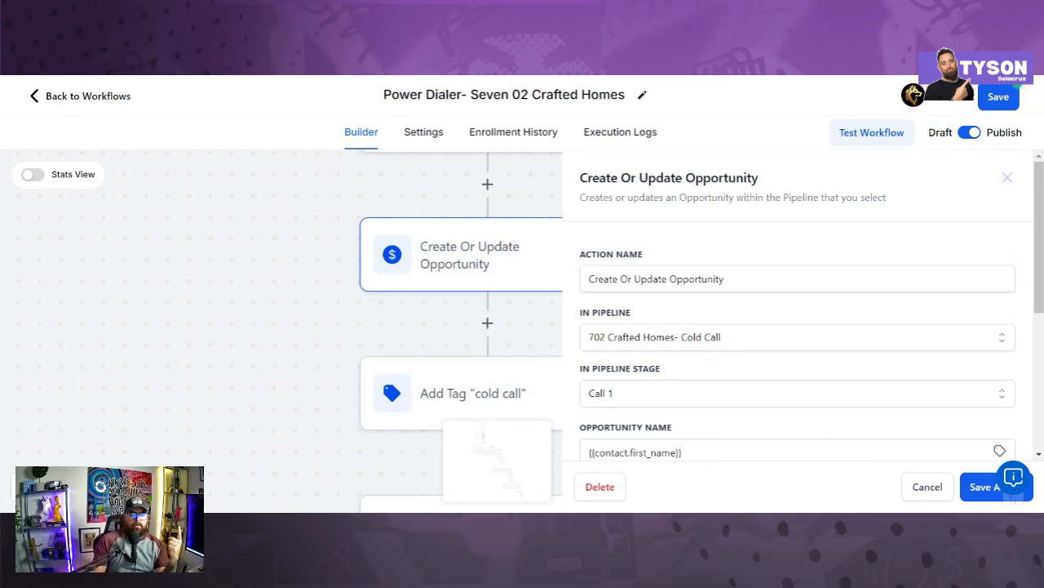
scroll(687, 357, down, 1)
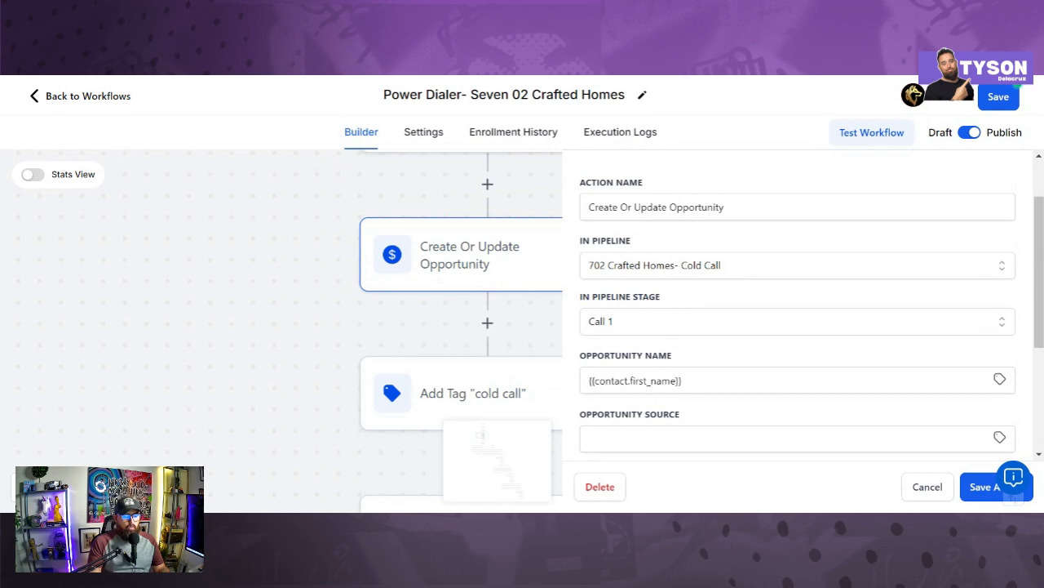
scroll(712, 364, down, 2)
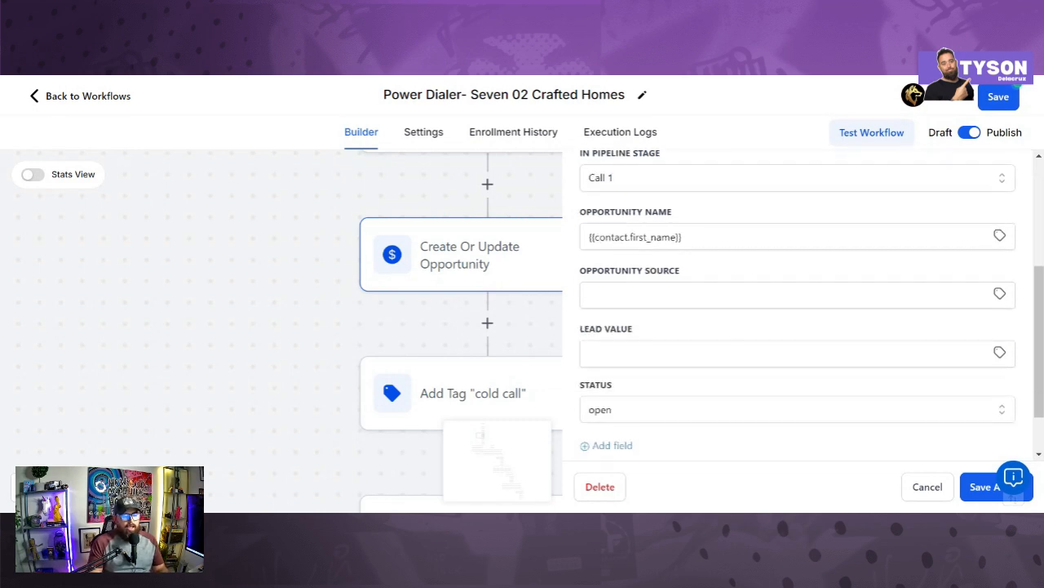
scroll(700, 359, up, 1)
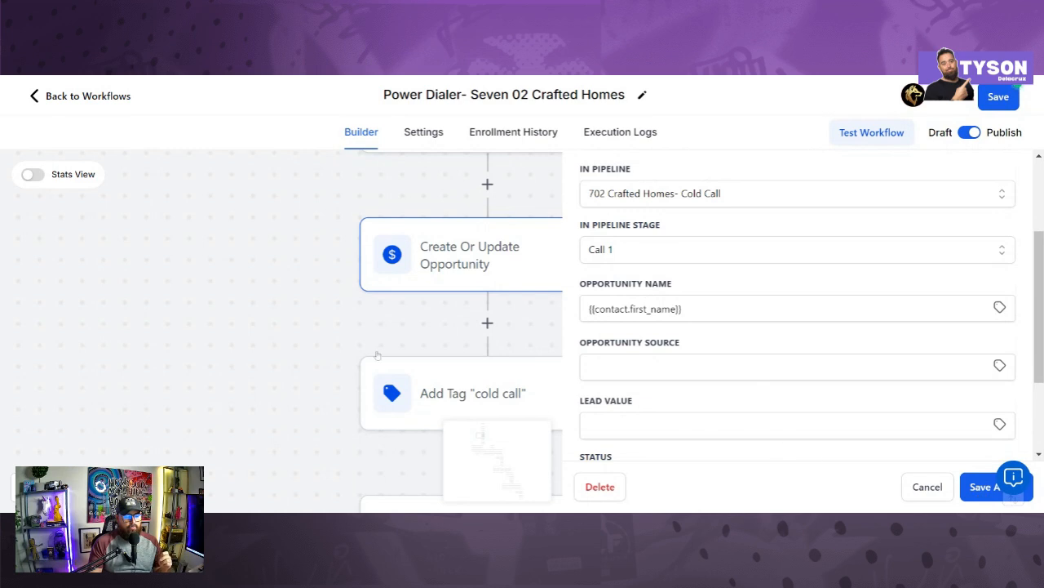
click(927, 487)
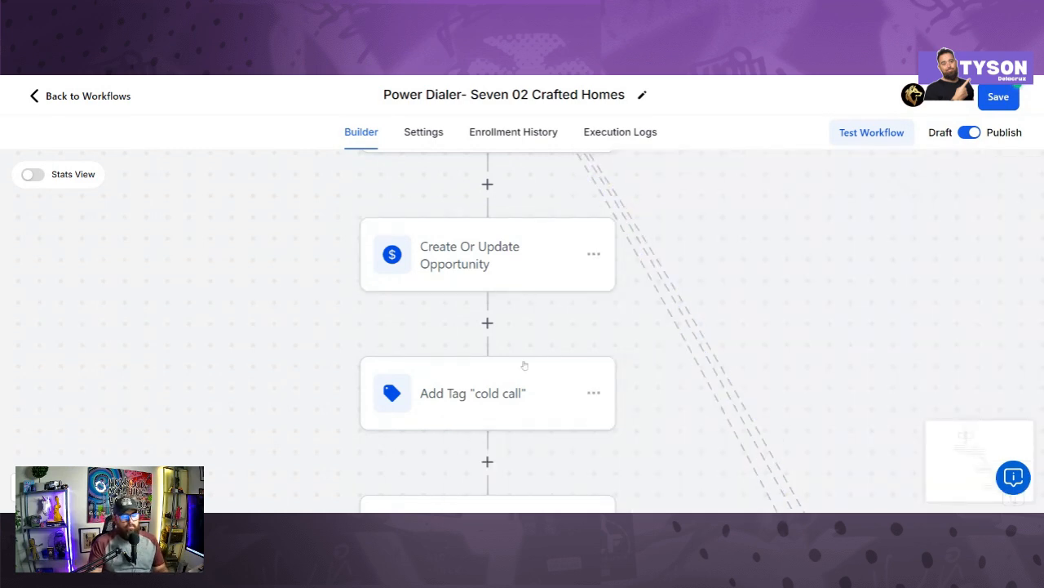
Step: Confirm the Add Tag step applies only the 'cold call' tag and save it
drag(555, 337, 611, 259)
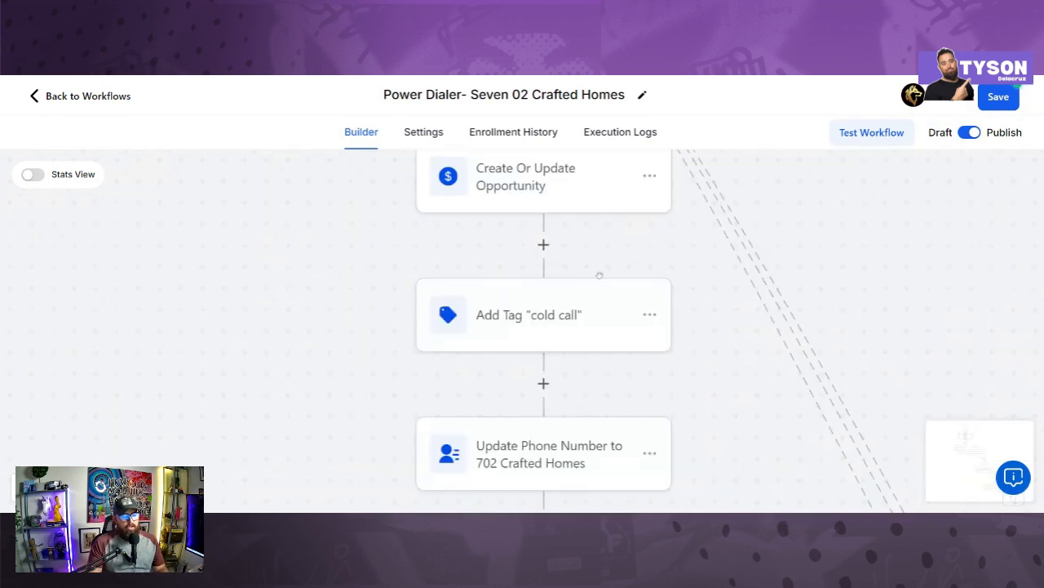
click(584, 323)
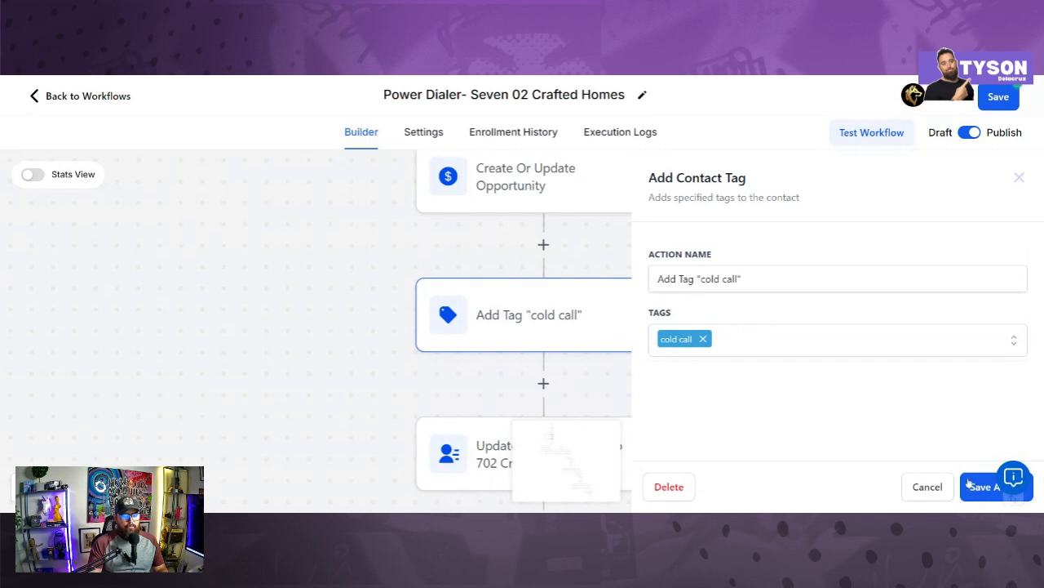
click(970, 487)
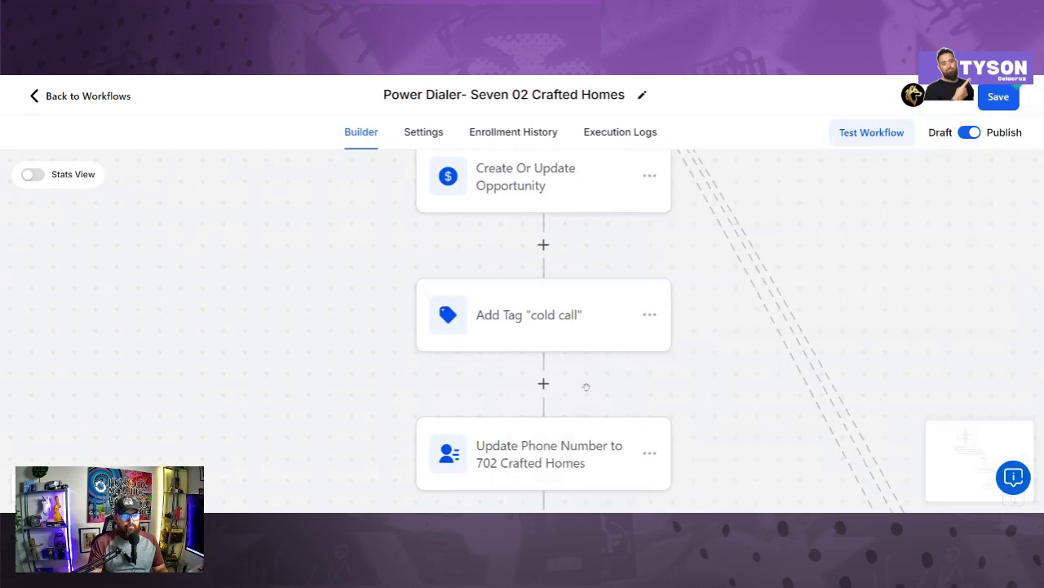
scroll(639, 408, down, 2)
drag(636, 229, 601, 215)
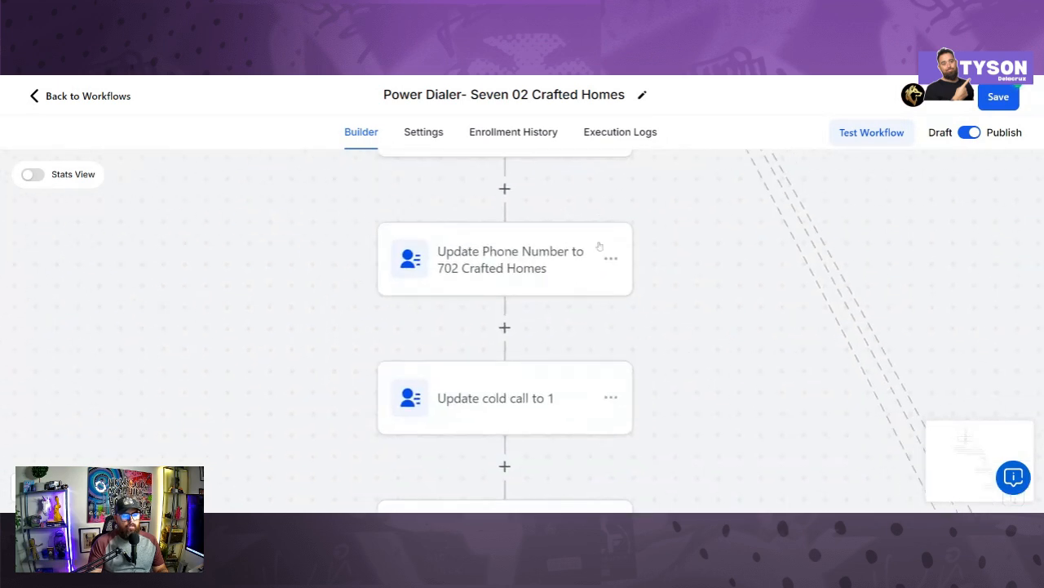
Step: Open the Update Phone Number step's settings
click(538, 268)
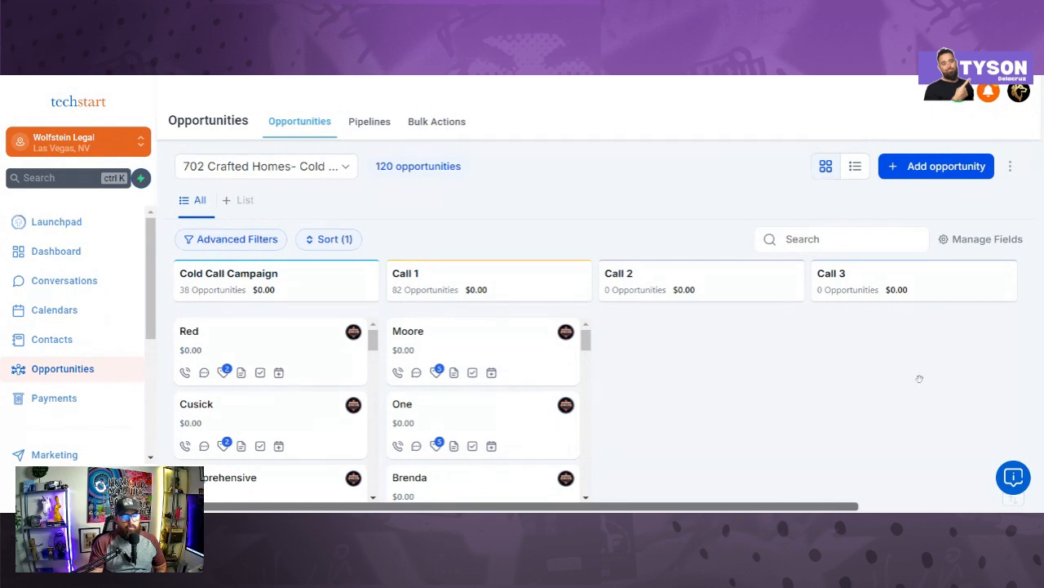
Step: Scroll across the Opportunities board and dismiss the Add opportunity form without creating anything
scroll(788, 496, right, 3)
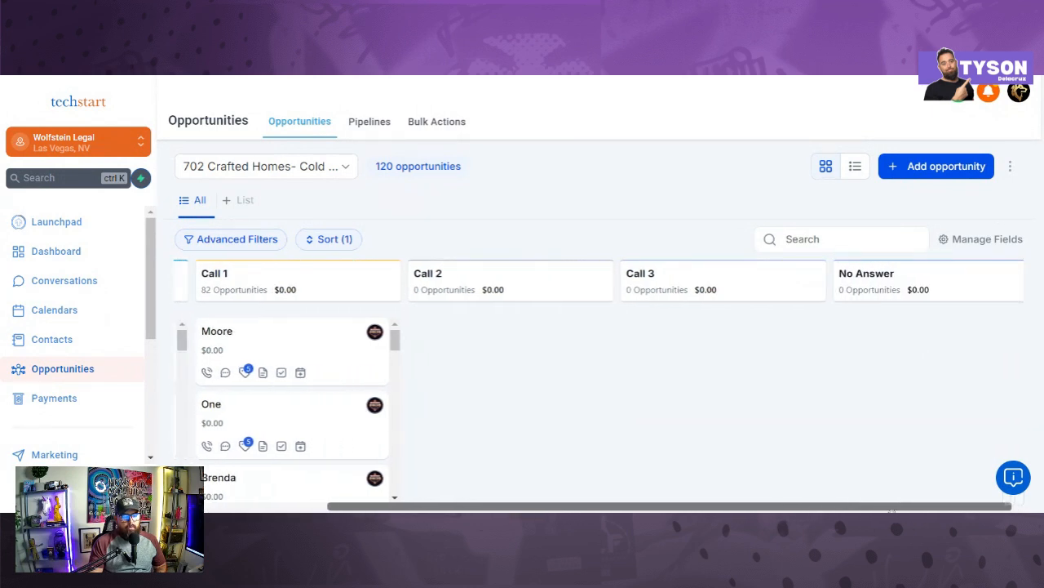
scroll(420, 365, left, 3)
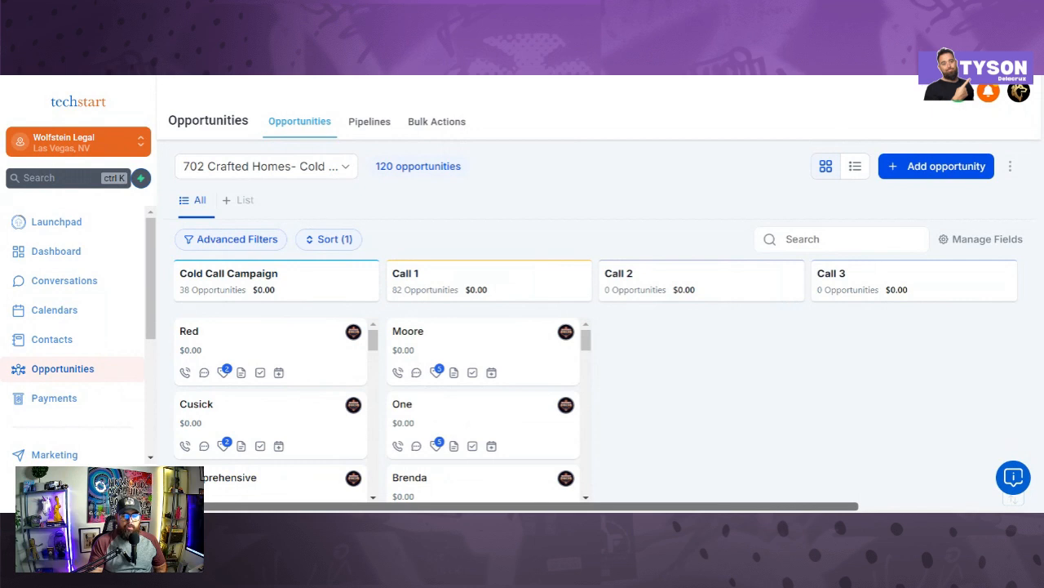
drag(560, 506, 600, 507)
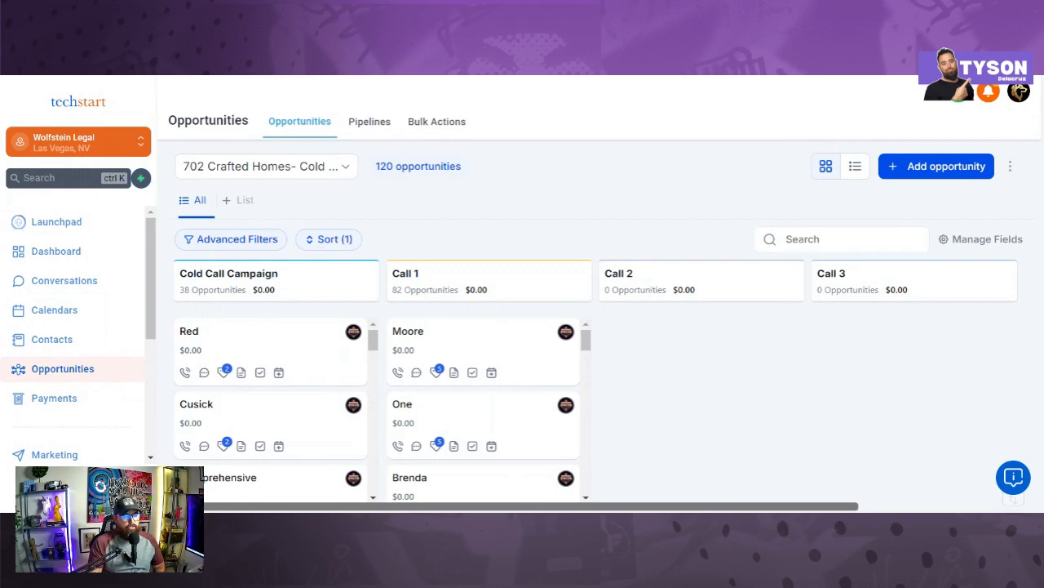
click(921, 167)
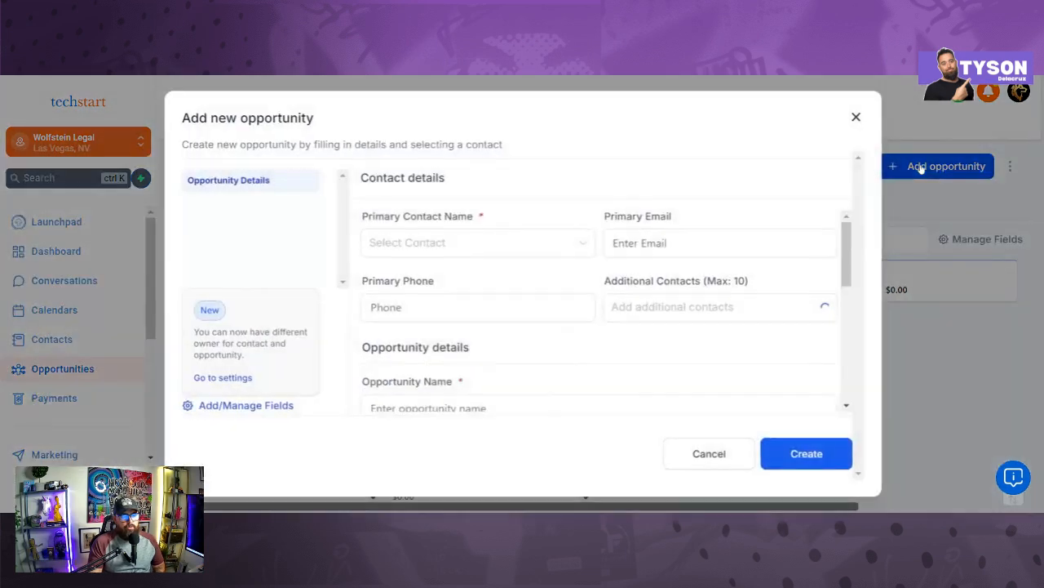
click(855, 117)
Step: Review the pipelines list, cancel a new pipeline draft, and go to the Contacts list
click(371, 123)
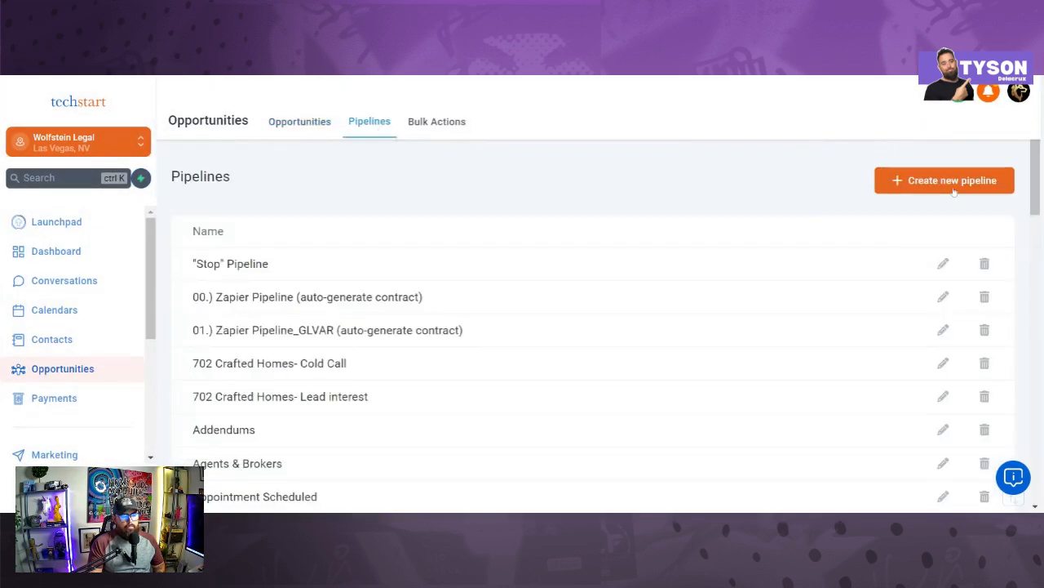
click(889, 188)
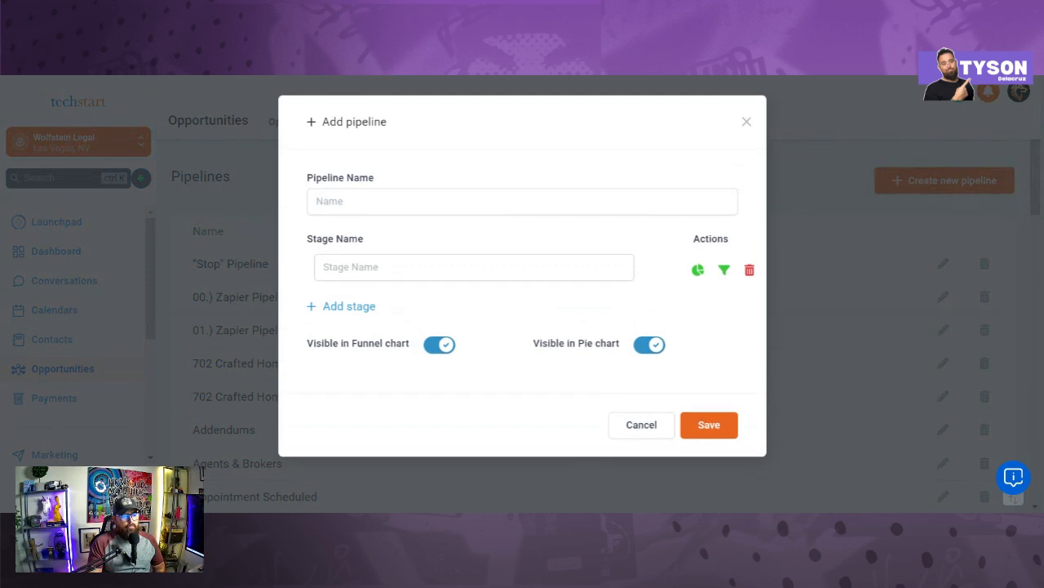
click(483, 281)
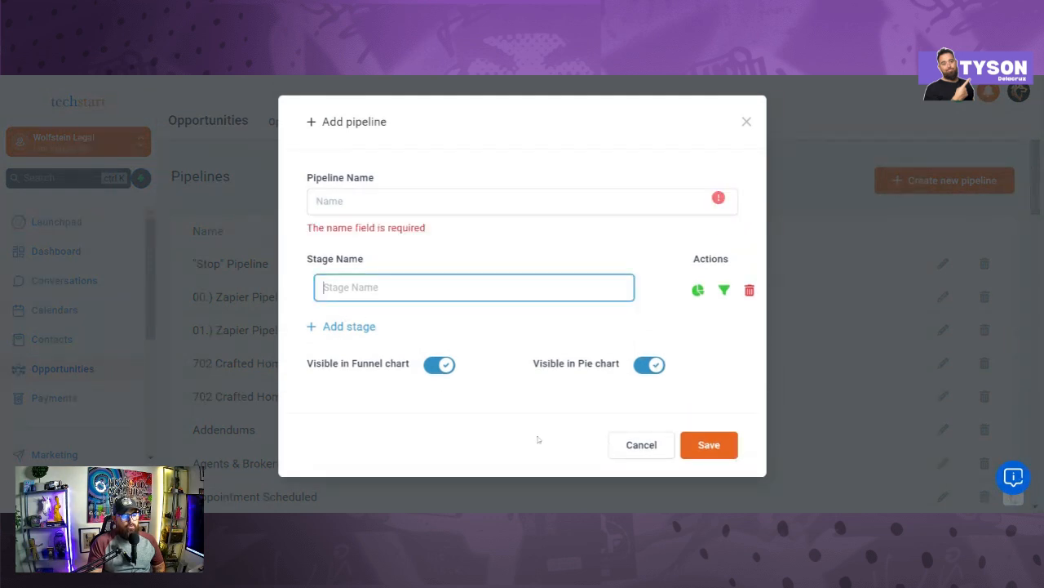
click(745, 122)
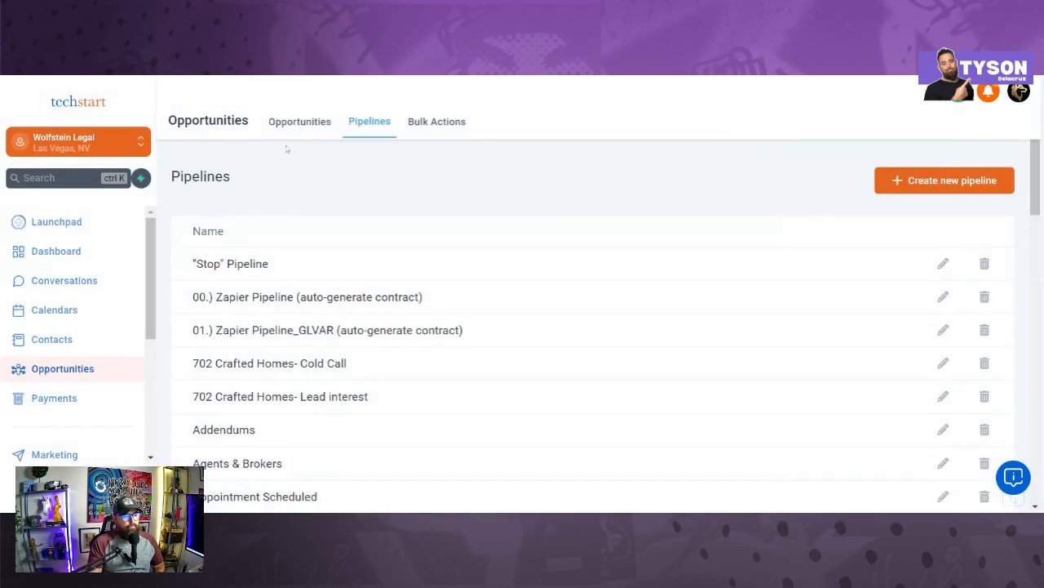
click(82, 337)
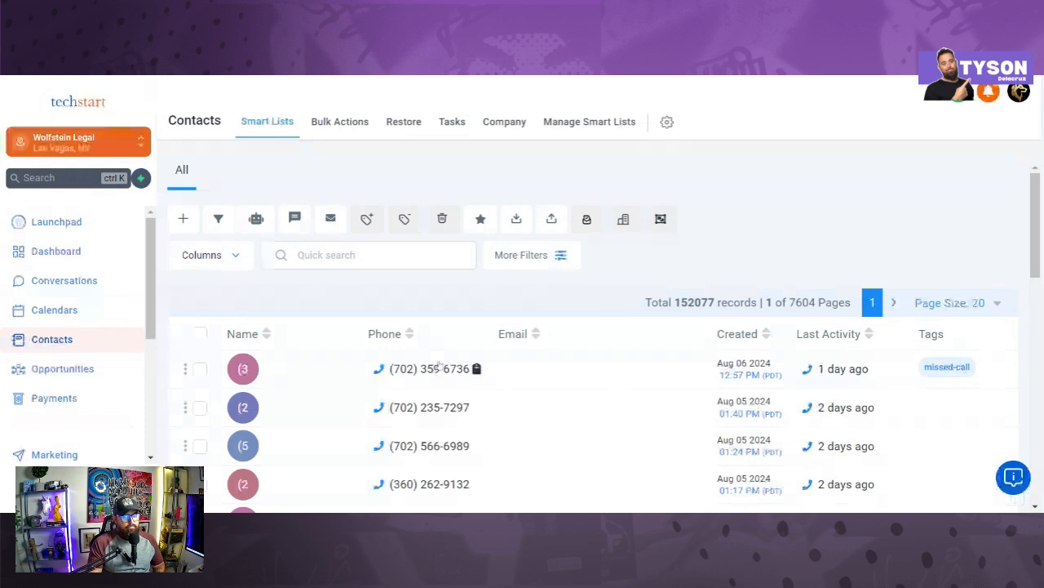
Step: Open the first contact and inspect the Cold Call Outcome options in its Cold Call section
click(439, 368)
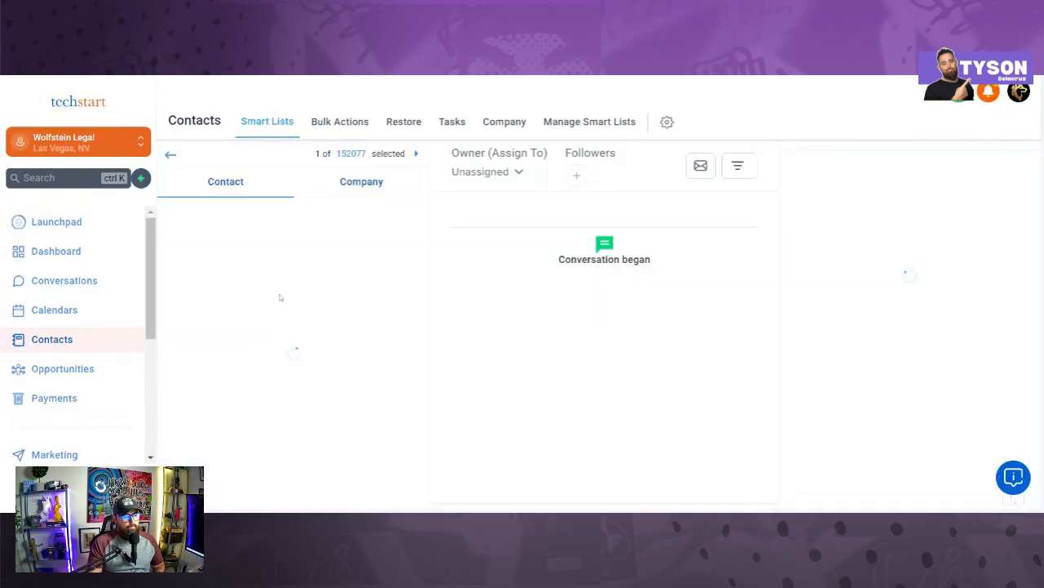
scroll(372, 277, down, 10)
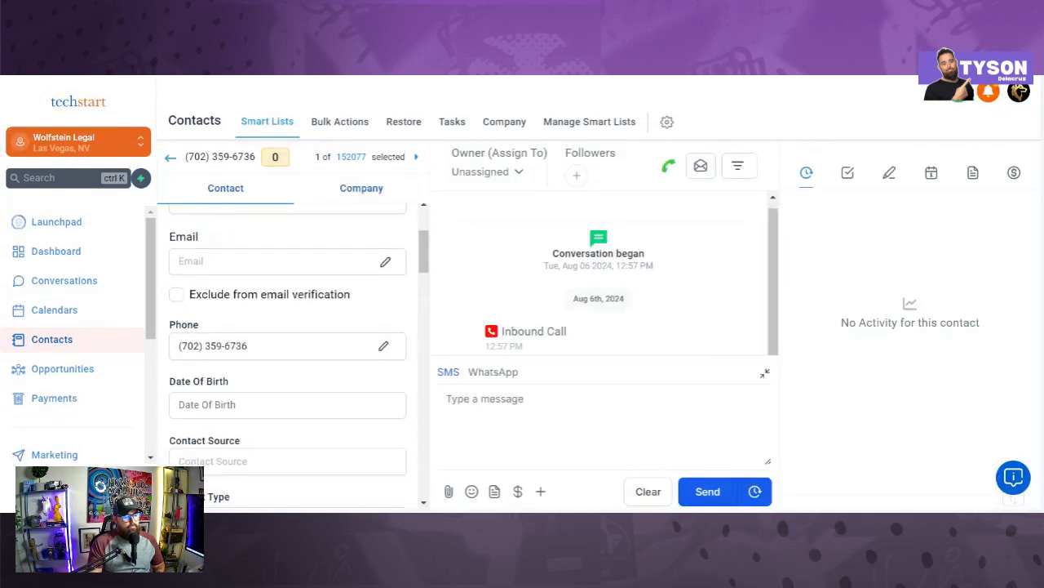
scroll(371, 277, down, 4)
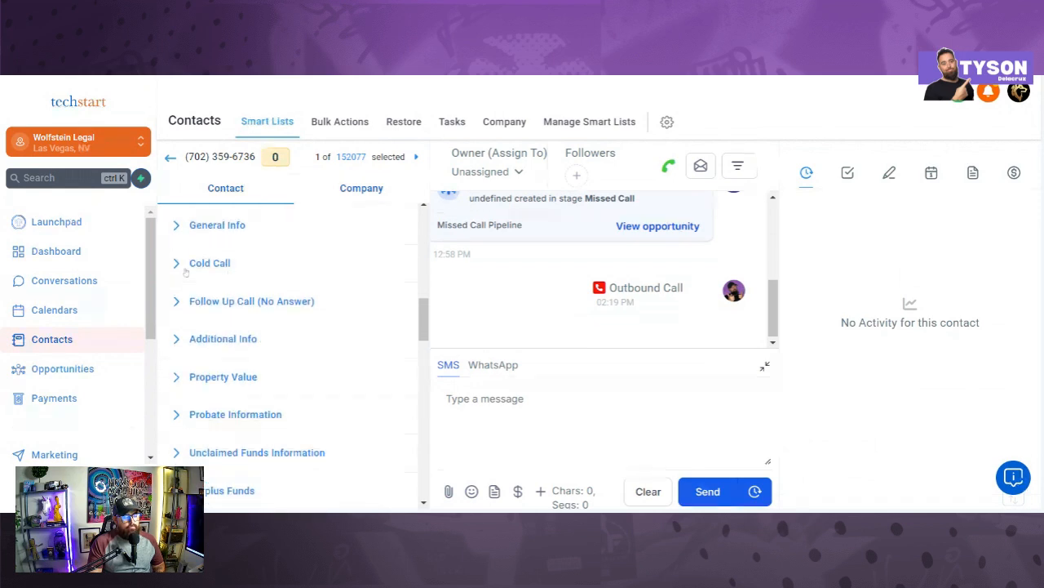
click(186, 273)
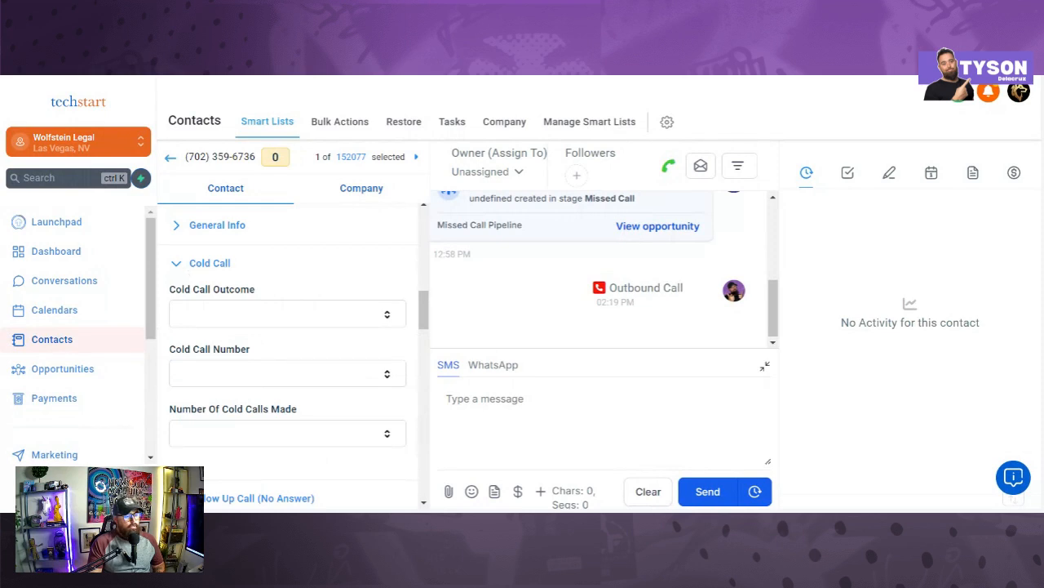
click(255, 320)
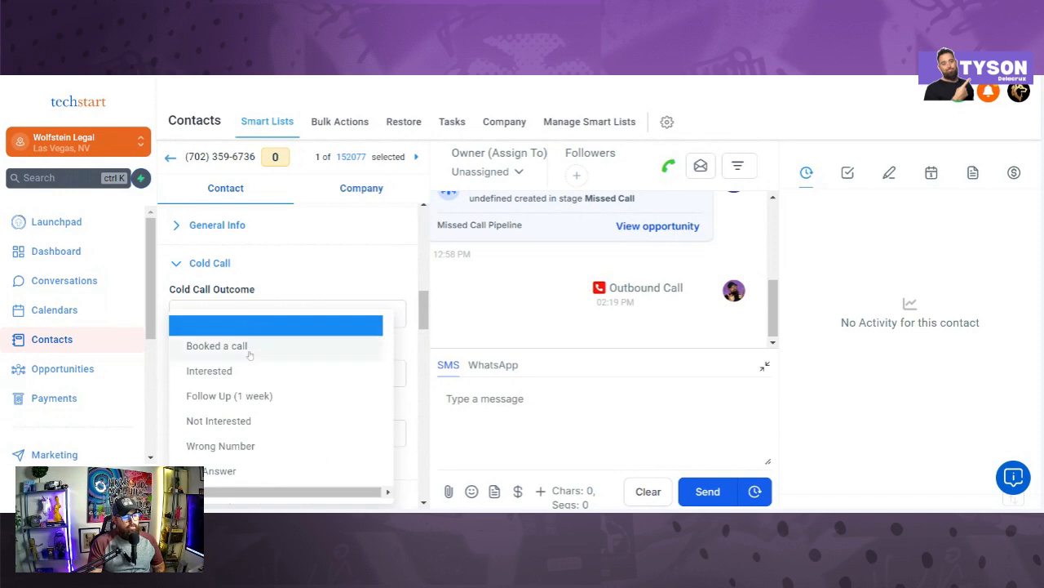
click(270, 313)
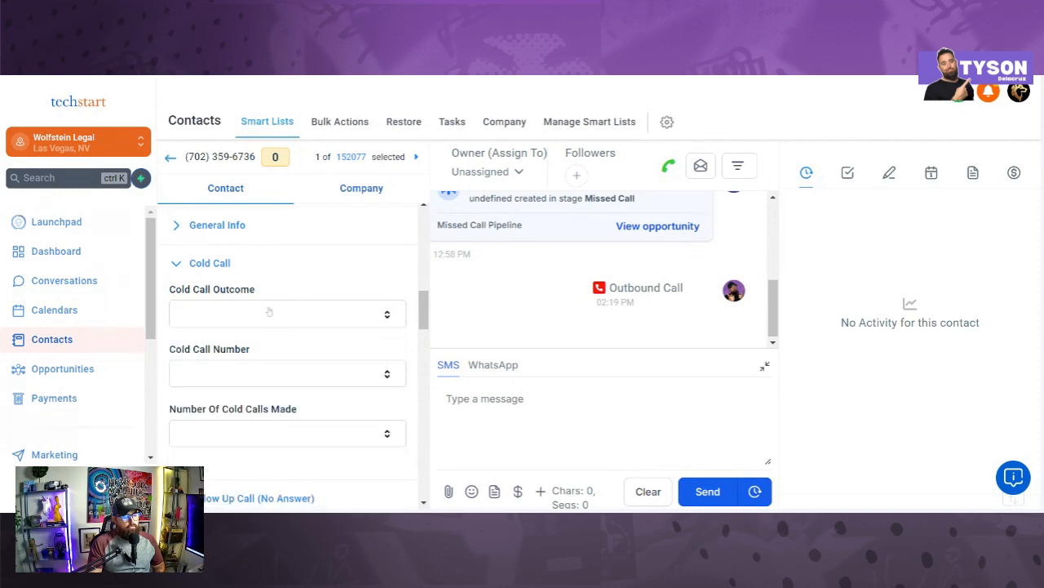
click(269, 312)
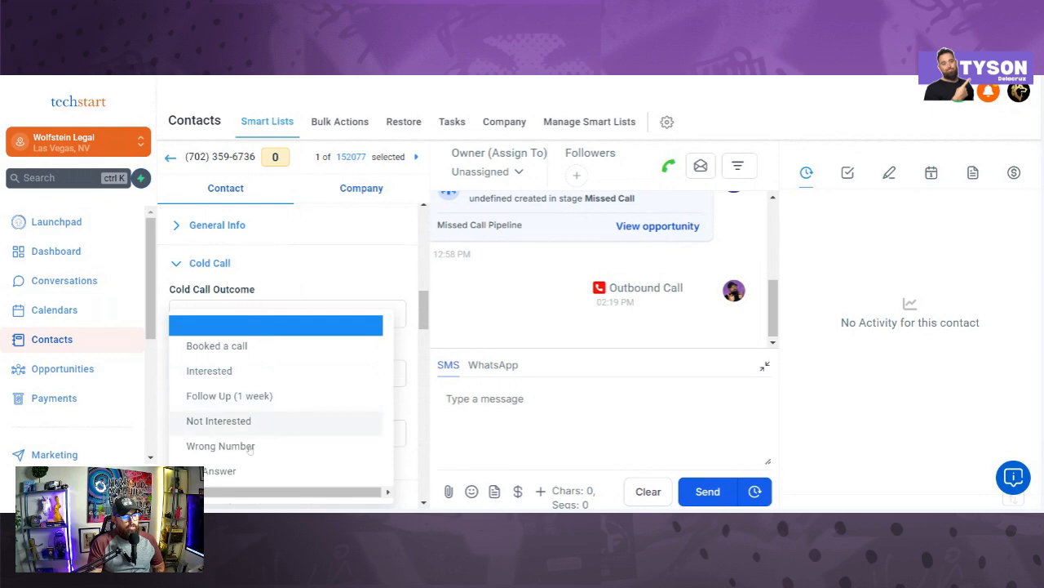
scroll(265, 472, down, 1)
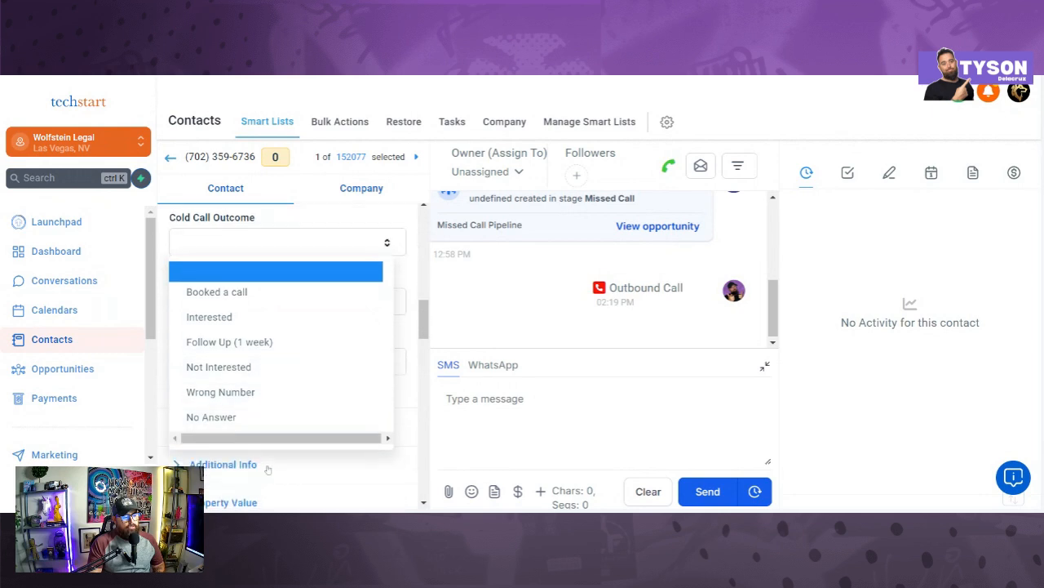
scroll(292, 270, up, 1)
click(296, 279)
Step: Inspect the Cold Call Number and Number Of Cold Calls Made options without choosing a value
click(281, 371)
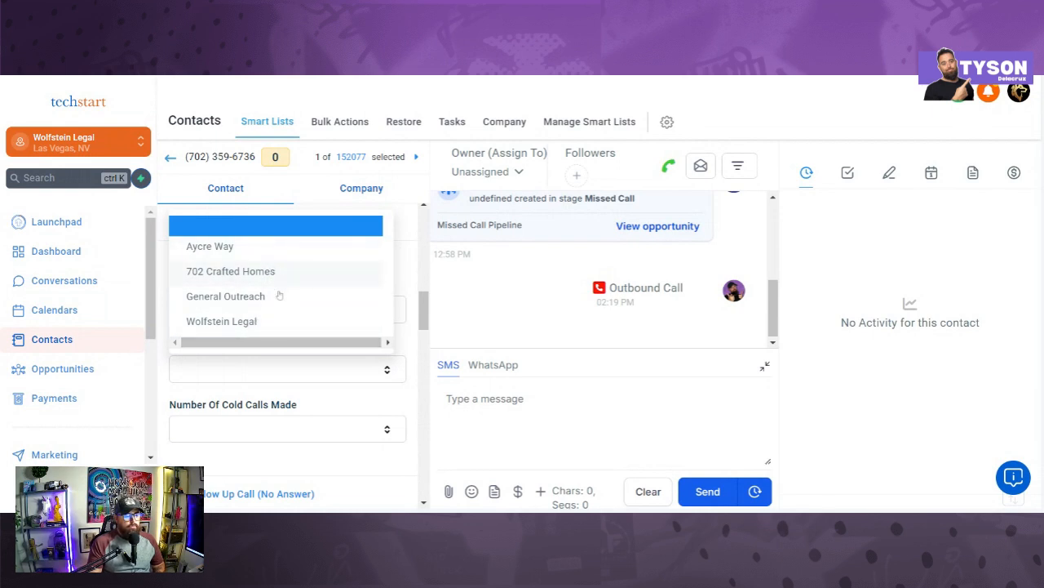
click(403, 269)
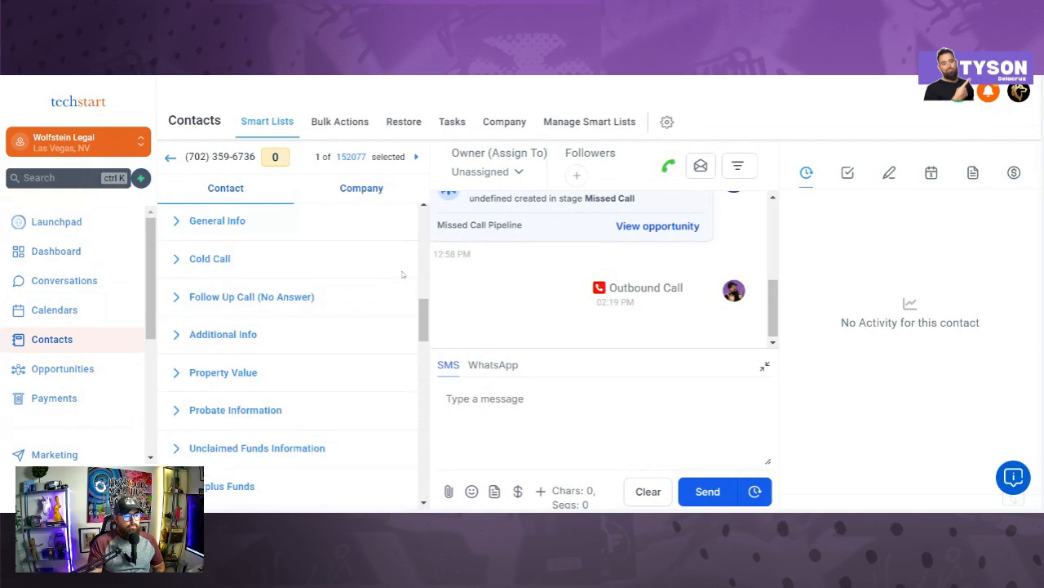
click(275, 268)
scroll(292, 296, down, 2)
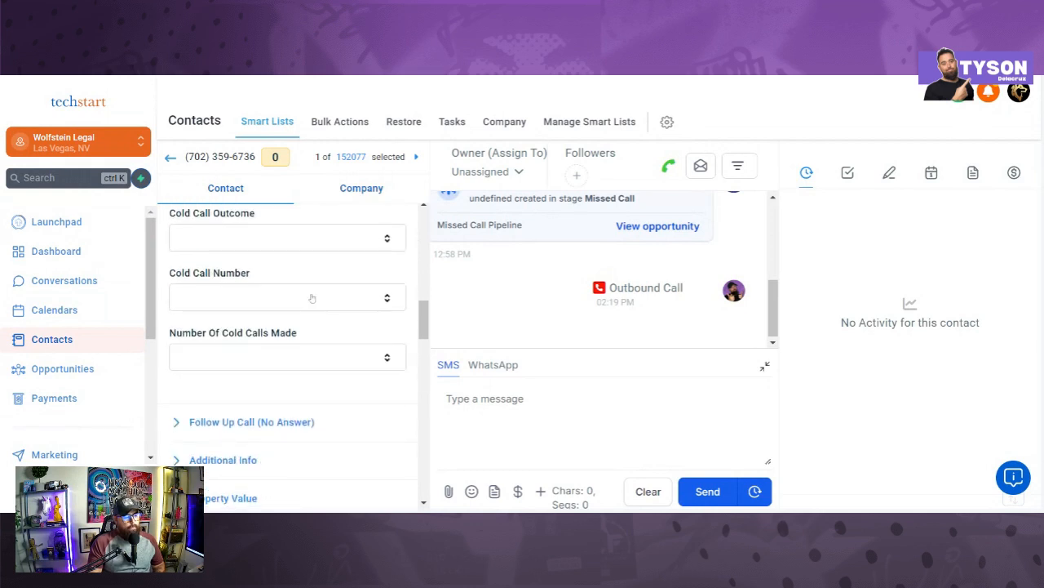
scroll(314, 358, up, 2)
scroll(298, 359, down, 2)
click(295, 357)
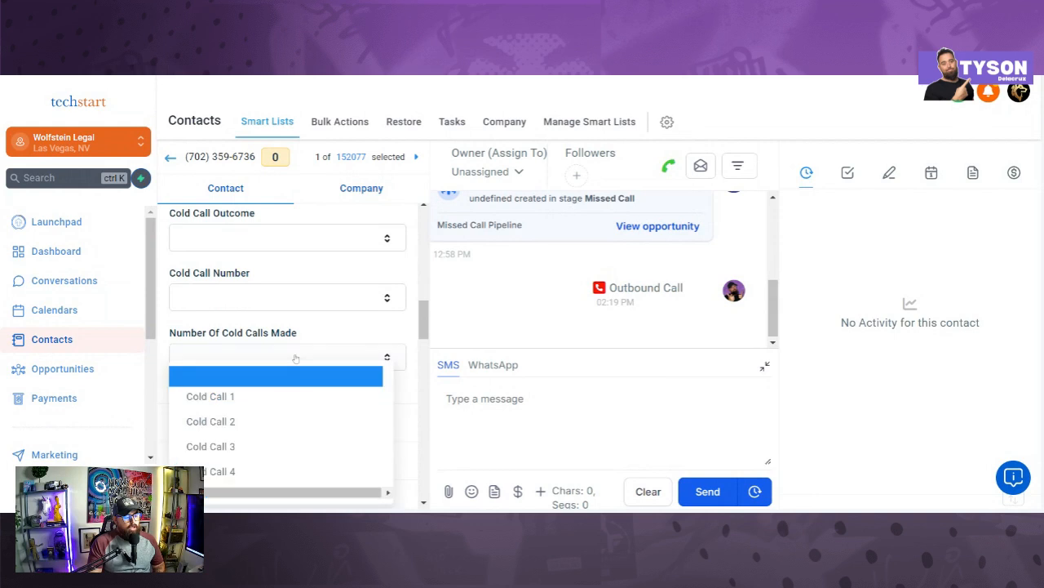
scroll(310, 400, down, 2)
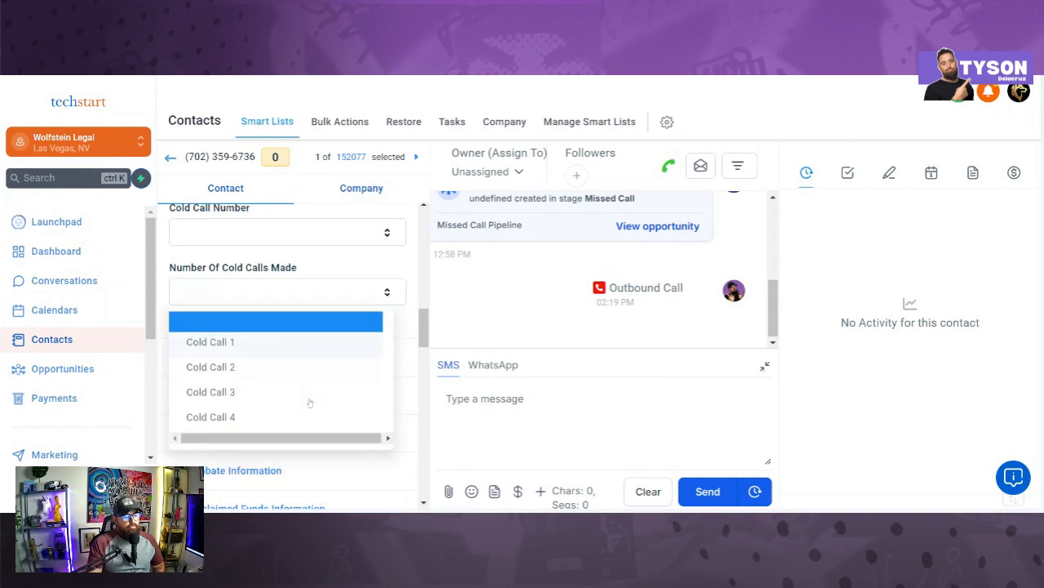
click(355, 260)
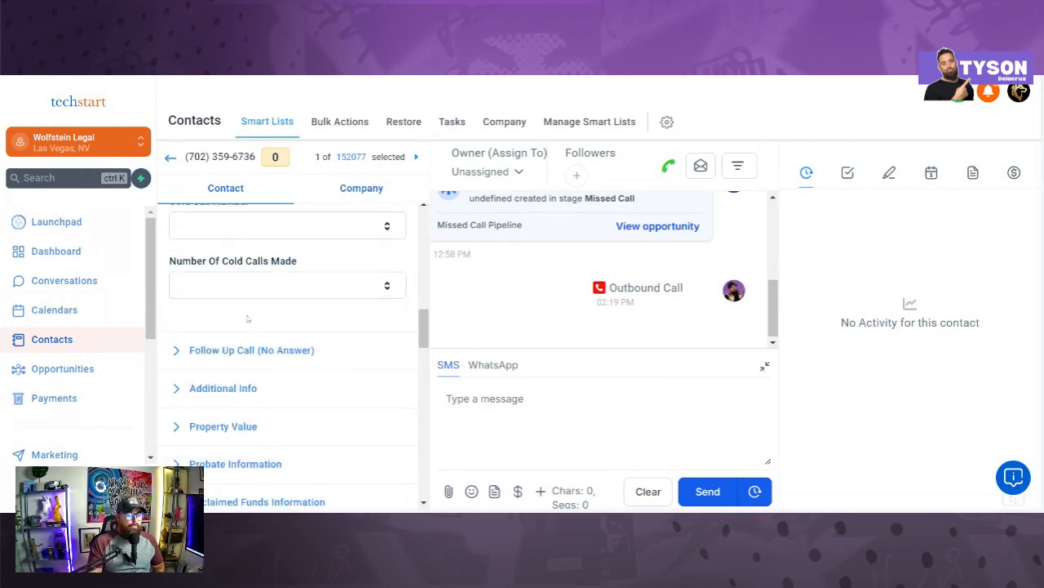
scroll(116, 388, down, 1)
scroll(116, 389, down, 3)
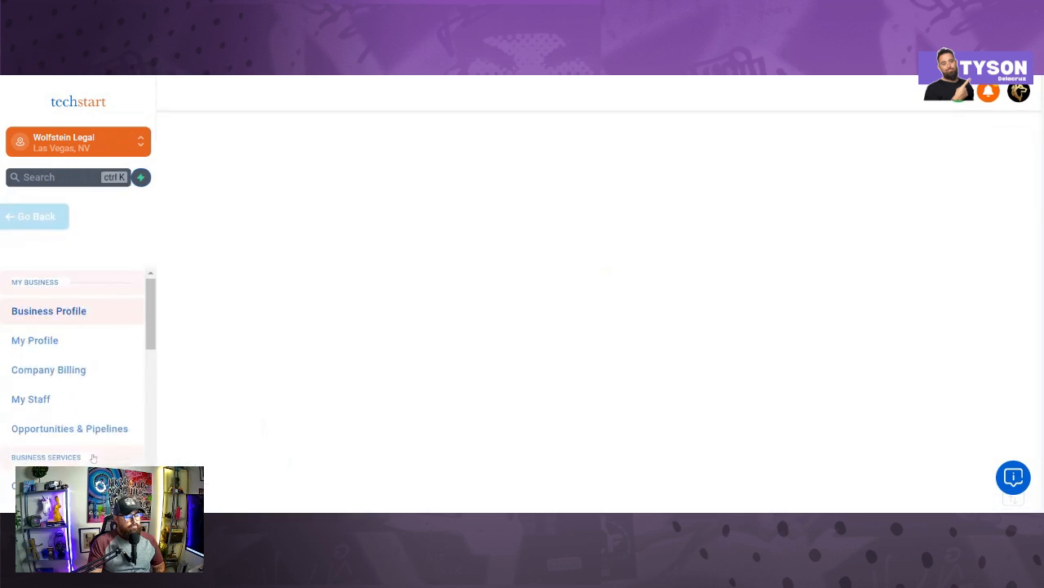
Step: View the Cold Call folder's fields under Custom Fields, grouped by folder
scroll(95, 387, down, 4)
scroll(90, 399, down, 4)
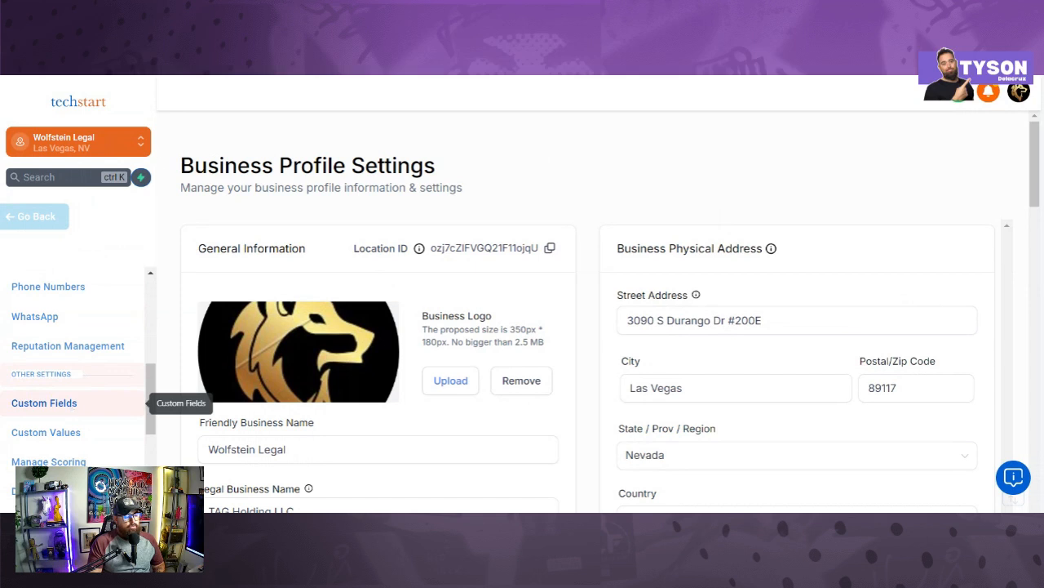
click(72, 405)
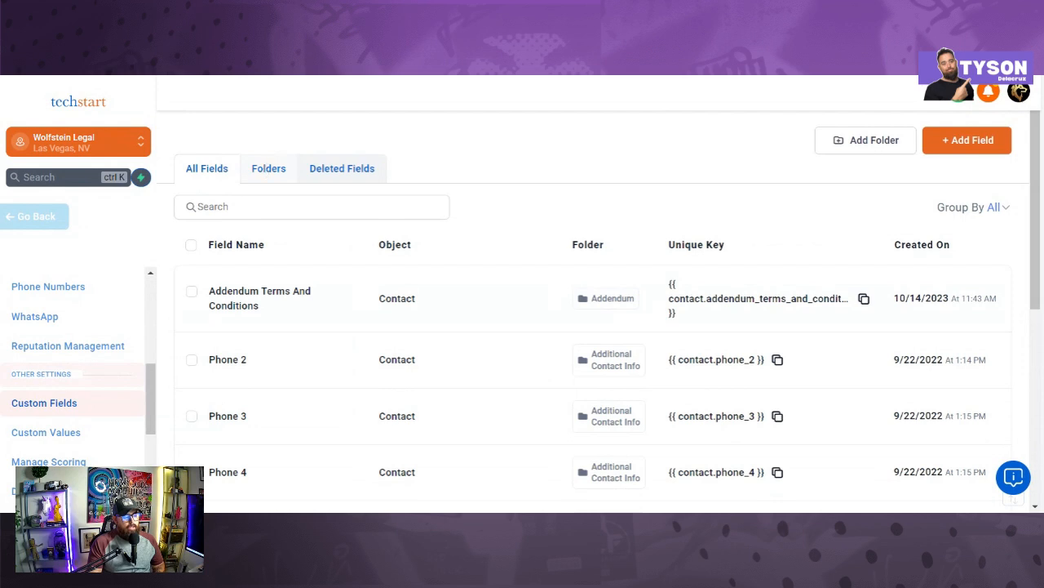
click(269, 170)
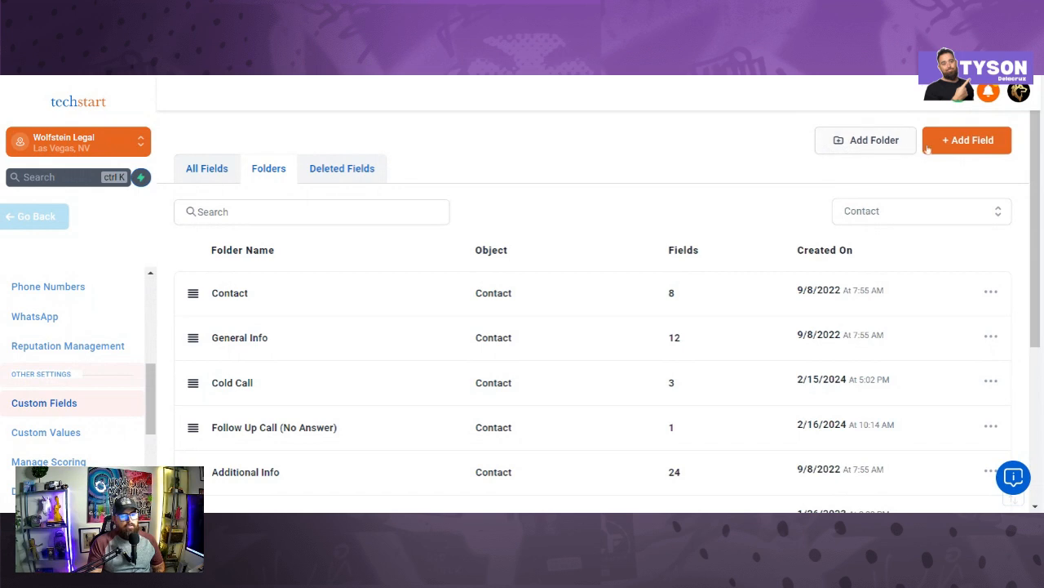
click(266, 394)
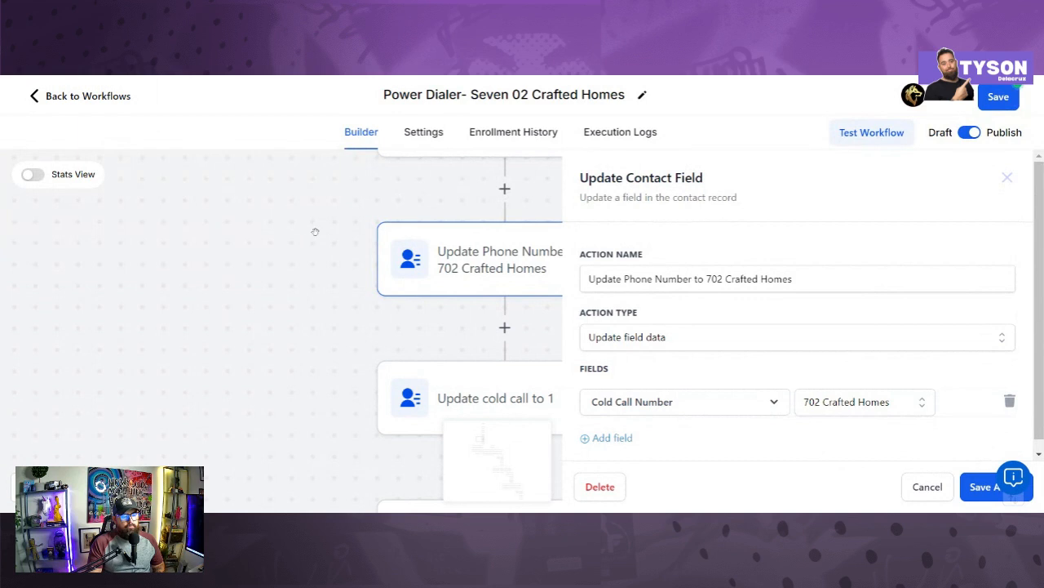
Step: Close the phone number step, confirm 'Update cold call to 1' sets Cold Call 1, and save it
click(1007, 177)
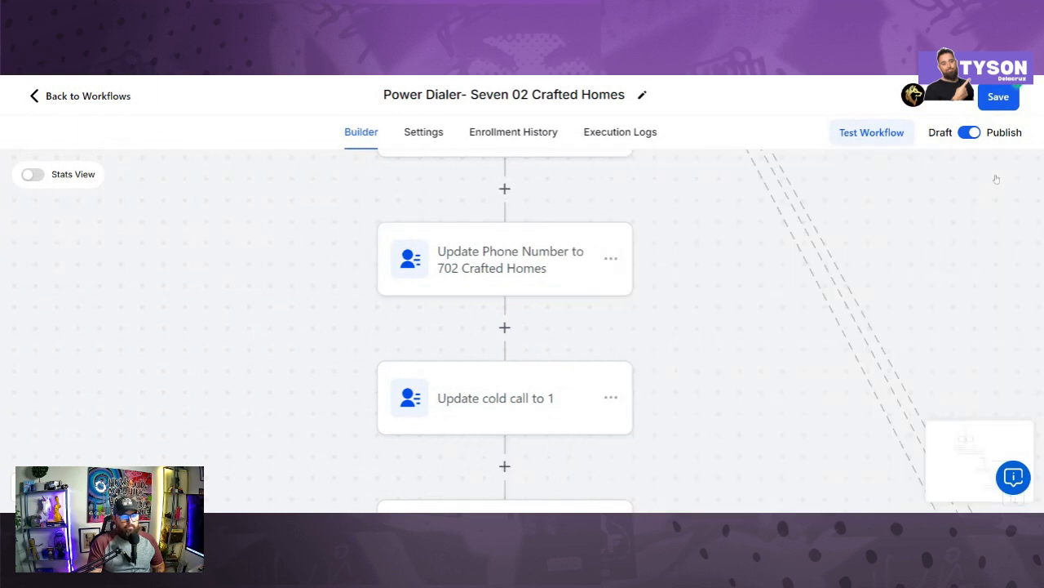
scroll(653, 327, down, 1)
scroll(660, 340, down, 2)
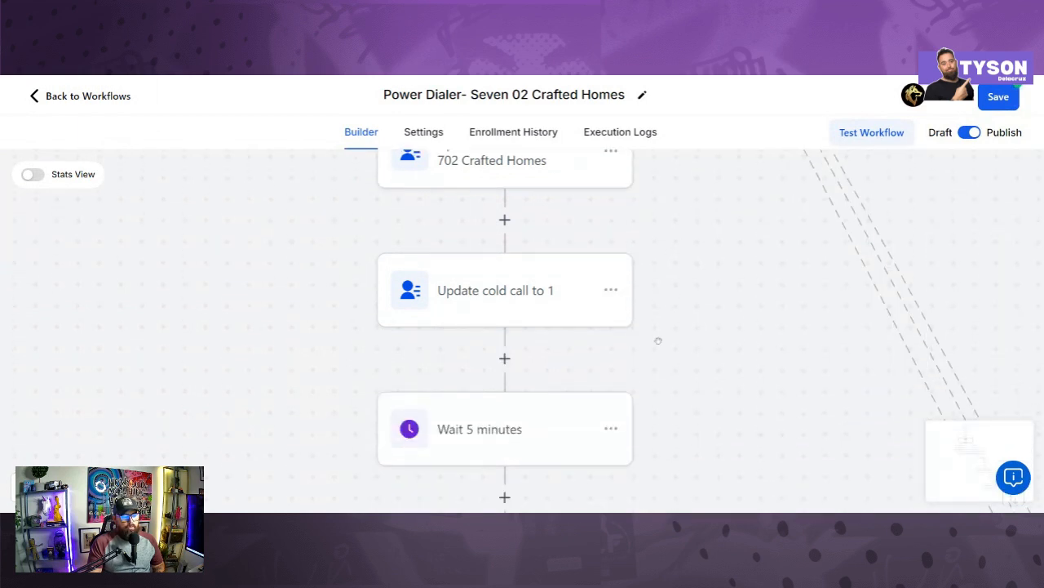
click(534, 301)
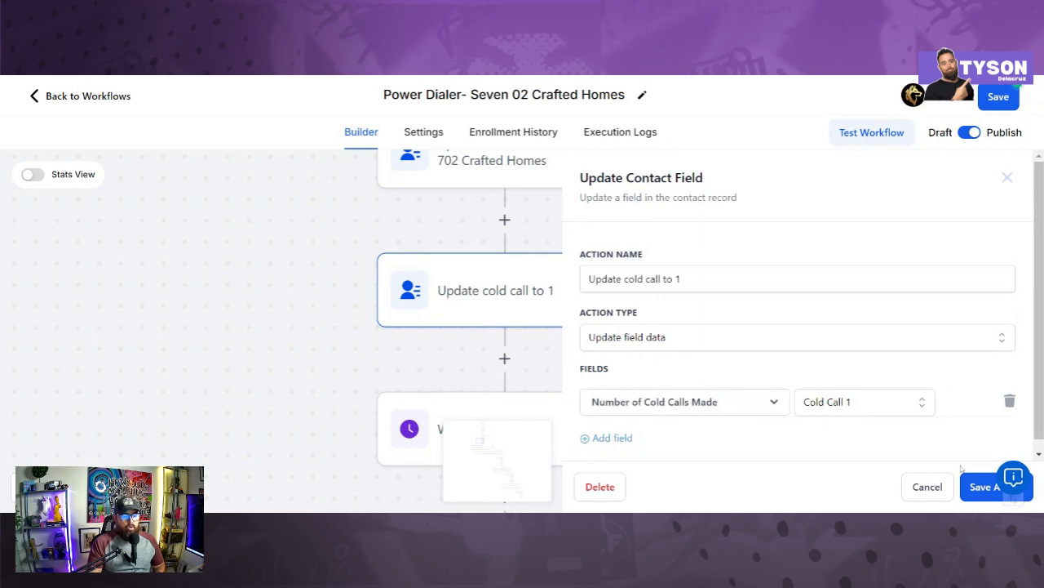
click(975, 487)
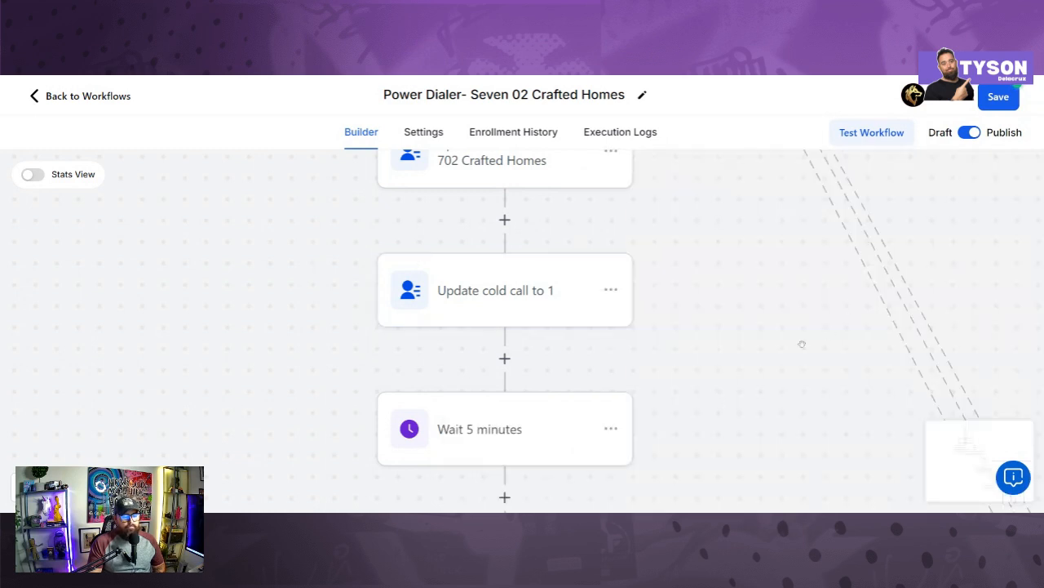
scroll(613, 357, down, 1)
scroll(543, 357, down, 2)
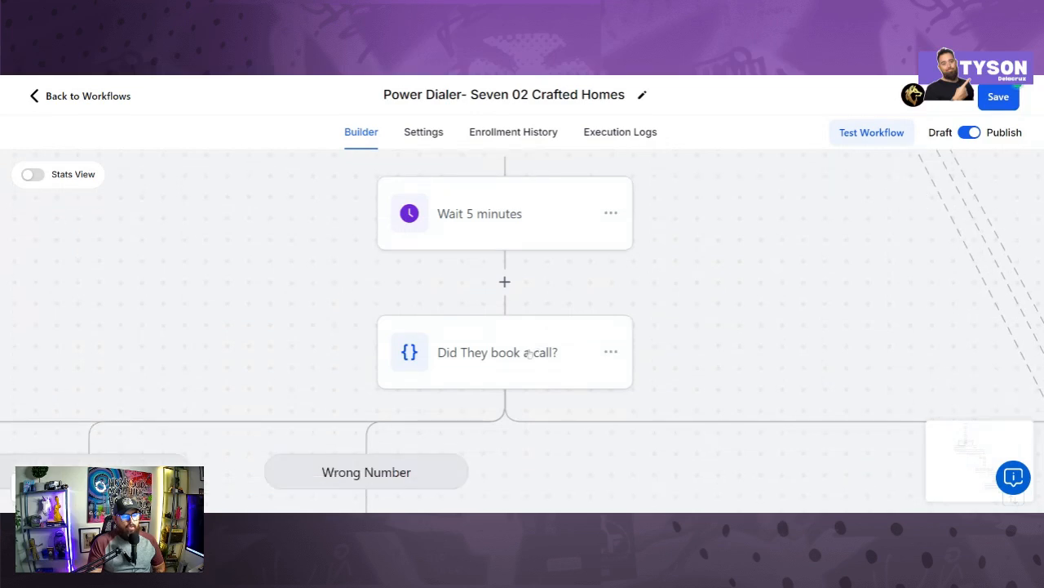
click(529, 353)
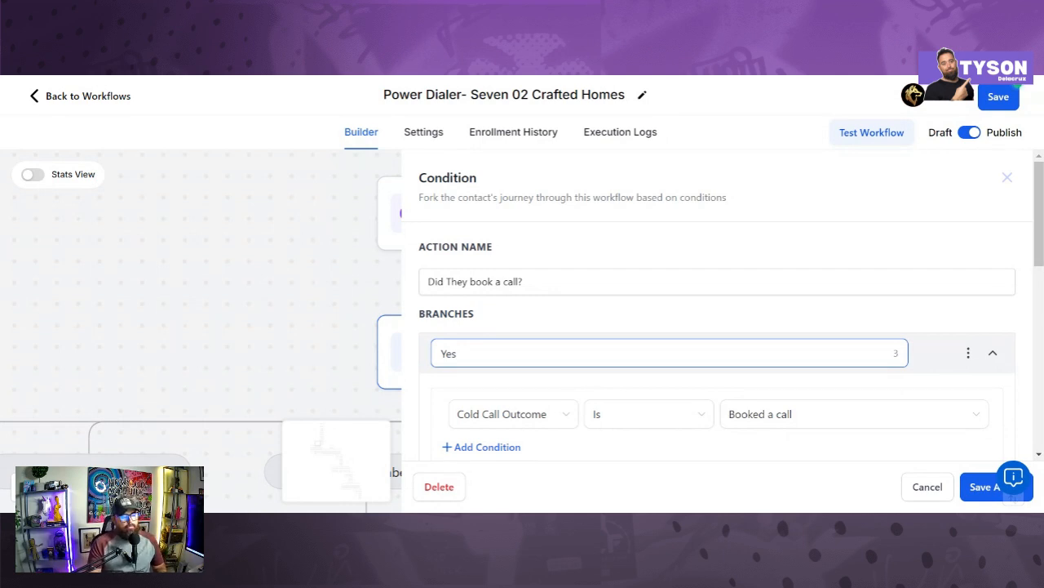
scroll(531, 312, down, 3)
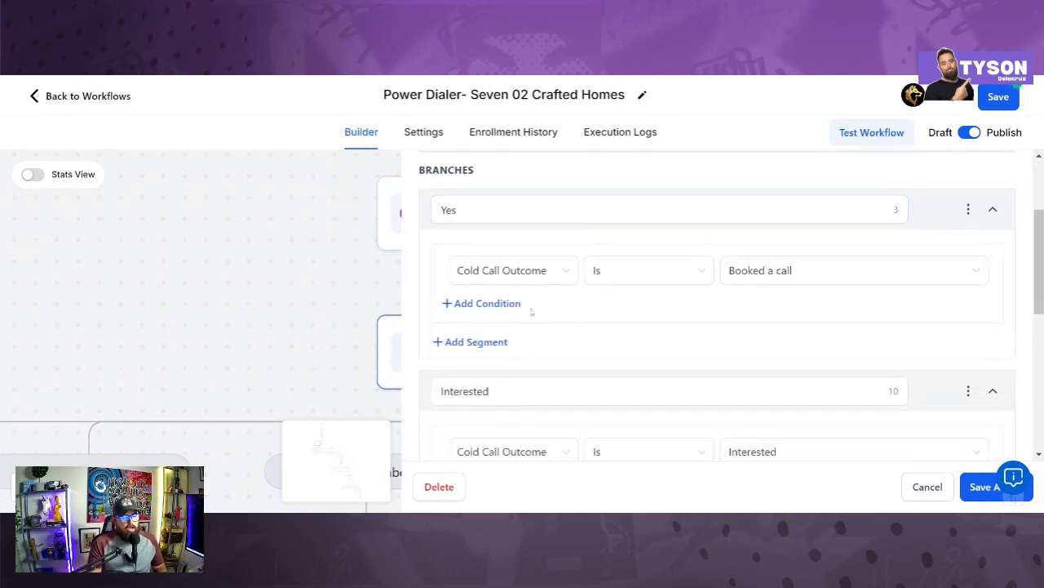
scroll(519, 310, down, 4)
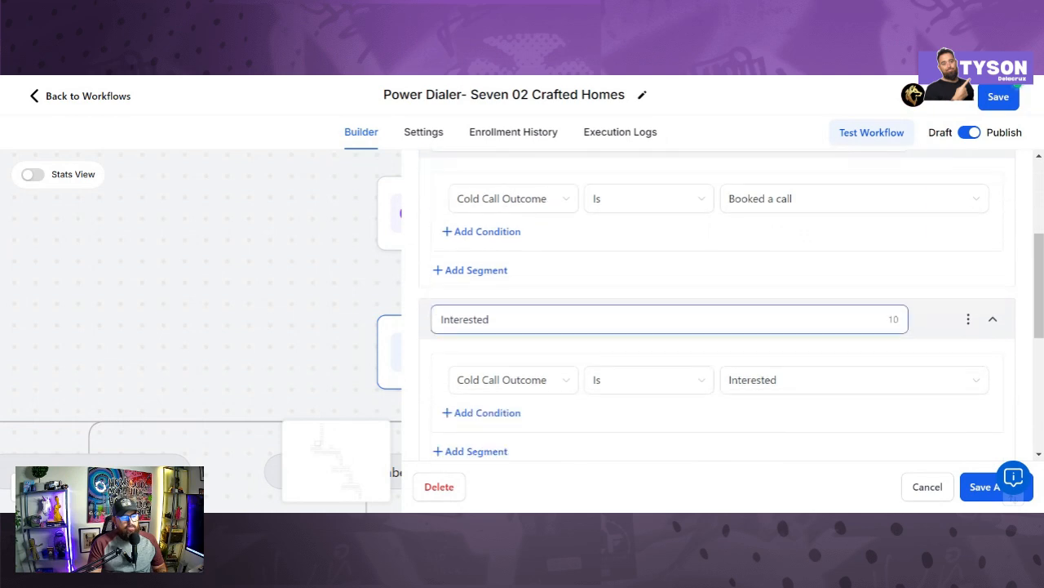
scroll(520, 327, down, 3)
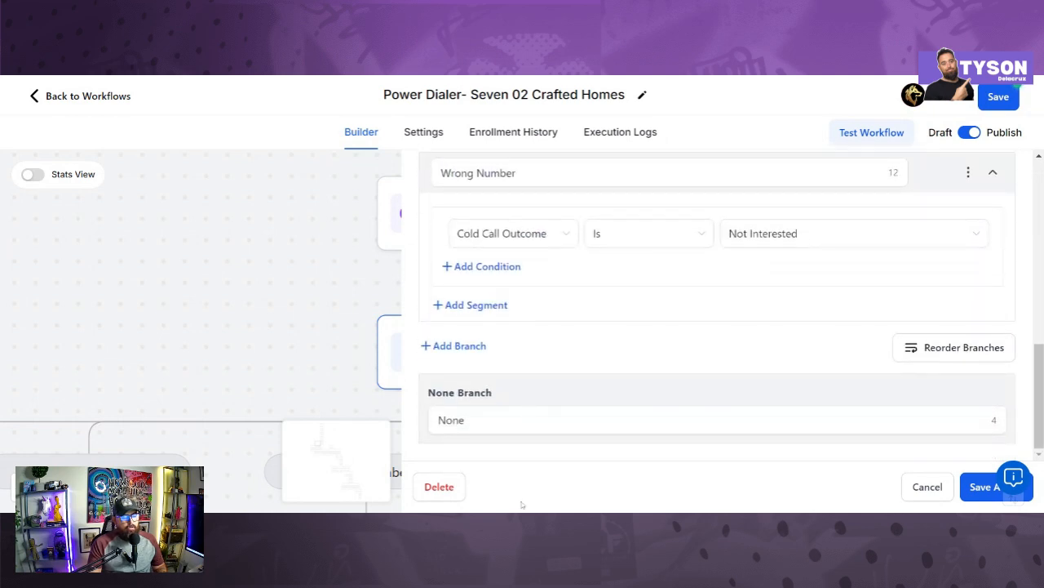
scroll(525, 441, up, 9)
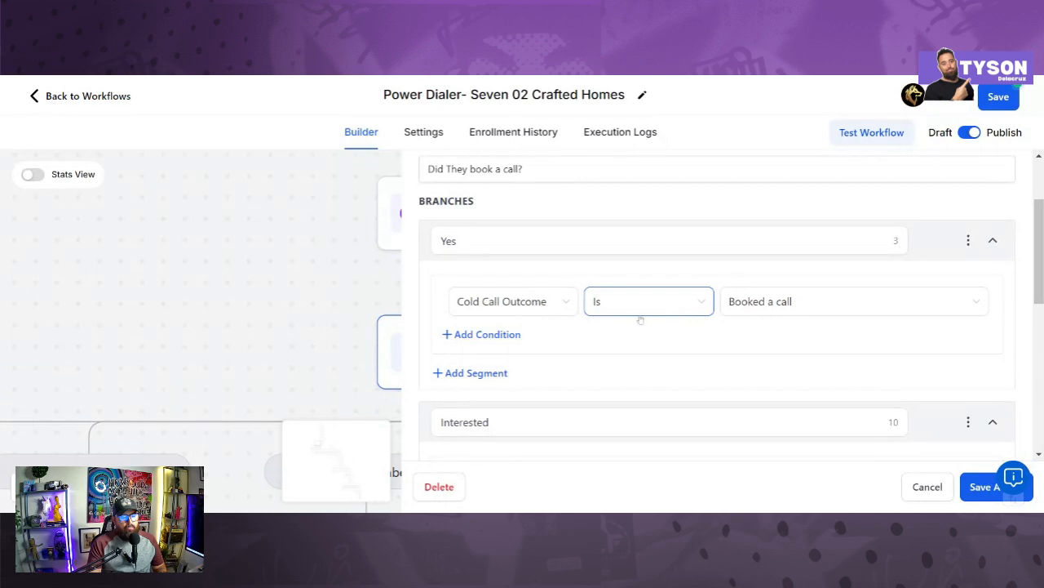
scroll(775, 319, down, 1)
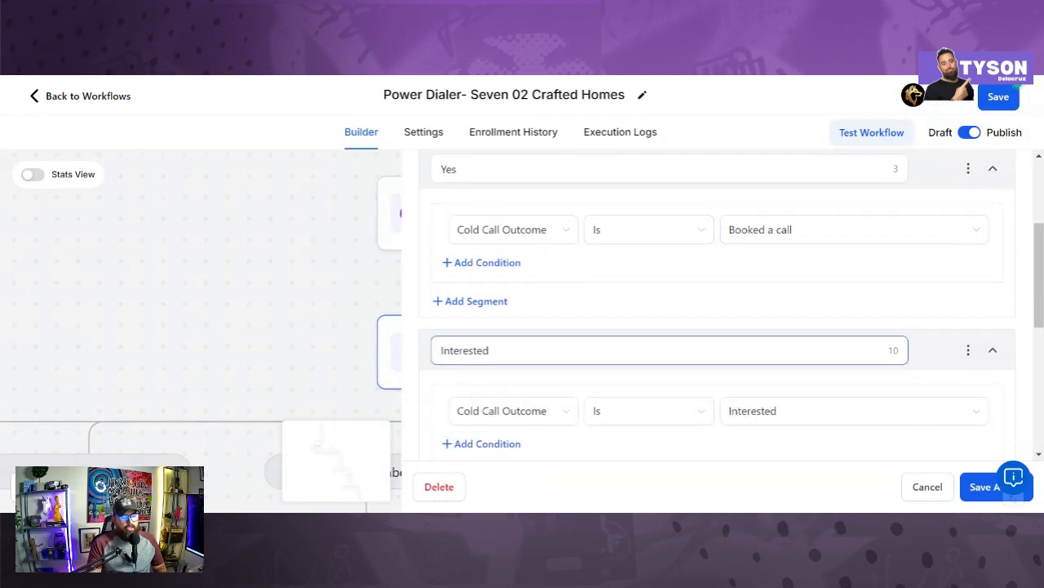
scroll(496, 353, down, 1)
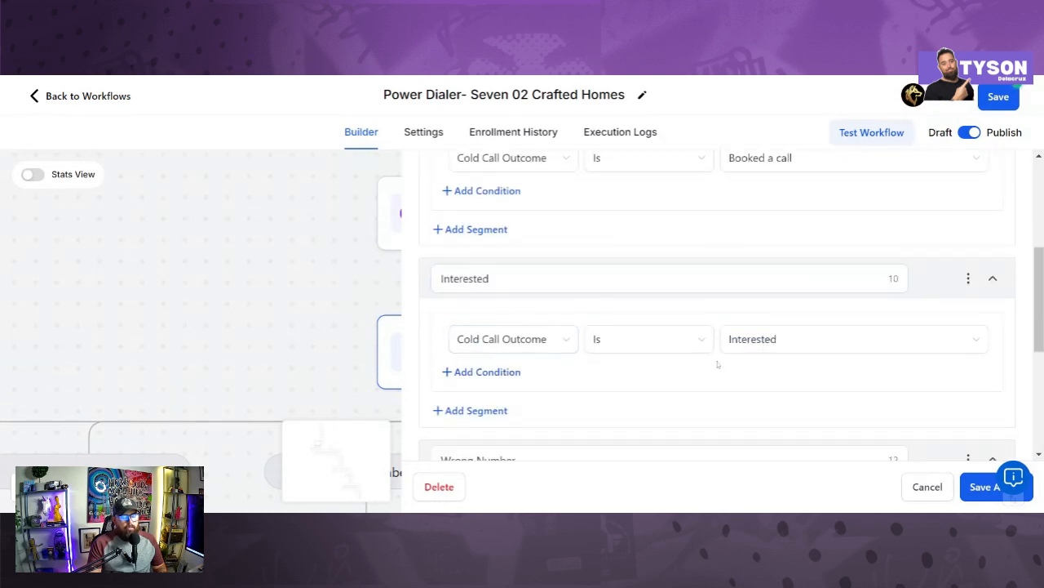
scroll(811, 352, down, 2)
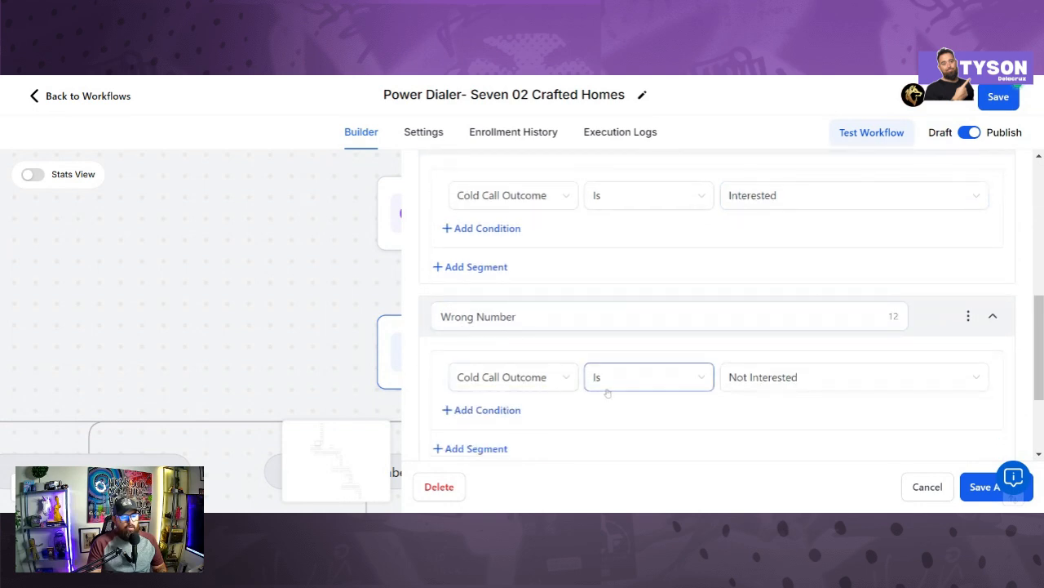
scroll(780, 381, down, 2)
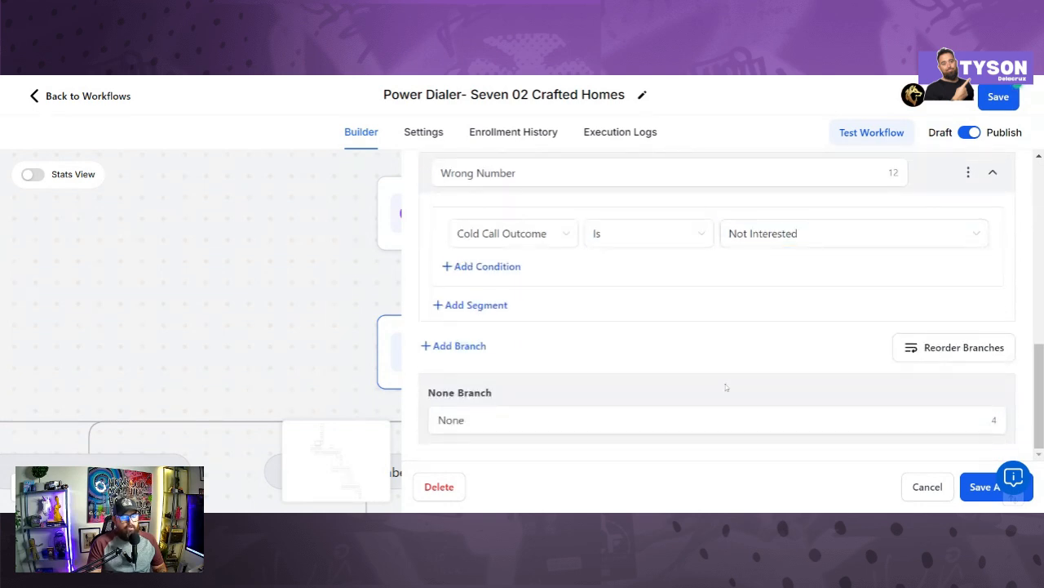
scroll(675, 380, up, 3)
scroll(675, 380, up, 2)
scroll(675, 377, down, 1)
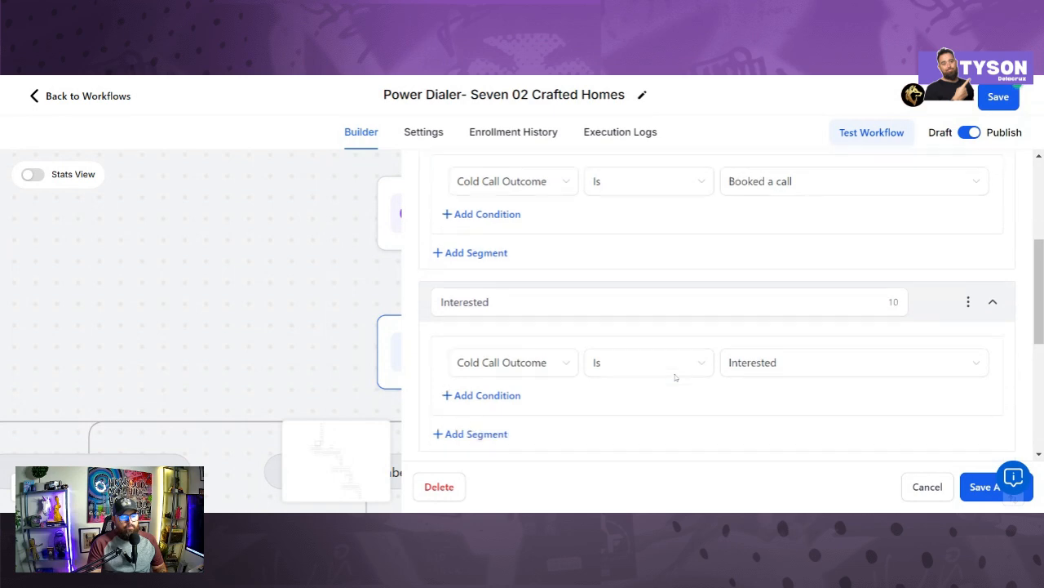
scroll(675, 377, up, 1)
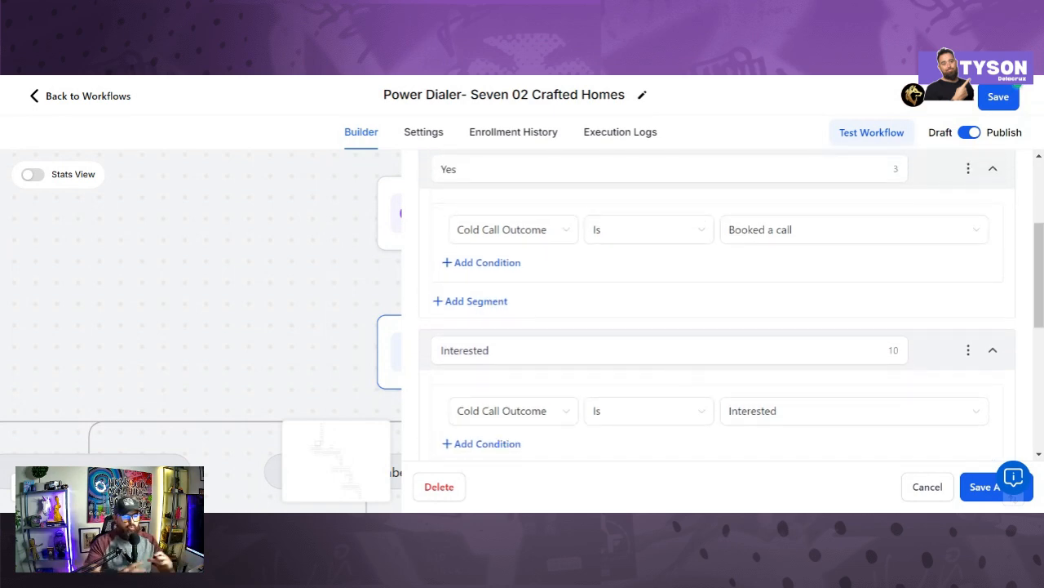
Step: Save the interested-702 crafted homes tag step and pan the canvas to reveal its branches
click(969, 483)
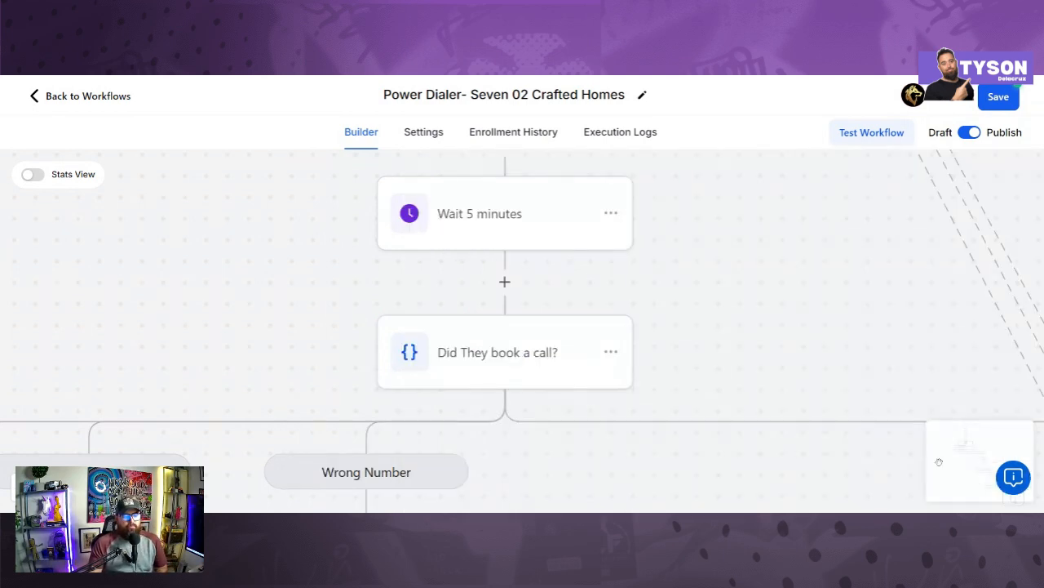
drag(669, 336, 911, 182)
drag(523, 229, 652, 219)
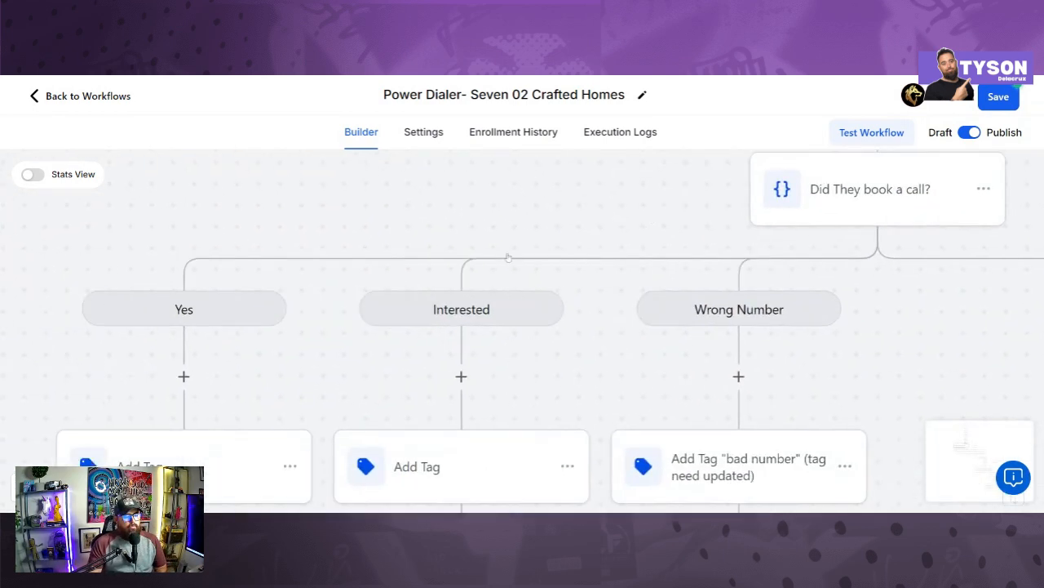
scroll(507, 259, down, 1)
scroll(505, 262, down, 1)
drag(526, 317, 544, 296)
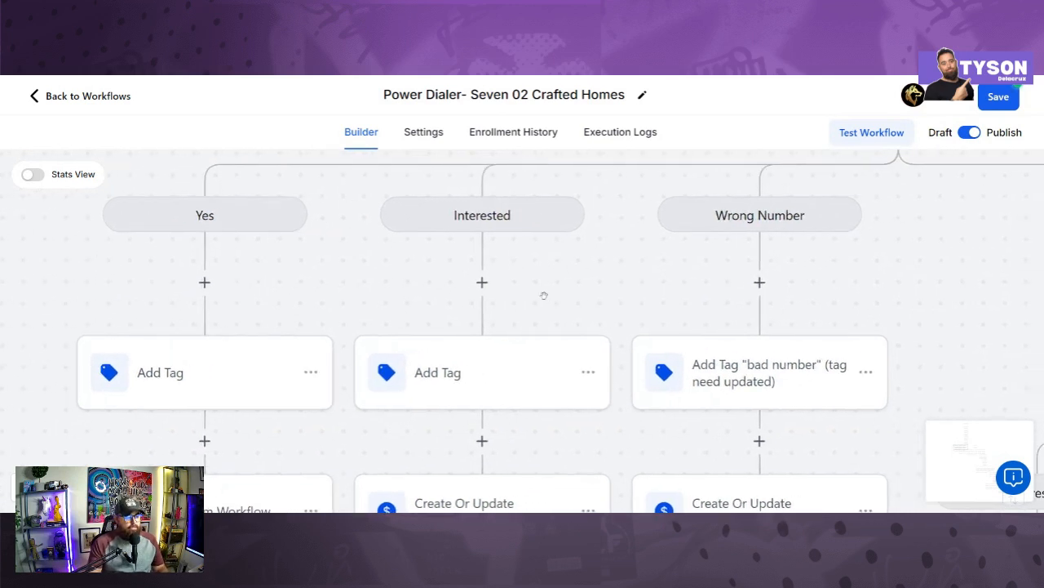
scroll(345, 347, up, 3)
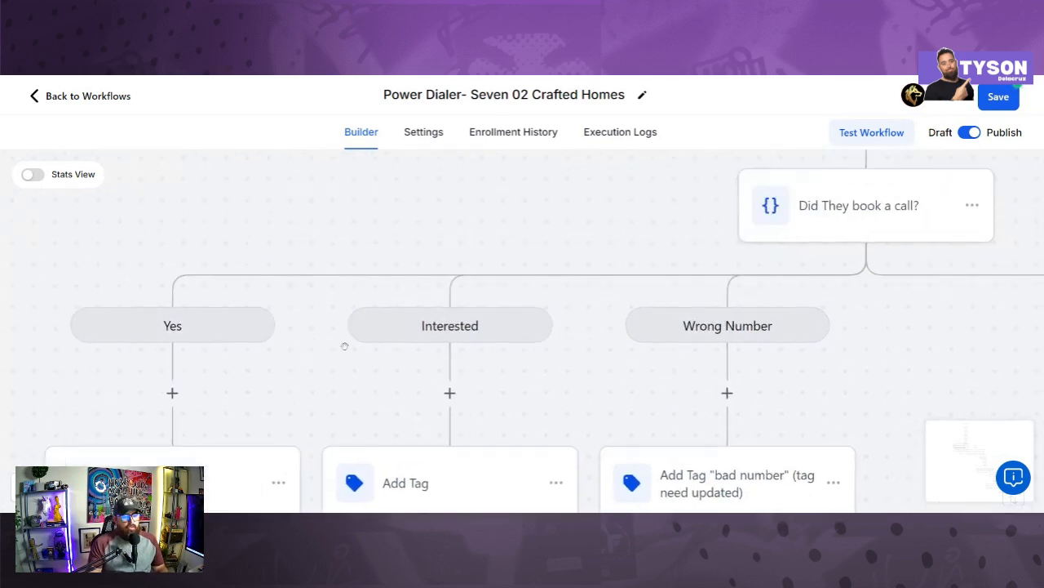
drag(419, 282, 486, 213)
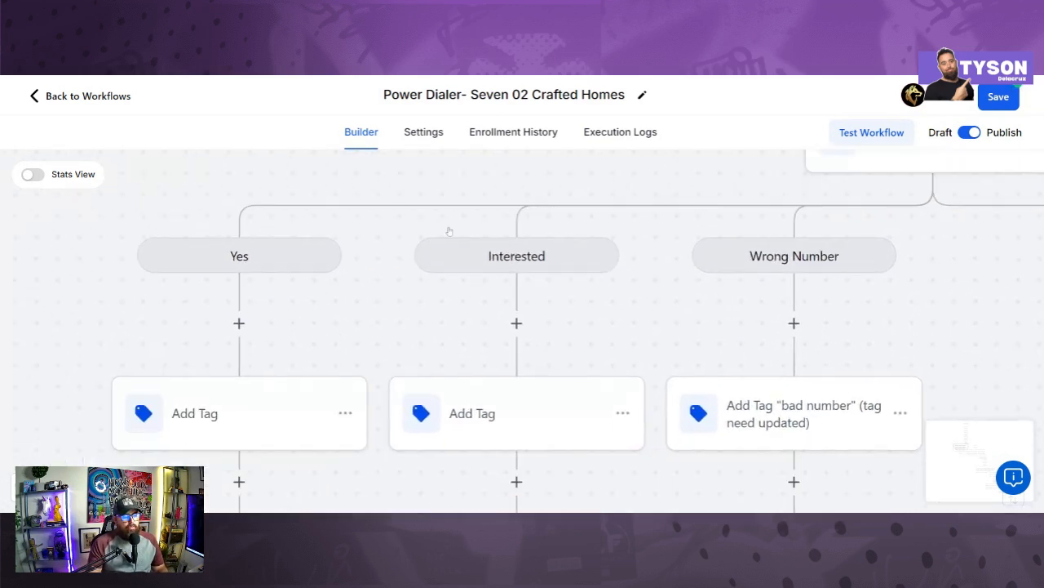
Step: Re-save the Add Tag steps on the Yes and Interested branches
click(245, 414)
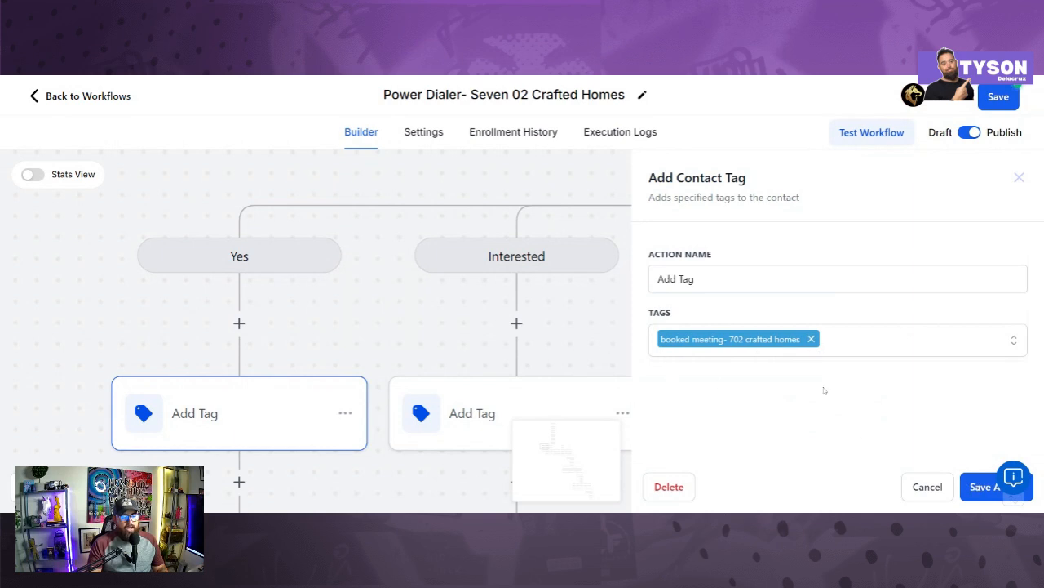
click(975, 486)
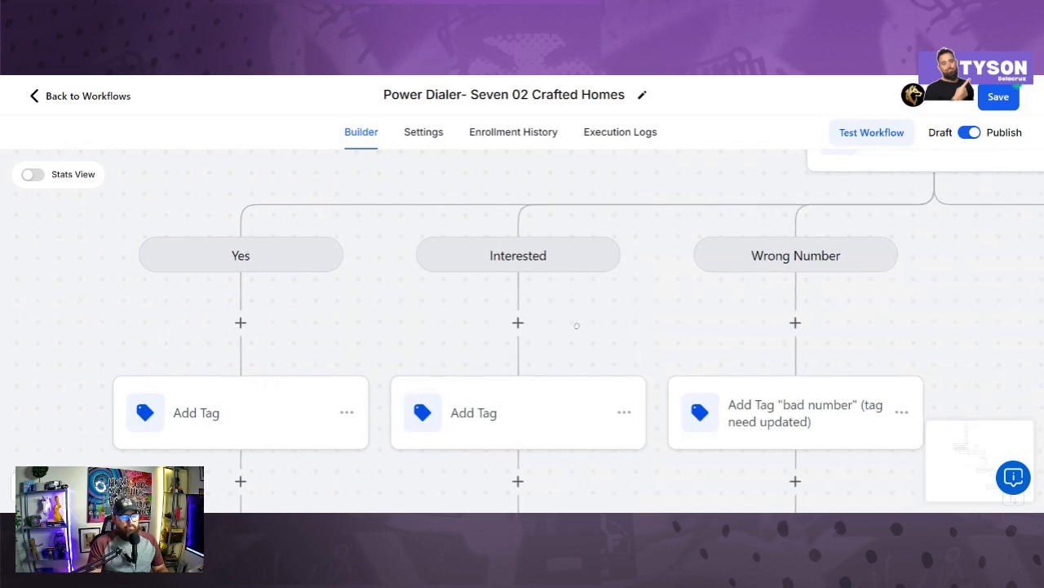
scroll(525, 359, down, 1)
click(527, 364)
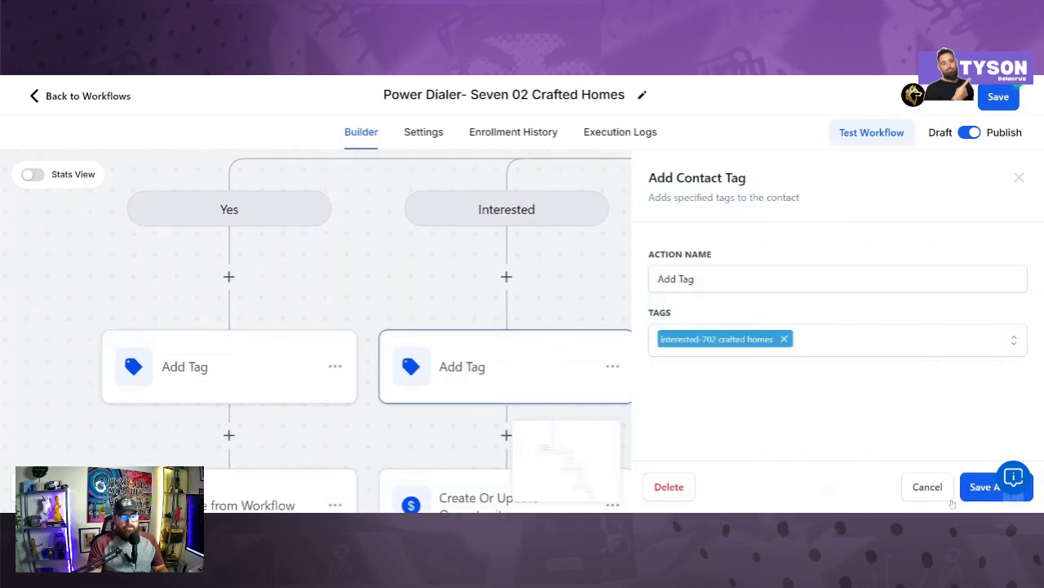
click(971, 485)
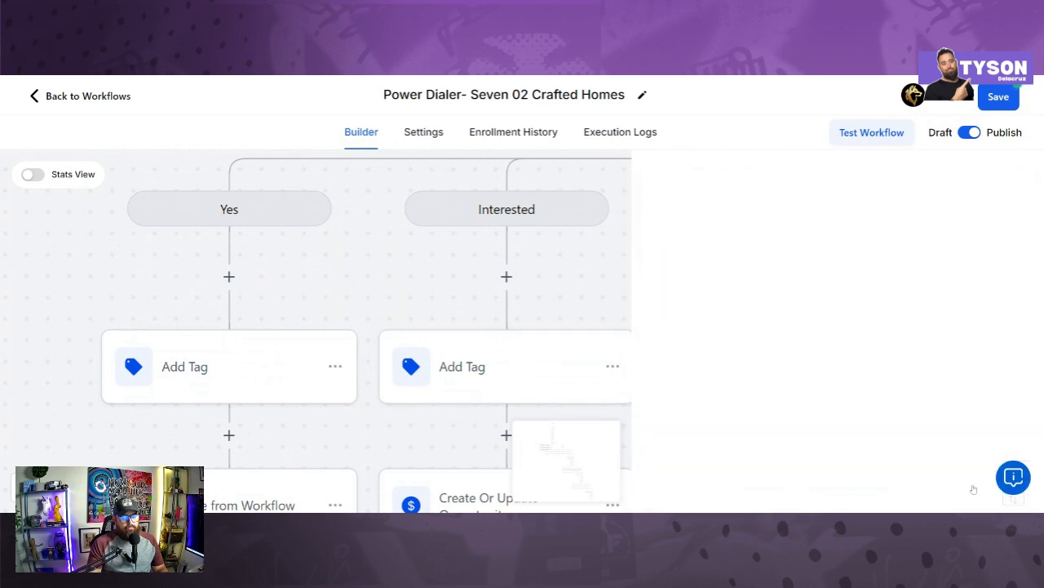
Step: Pan over the Yes, Interested and Wrong Number branches down to Remove from Workflow and END
drag(599, 265, 468, 246)
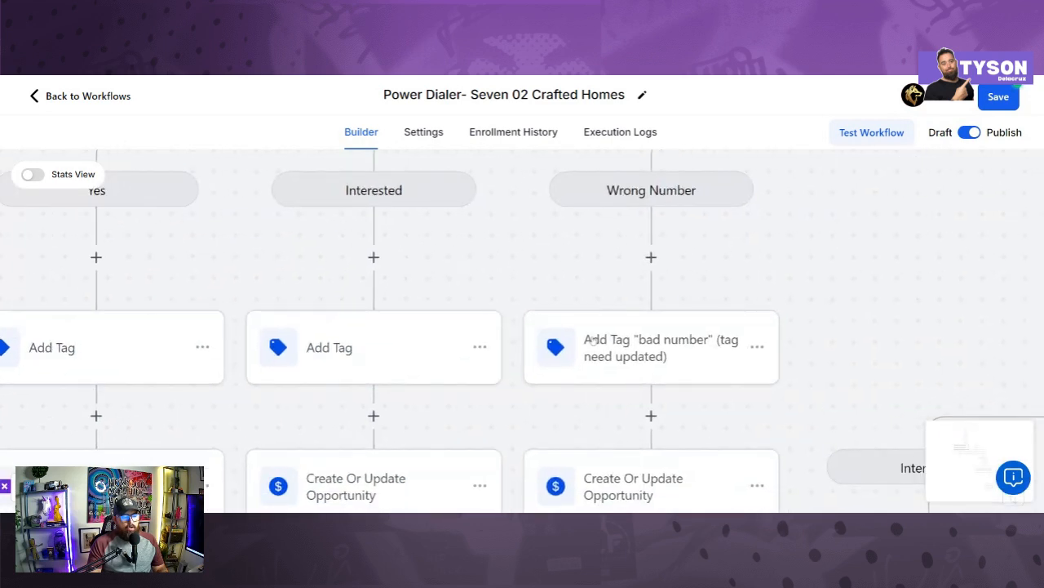
drag(583, 288, 652, 198)
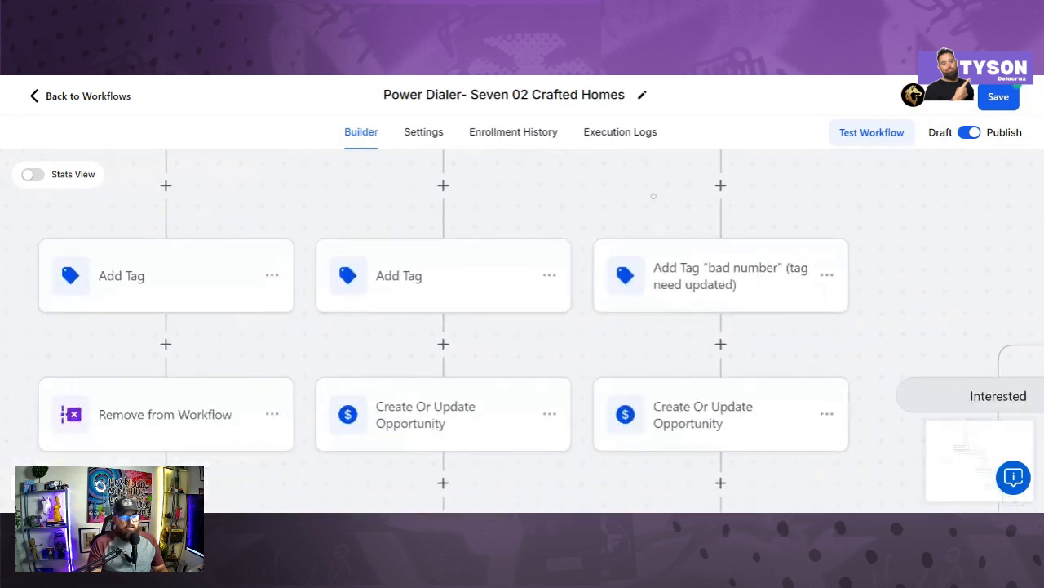
drag(565, 320, 652, 261)
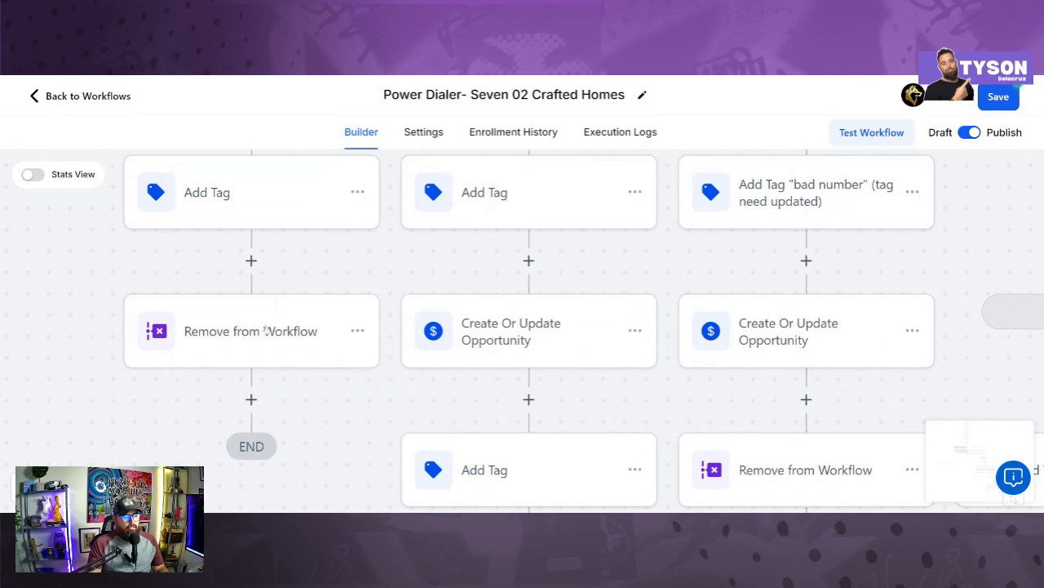
drag(276, 267, 296, 351)
drag(298, 416, 307, 359)
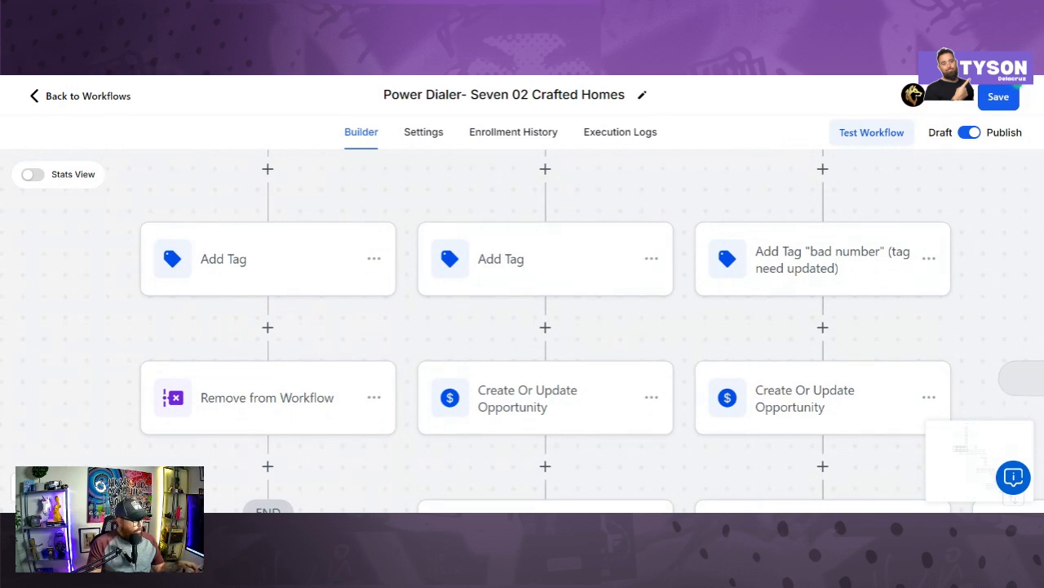
scroll(472, 344, up, 1)
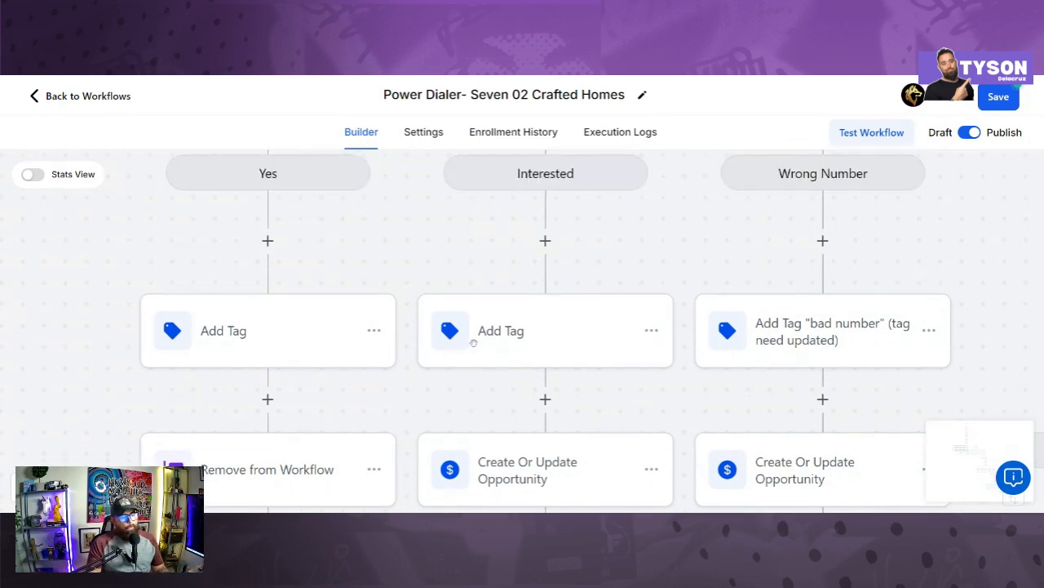
scroll(473, 344, down, 1)
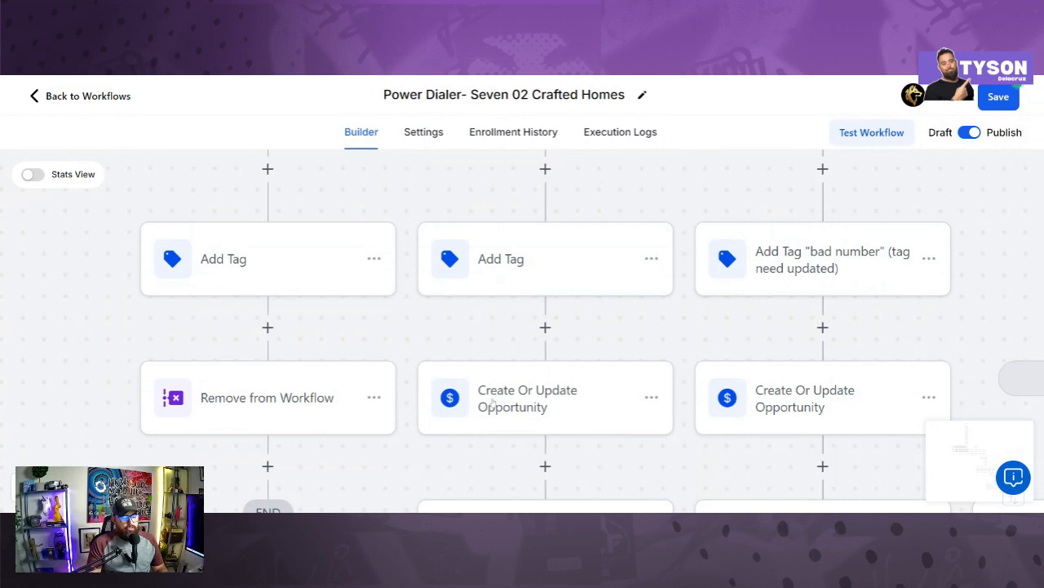
Step: Confirm and save the Interested branch's opportunity step in the 702 Crafted Homes- Lead interest pipeline
click(492, 403)
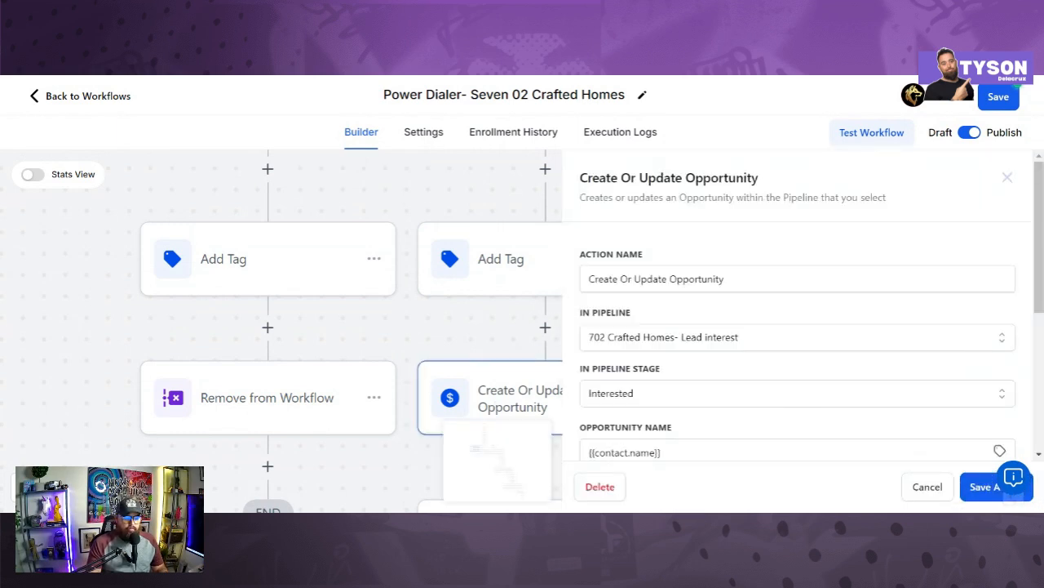
scroll(523, 400, down, 1)
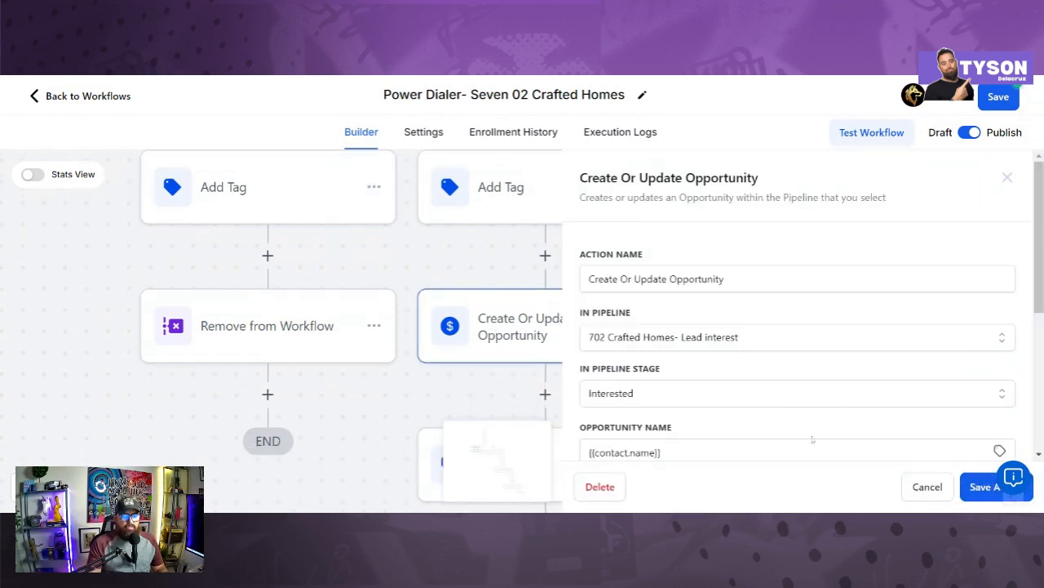
click(980, 488)
Step: Confirm and save the Wrong Number branch's opportunity step with stage Not Interested
drag(694, 268, 426, 266)
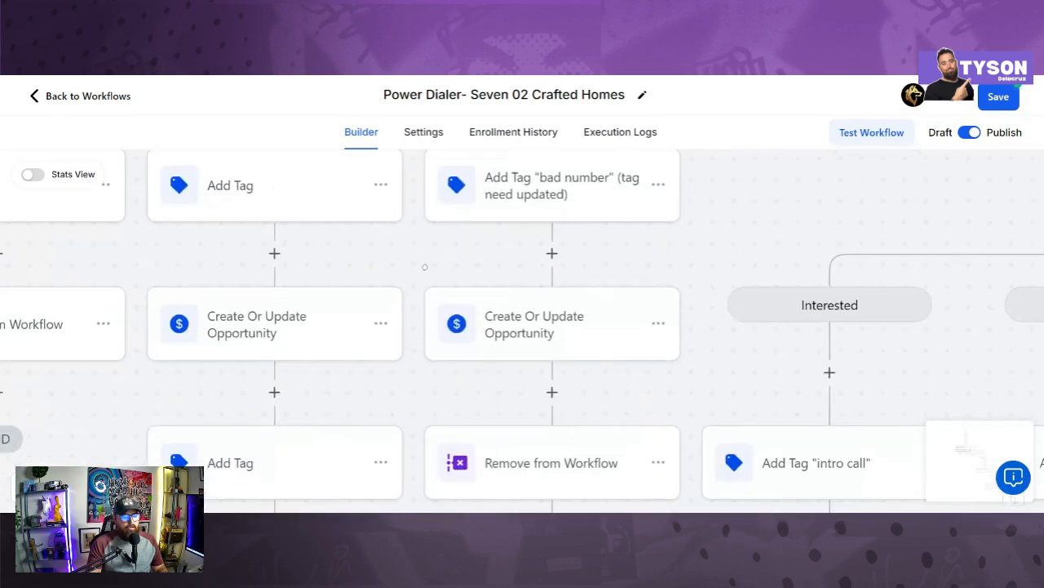
click(526, 313)
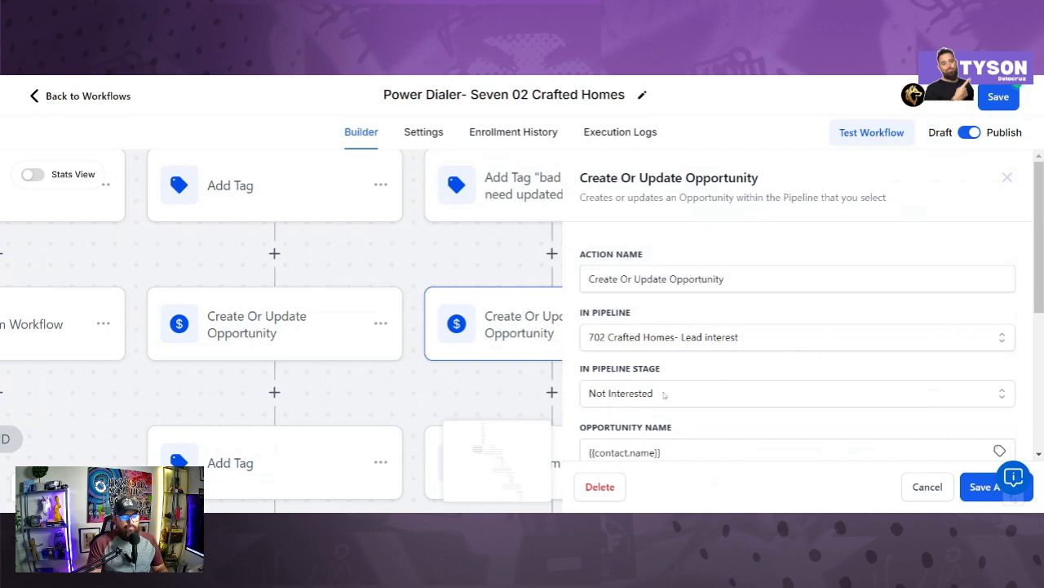
scroll(665, 395, down, 1)
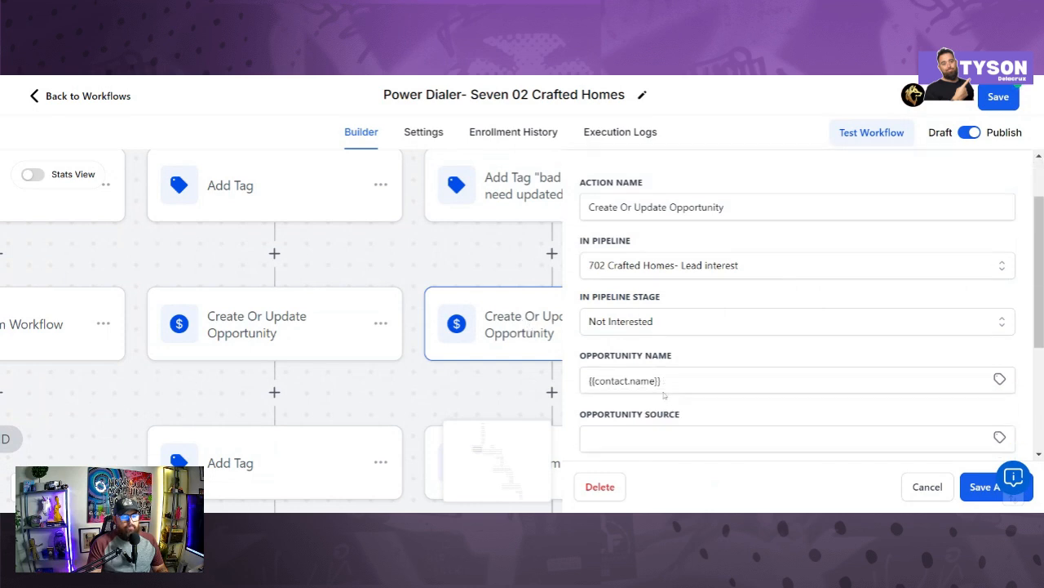
click(972, 493)
scroll(620, 351, down, 2)
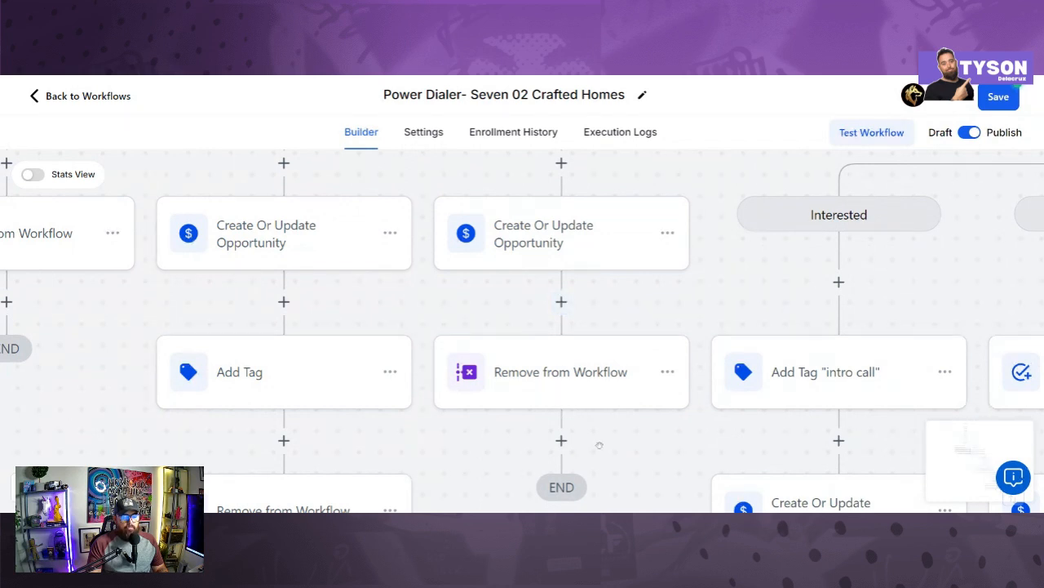
drag(600, 445, 588, 351)
drag(608, 302, 628, 399)
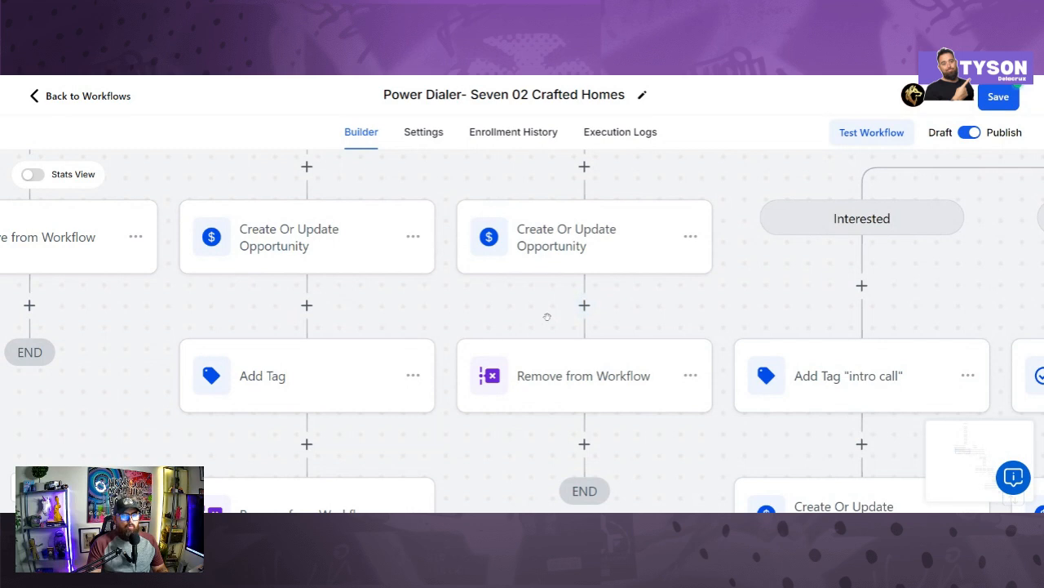
scroll(565, 317, down, 4)
drag(639, 293, 659, 280)
drag(634, 382, 621, 428)
scroll(621, 428, up, 3)
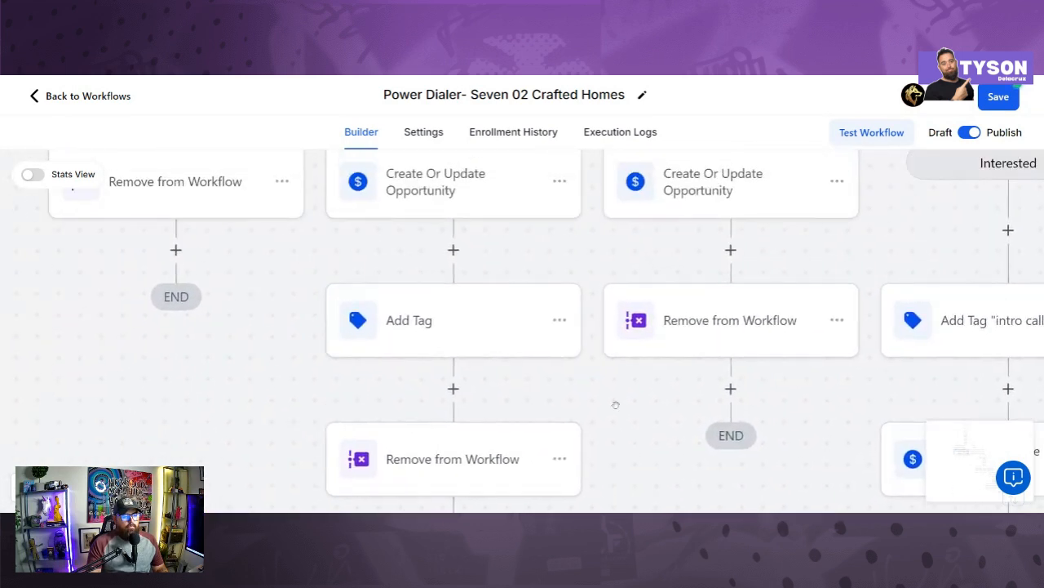
scroll(612, 379, up, 7)
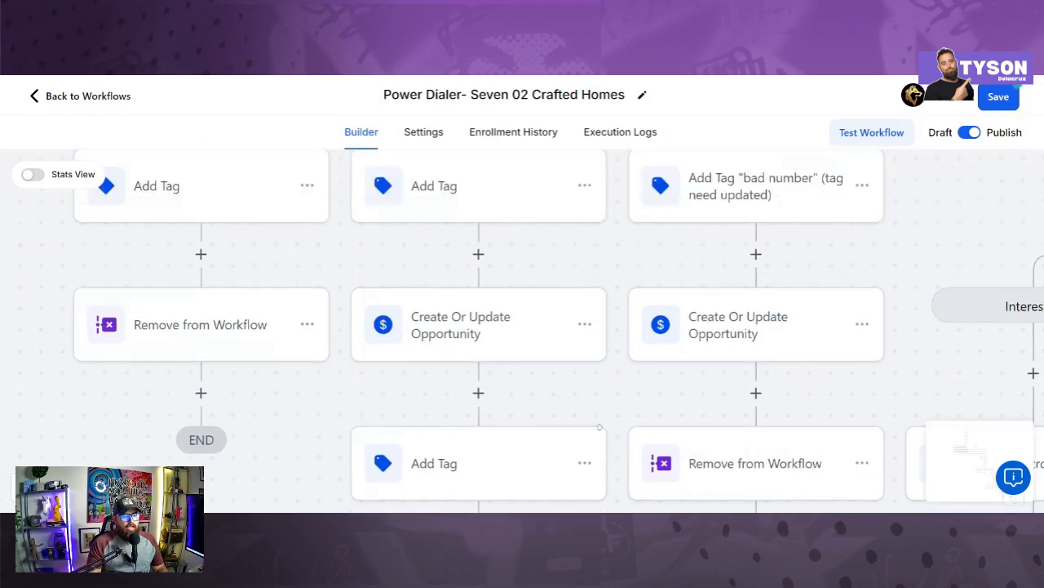
scroll(577, 252, down, 5)
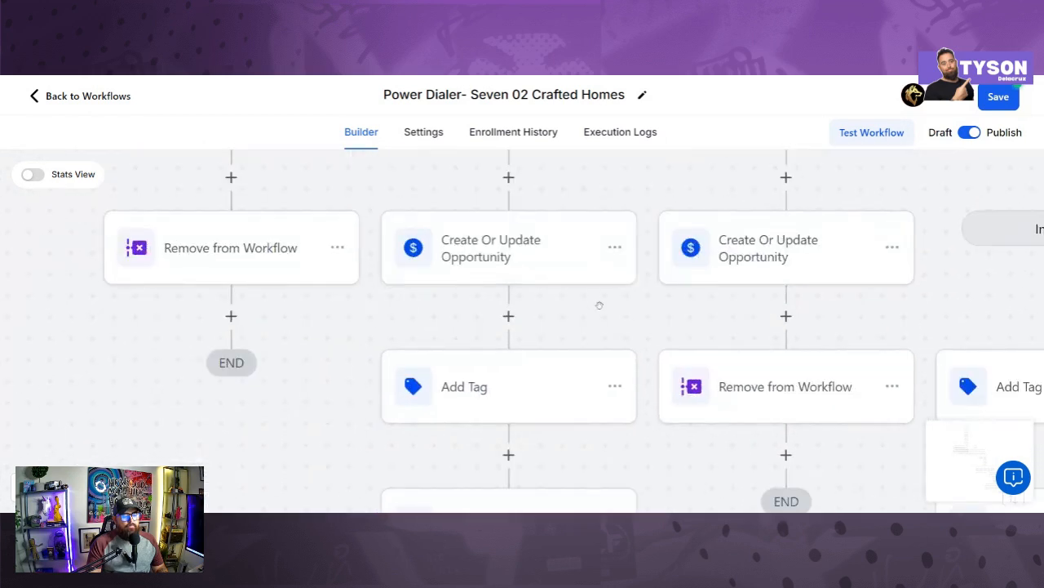
scroll(579, 397, down, 3)
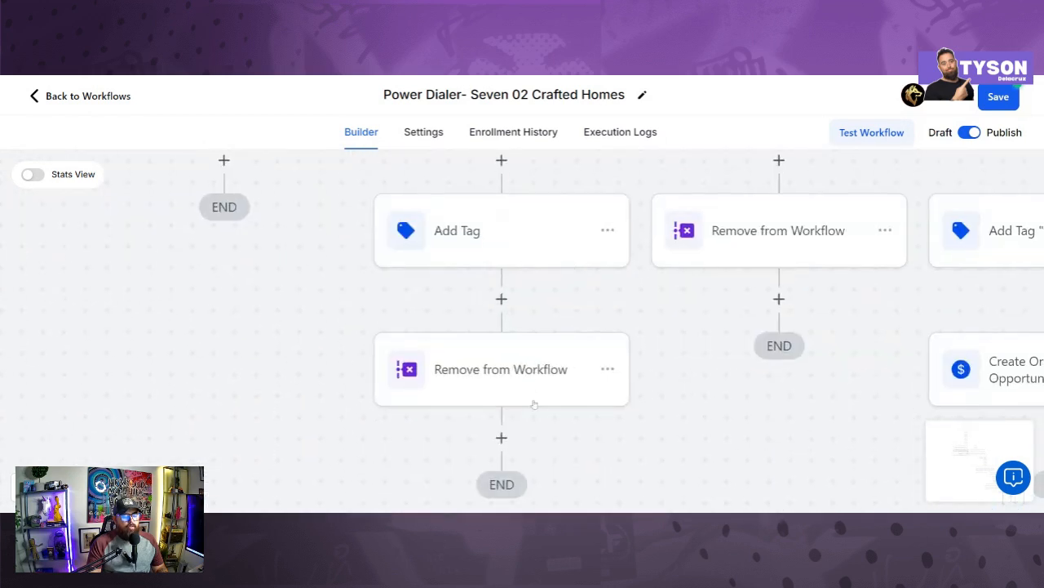
scroll(693, 363, right, 3)
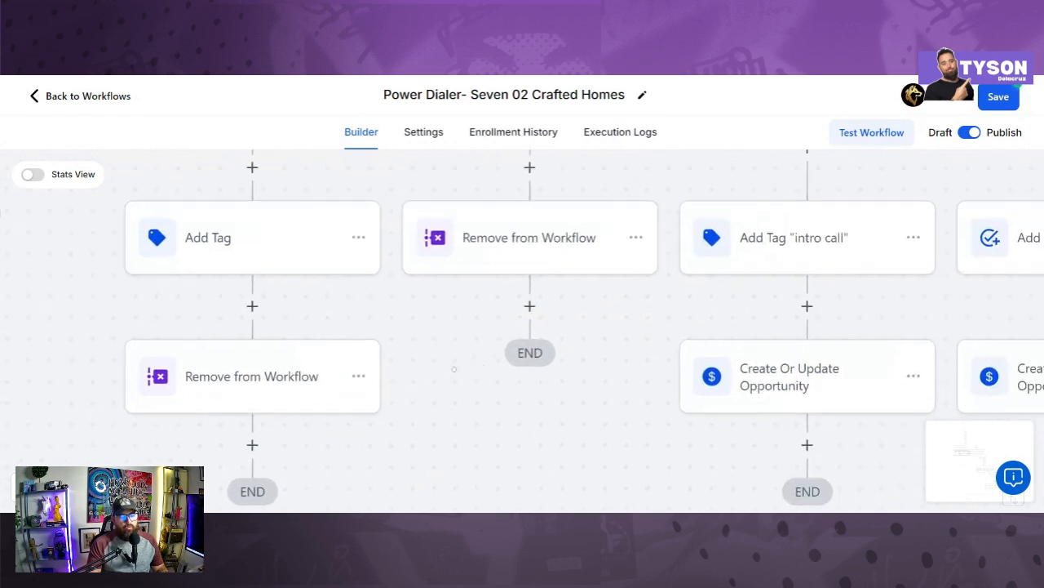
scroll(637, 362, down, 1)
scroll(636, 361, up, 2)
scroll(635, 356, up, 5)
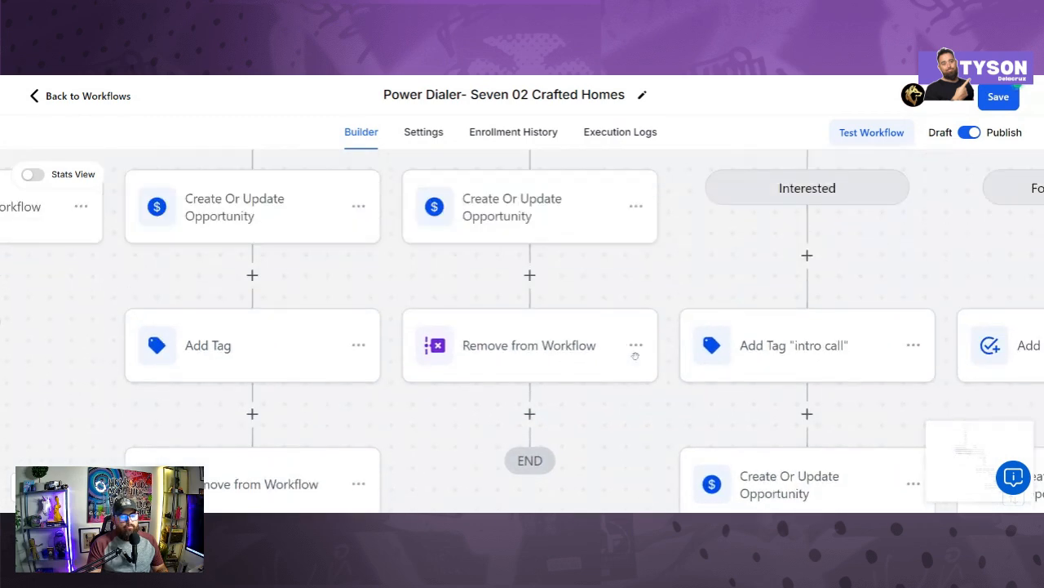
scroll(688, 310, up, 3)
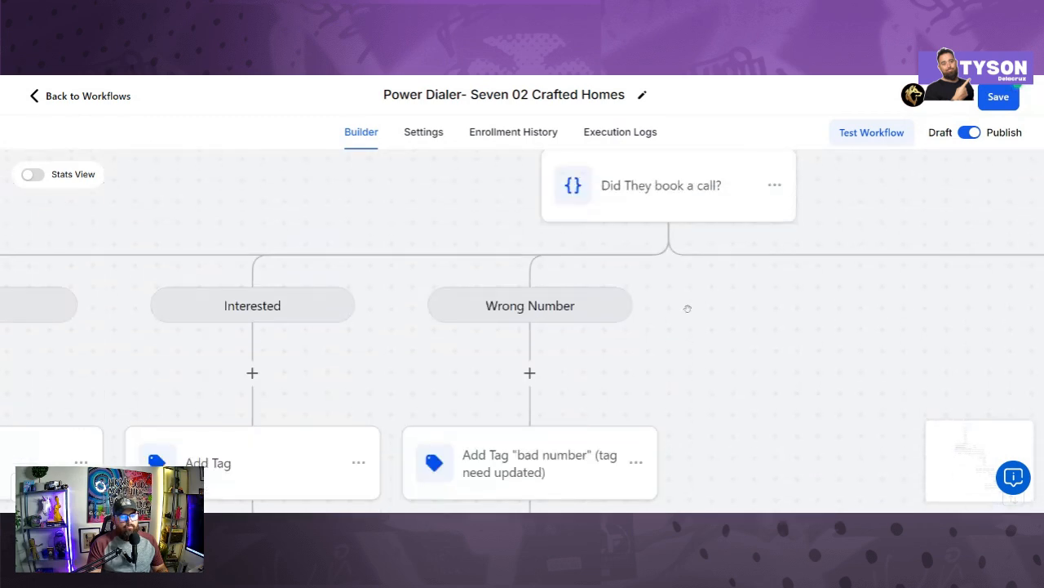
drag(705, 290, 493, 284)
drag(604, 275, 480, 192)
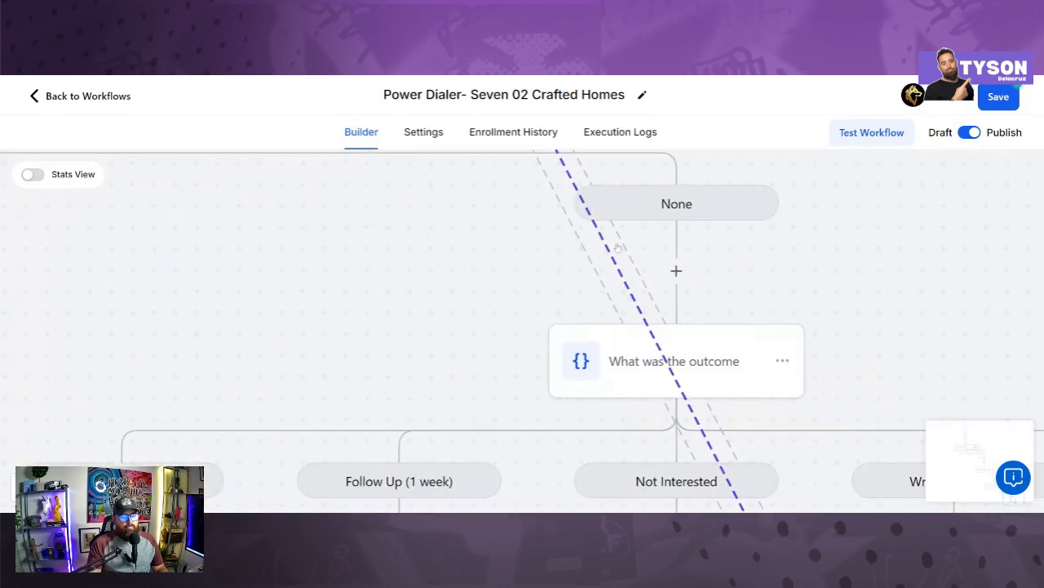
drag(505, 294, 529, 217)
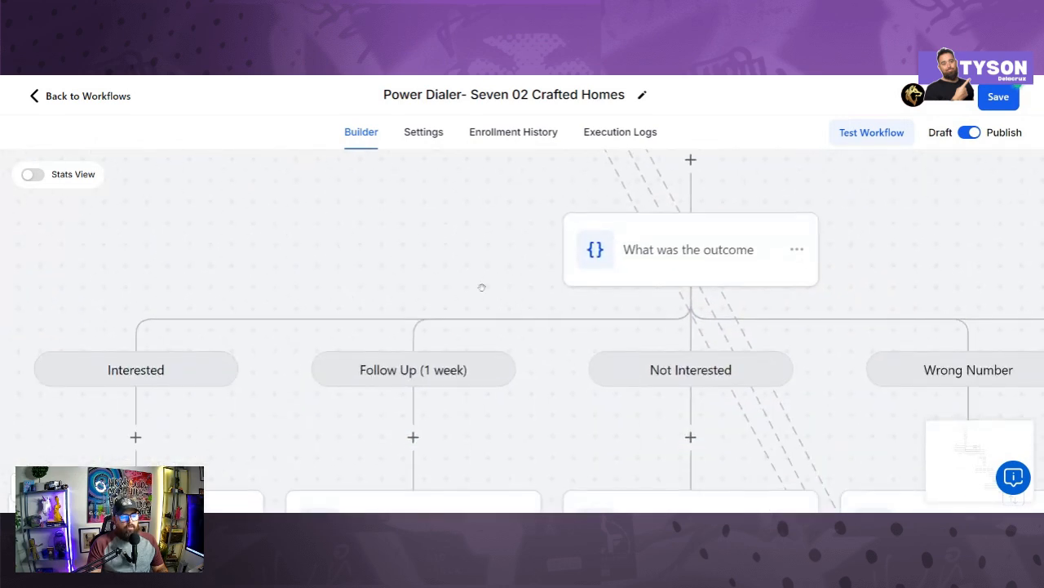
drag(481, 287, 536, 226)
drag(294, 278, 377, 217)
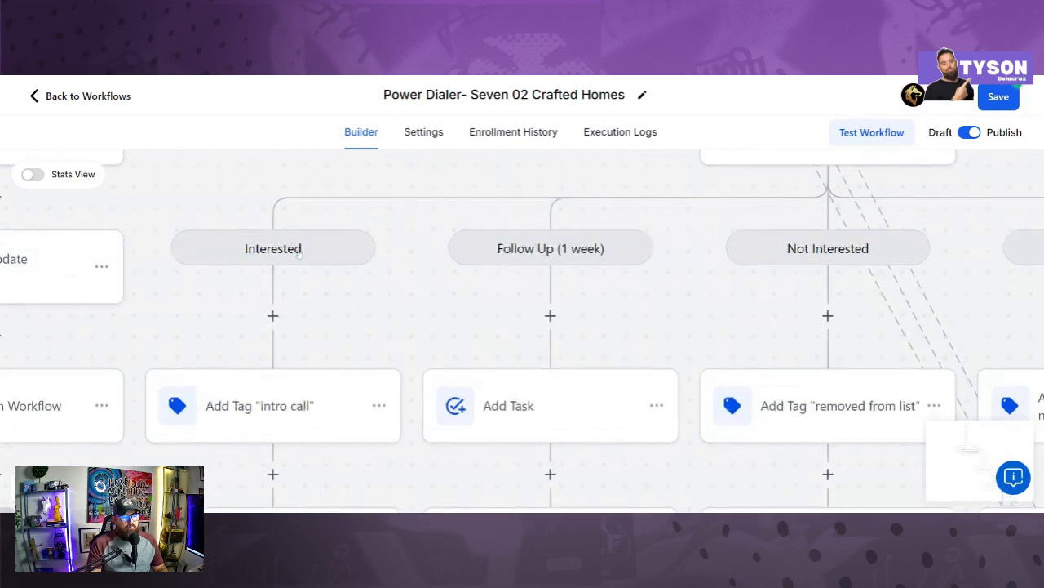
drag(660, 264, 618, 381)
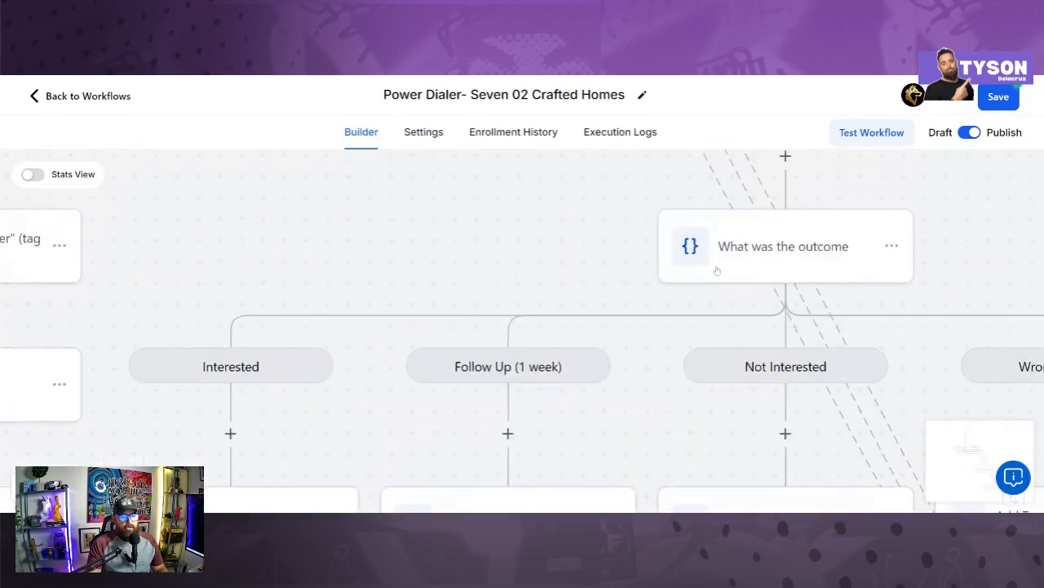
drag(647, 327, 655, 229)
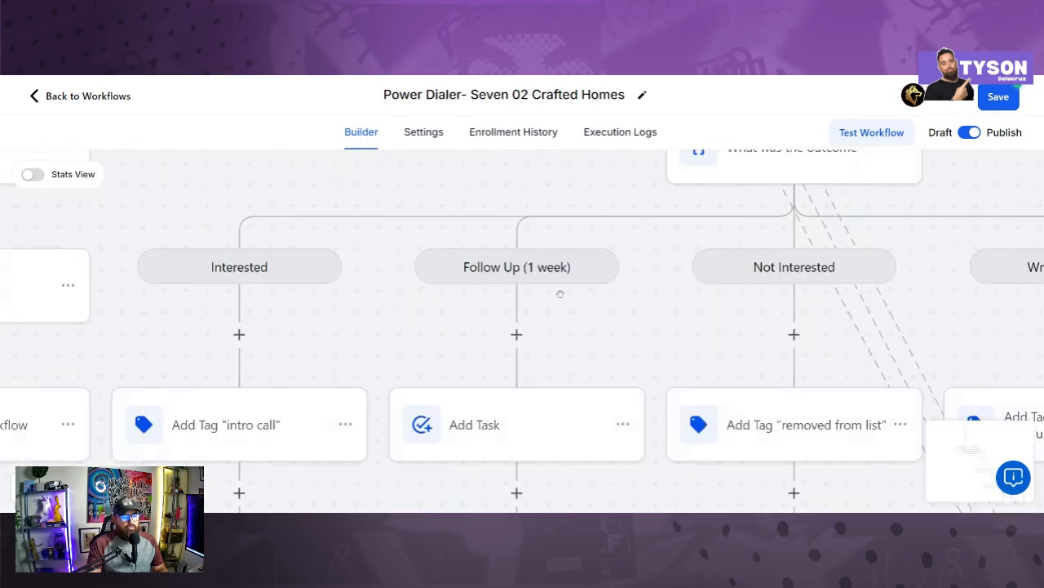
drag(645, 350, 465, 364)
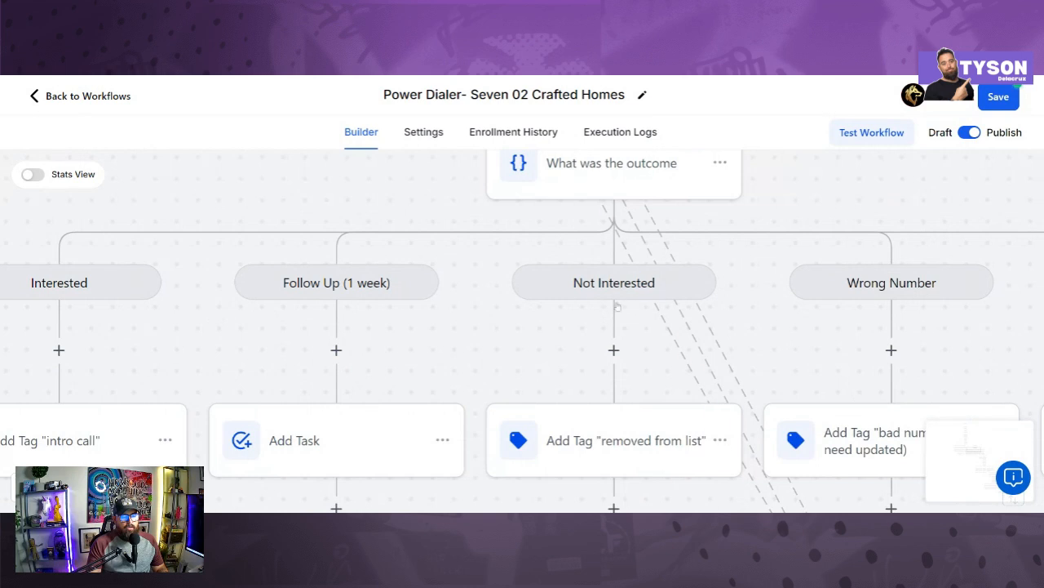
drag(815, 371, 783, 220)
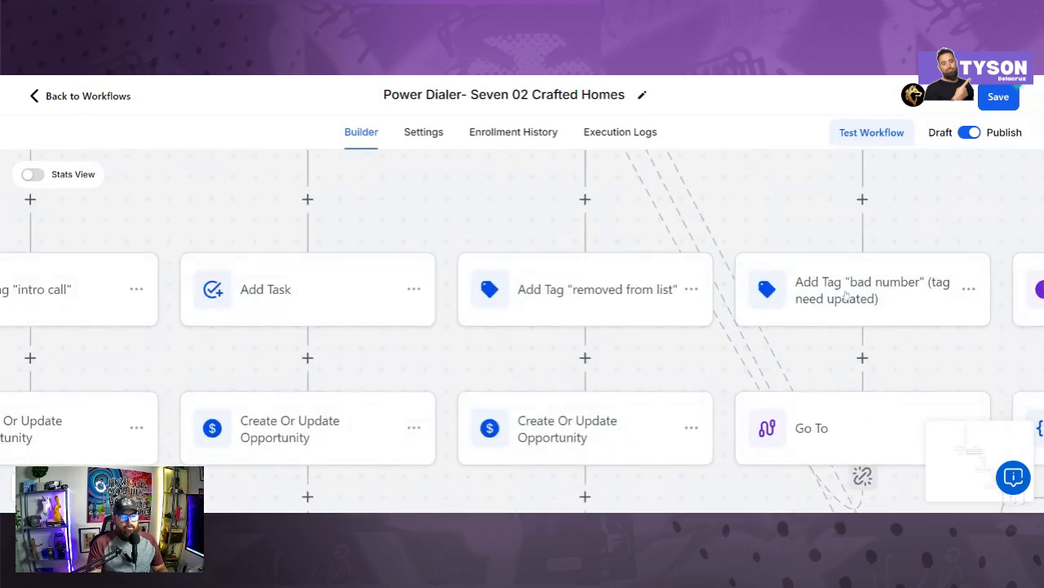
drag(331, 287, 479, 271)
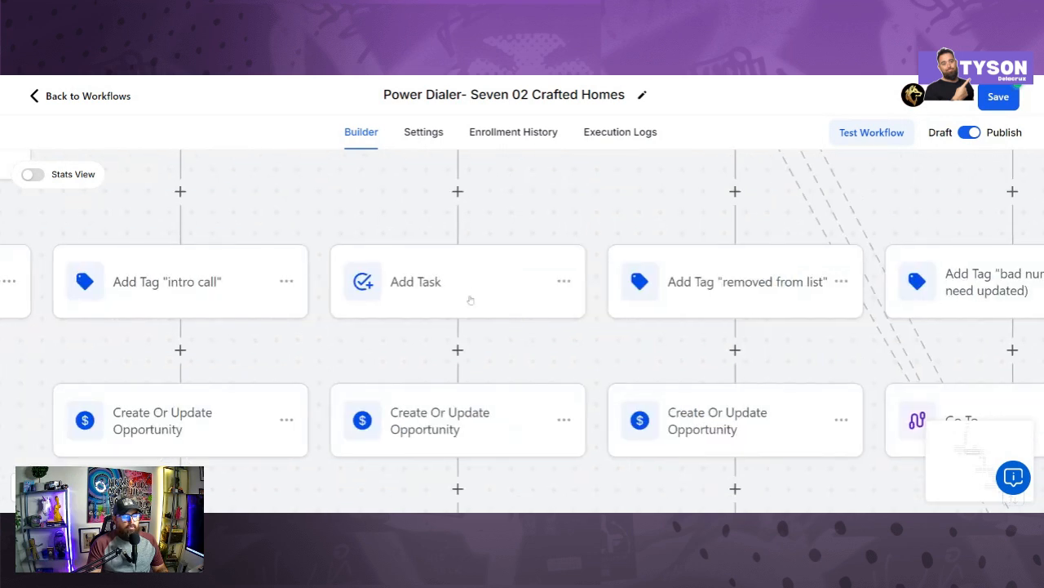
Step: Review and save the Follow Up Add Task step titled 'Call back lead {{contact.name}}'
click(468, 299)
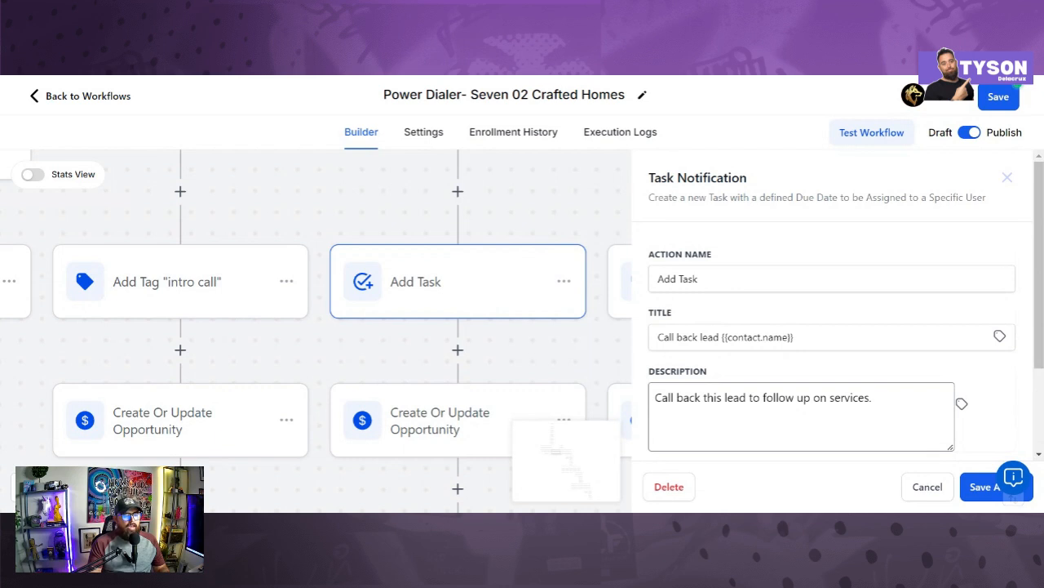
scroll(481, 268, up, 3)
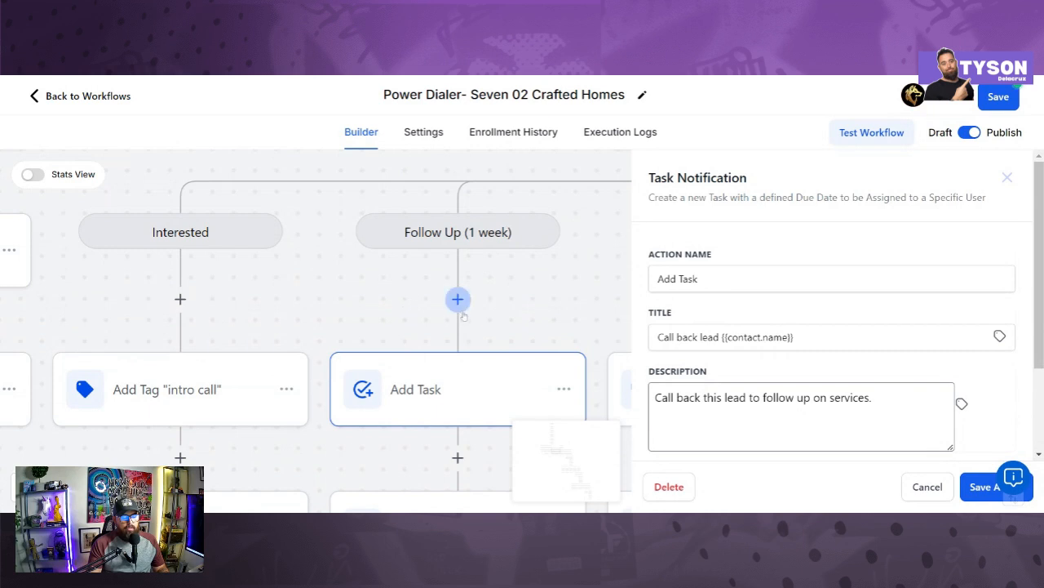
scroll(459, 312, down, 2)
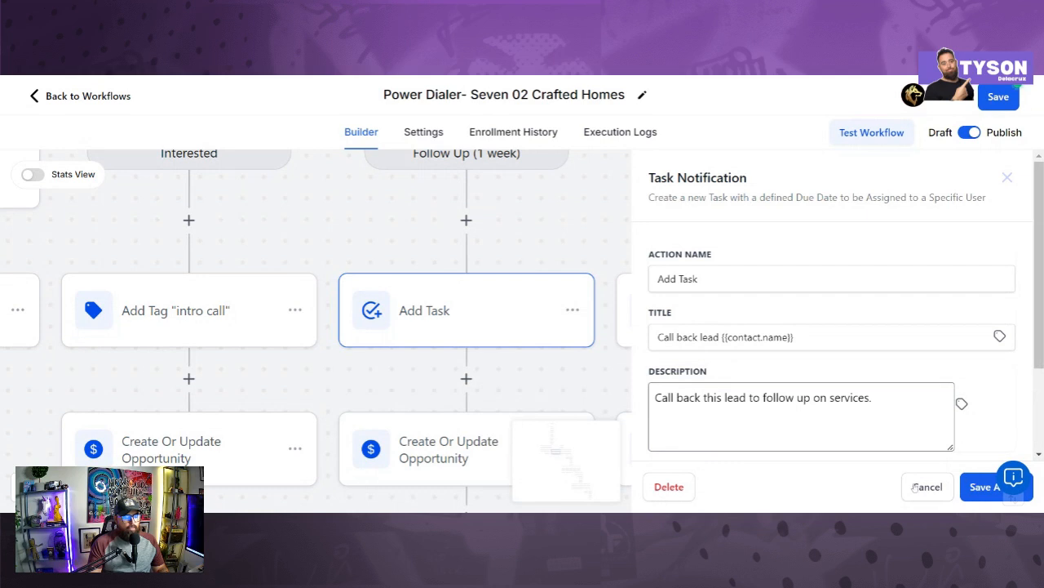
click(976, 484)
Step: Confirm and save the Interested branch's opportunity step with stage Interested
drag(363, 379, 471, 303)
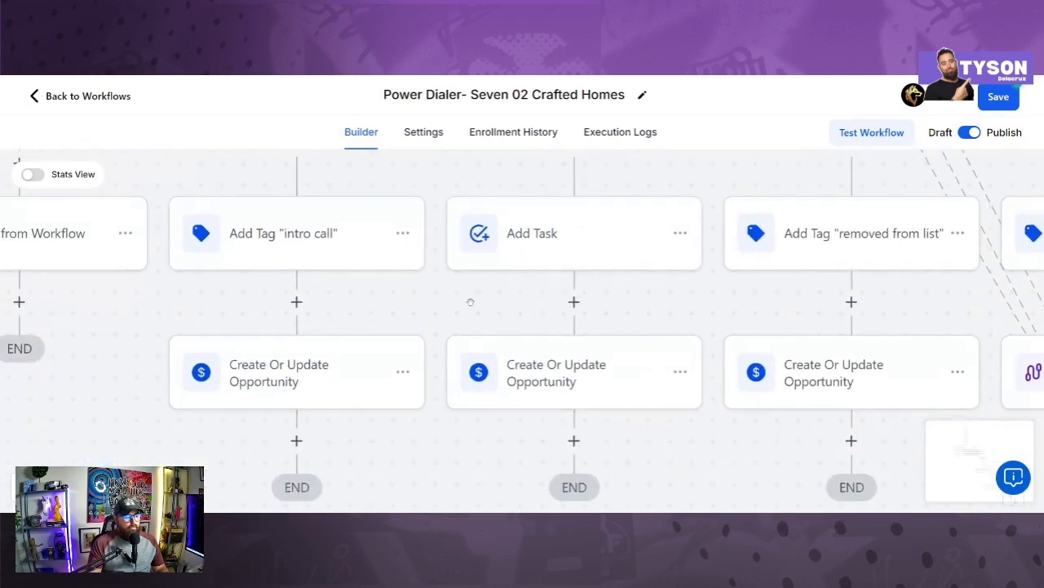
click(337, 386)
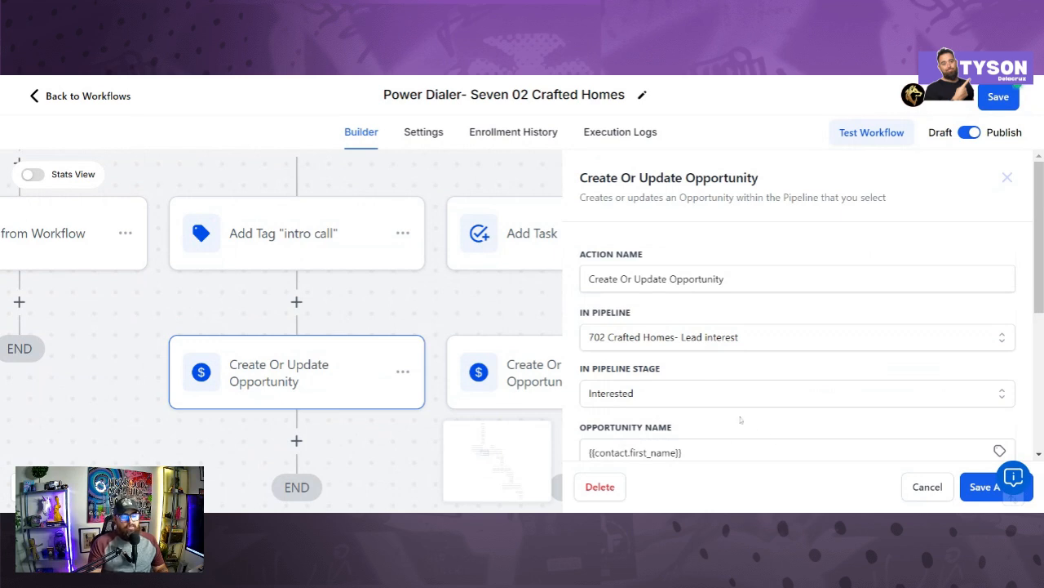
scroll(798, 306, down, 2)
click(978, 497)
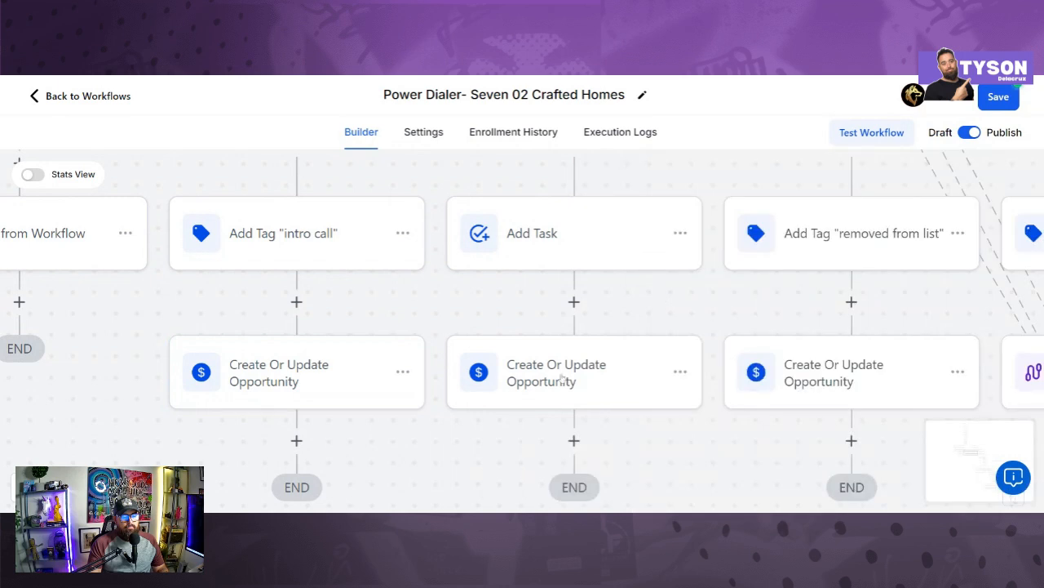
Step: Confirm and save the Follow Up opportunity step: 702 Crafted Homes- Lead interest, stage Follow up (1week)
click(611, 371)
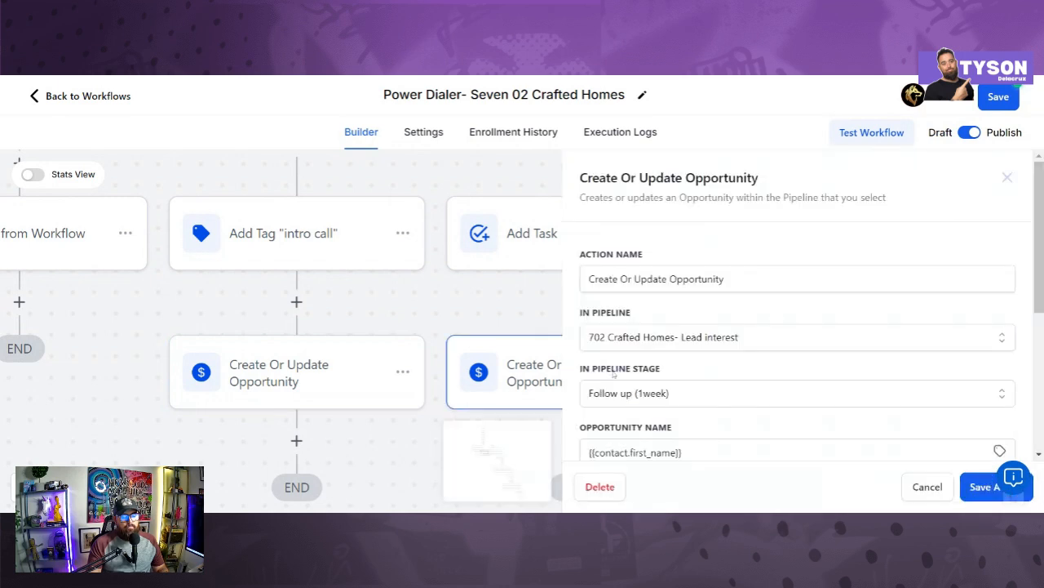
drag(531, 307, 426, 262)
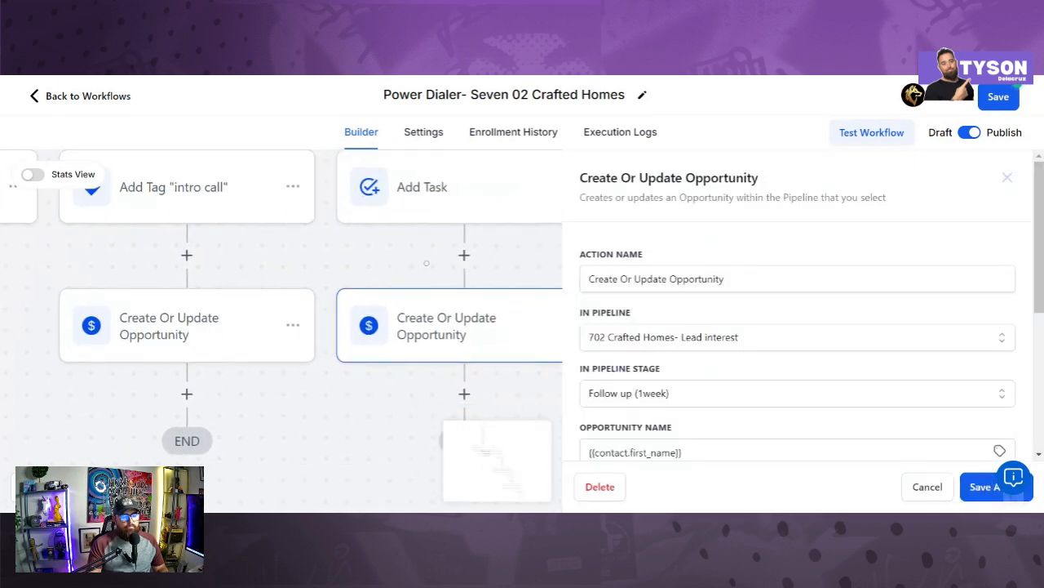
drag(713, 430, 703, 387)
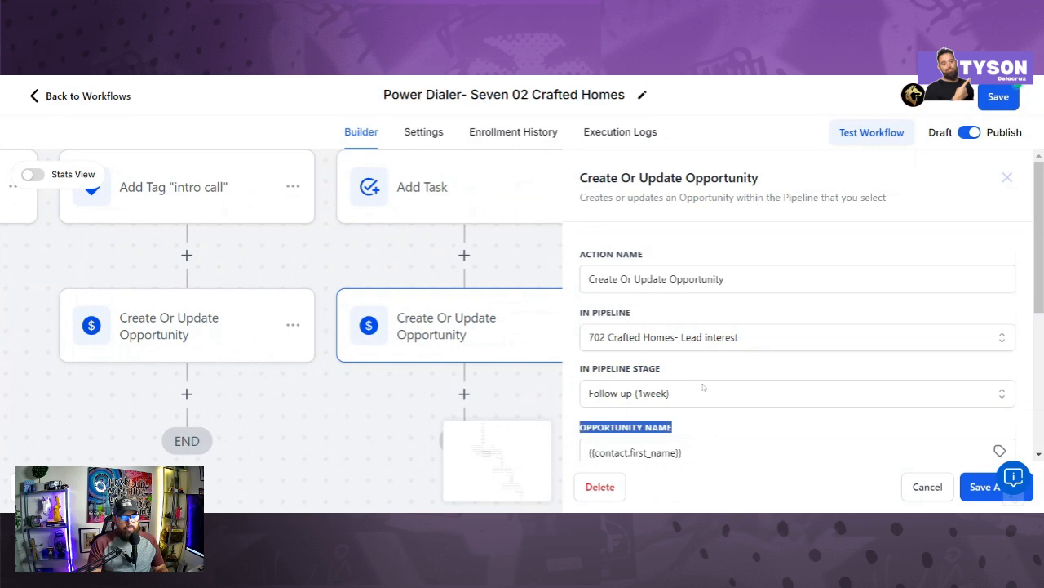
click(714, 416)
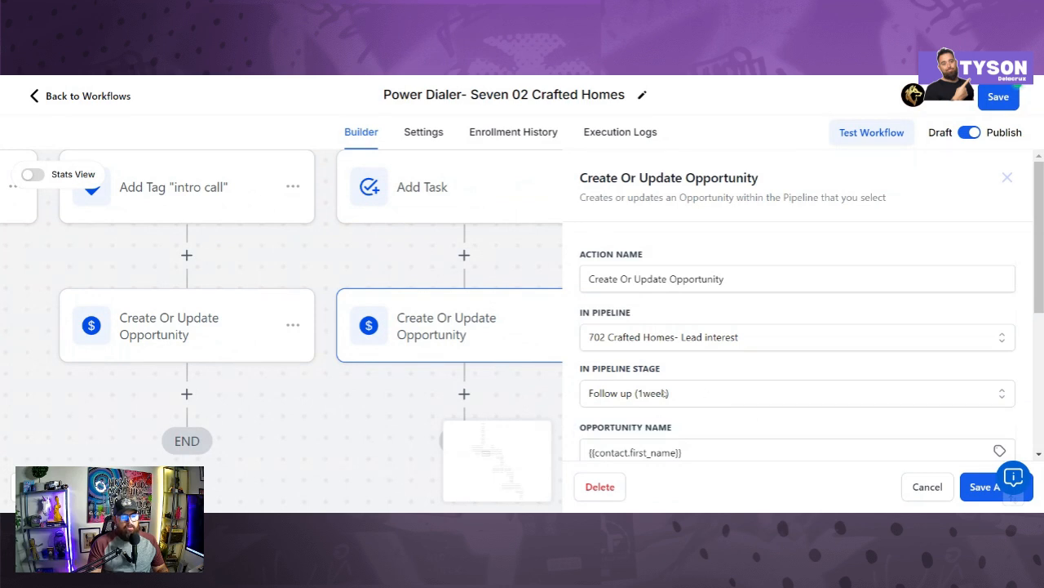
scroll(671, 409, down, 1)
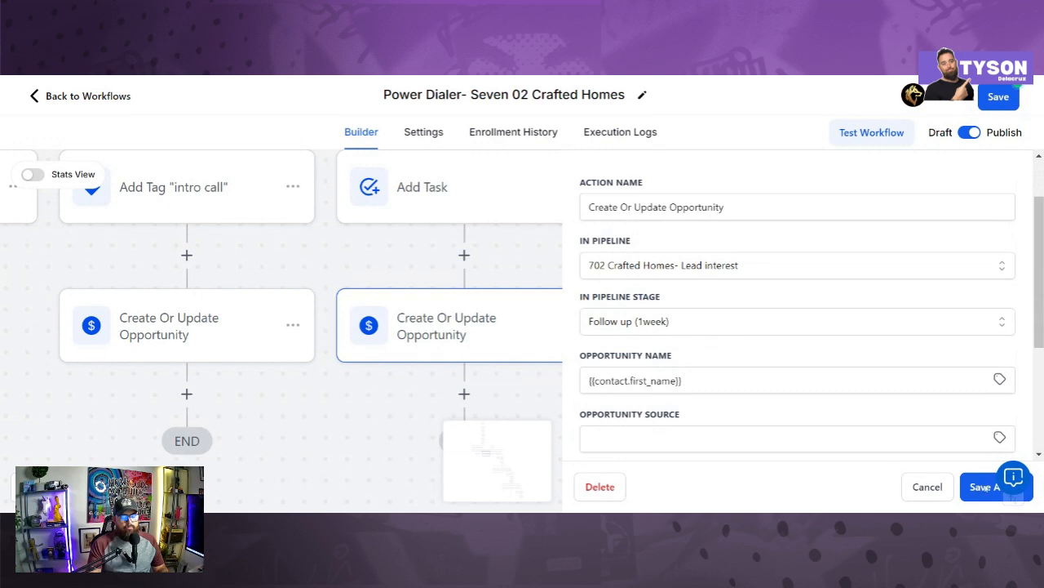
click(971, 487)
scroll(592, 389, down, 2)
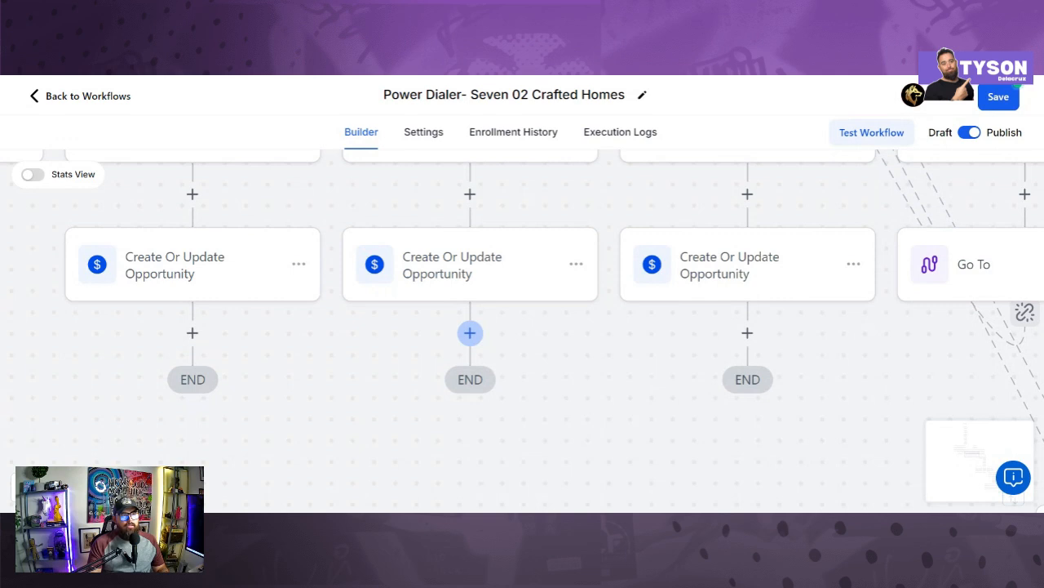
drag(622, 346, 437, 444)
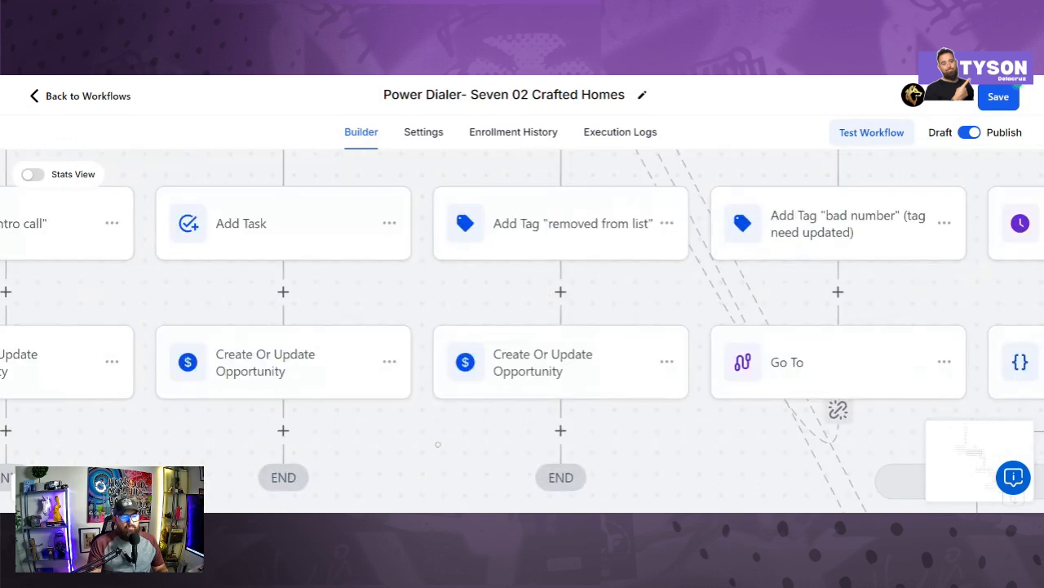
drag(677, 435, 460, 433)
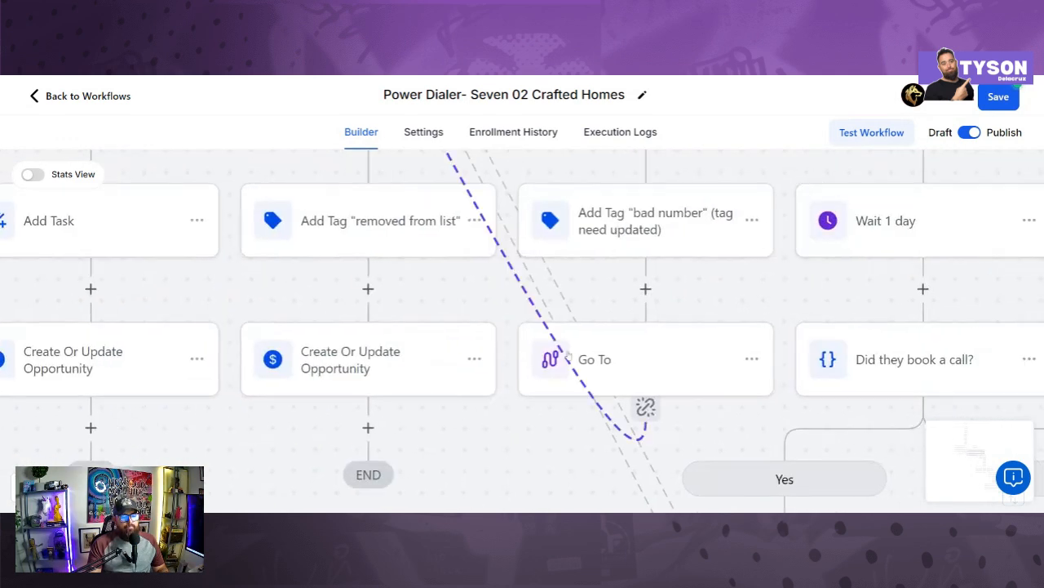
click(646, 409)
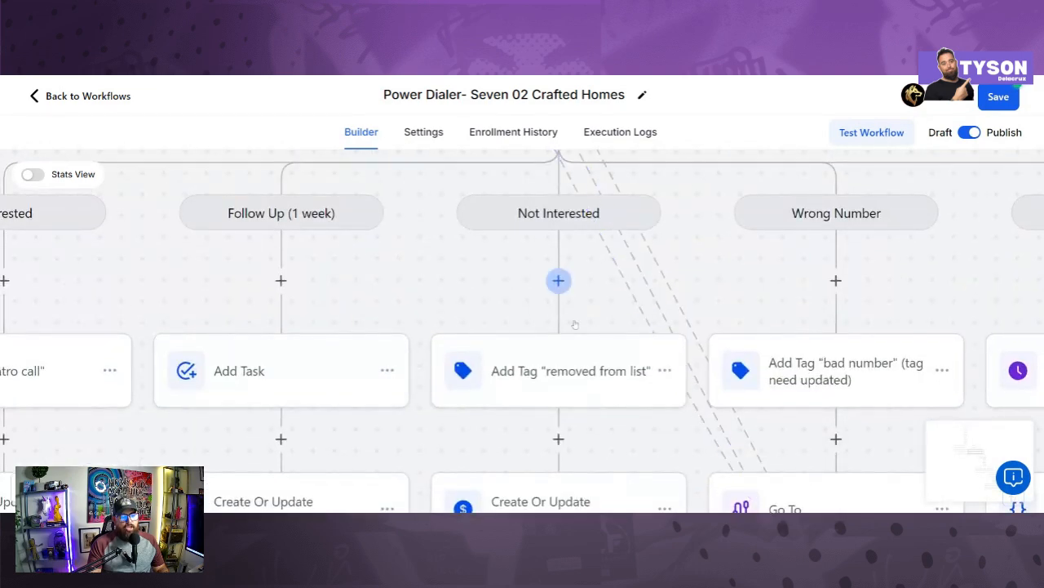
drag(512, 281, 568, 443)
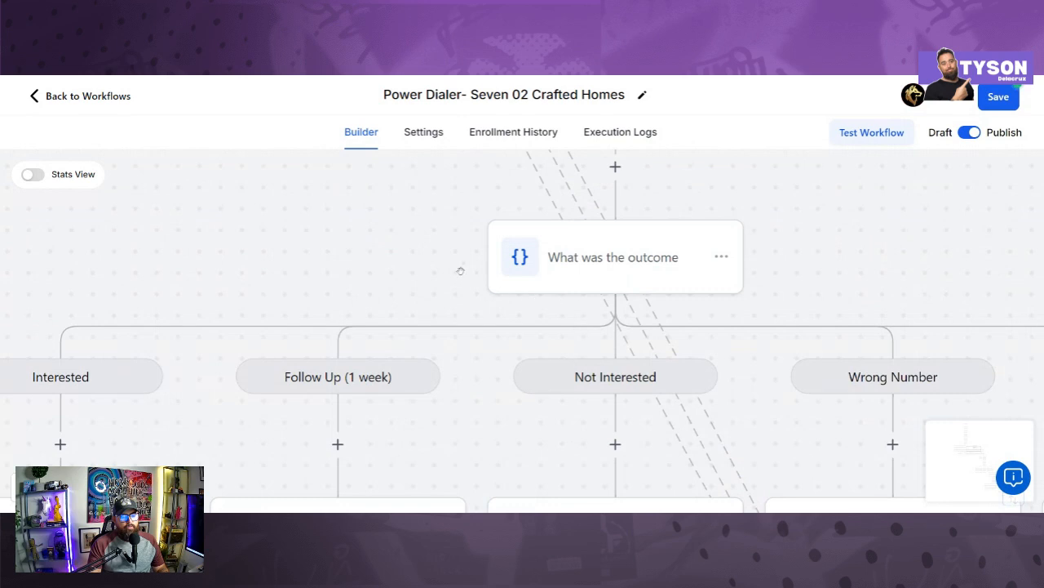
drag(467, 280, 528, 485)
drag(441, 316, 503, 413)
drag(443, 217, 490, 377)
drag(448, 249, 517, 420)
drag(469, 358, 518, 470)
drag(472, 359, 513, 438)
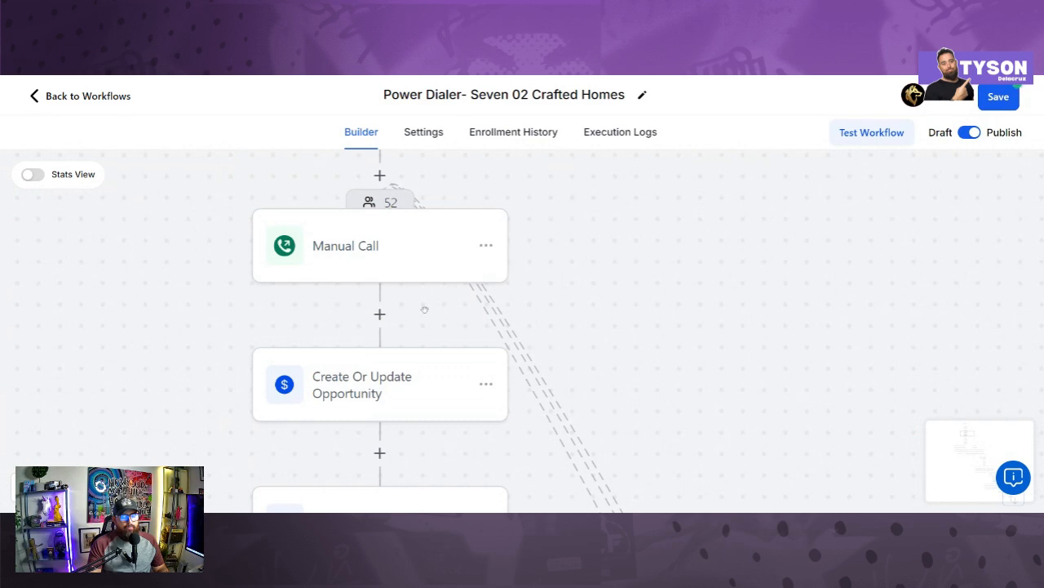
drag(725, 396, 618, 310)
drag(622, 392, 588, 254)
drag(682, 444, 575, 121)
drag(774, 367, 541, 155)
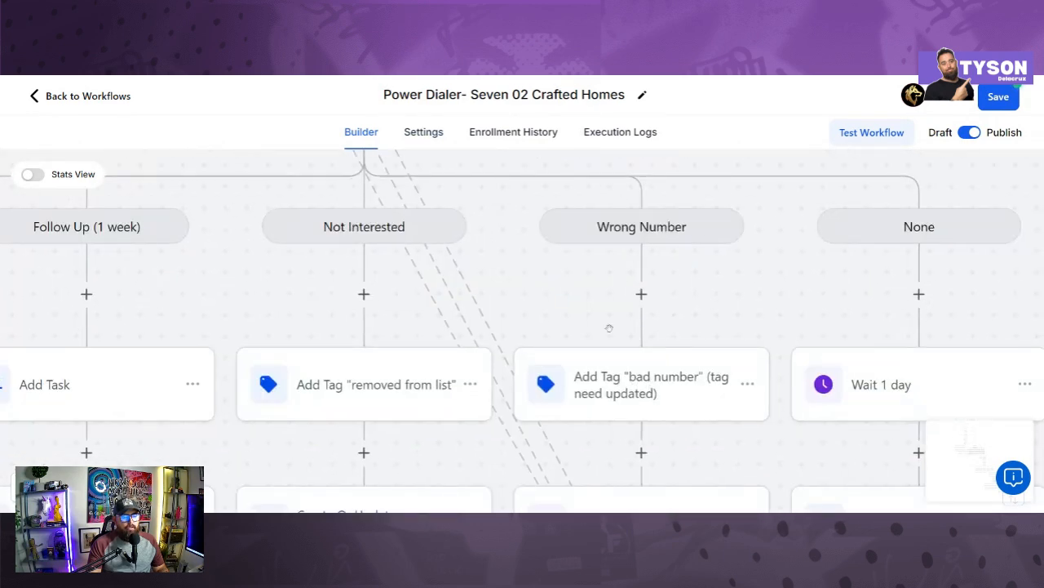
drag(609, 328, 466, 169)
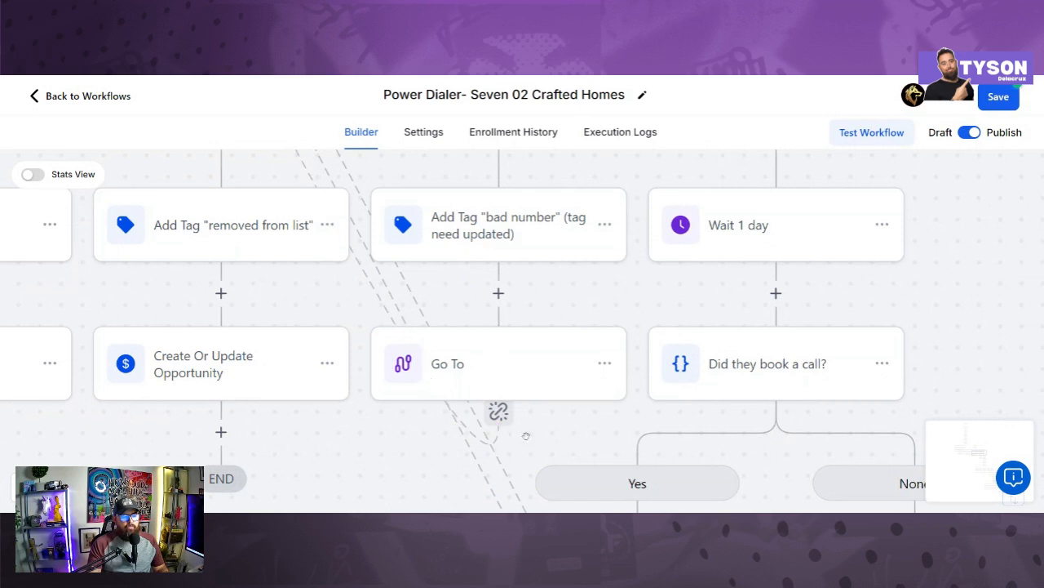
drag(619, 311, 496, 439)
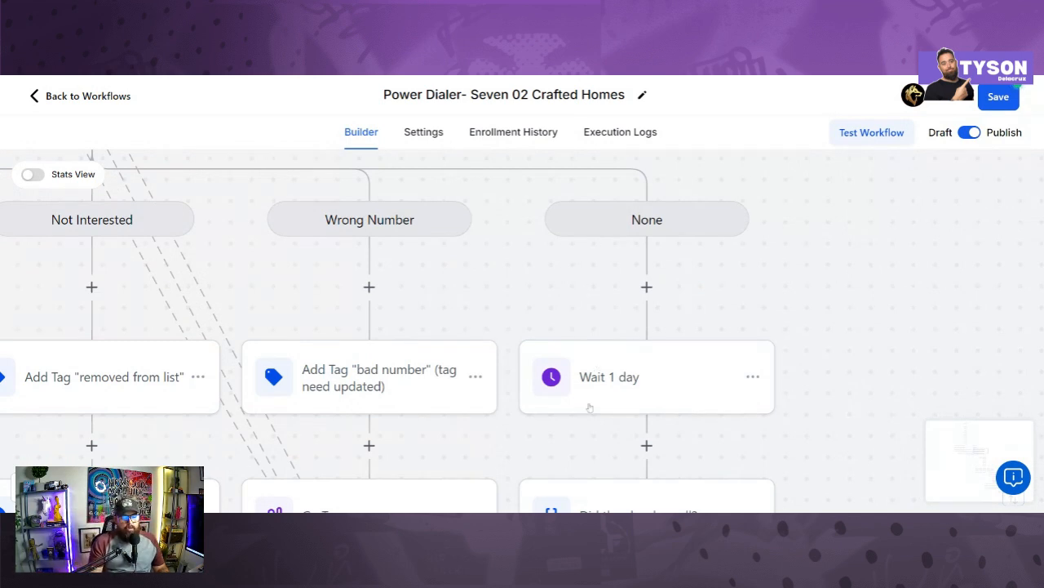
drag(576, 463, 572, 237)
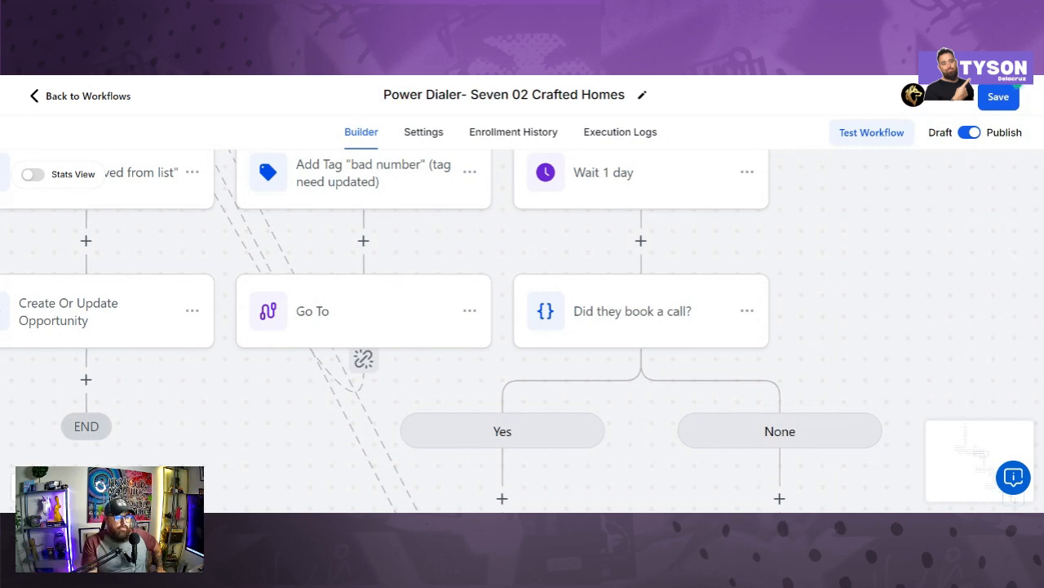
Step: Scroll to the None branch of Did they book a call? and re-save its Manual Call step
scroll(825, 297, down, 3)
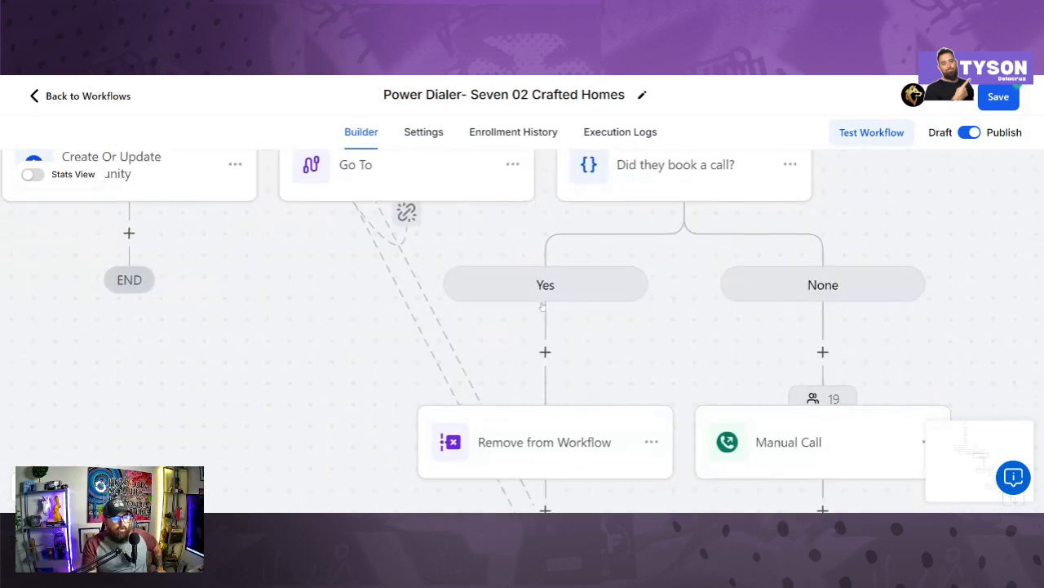
scroll(736, 368, down, 2)
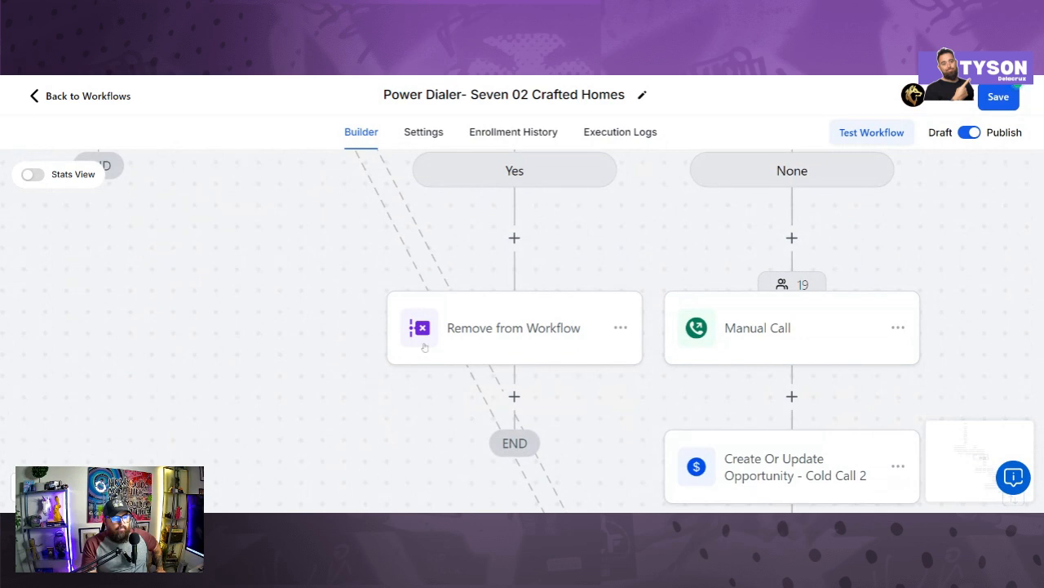
scroll(552, 367, right, 3)
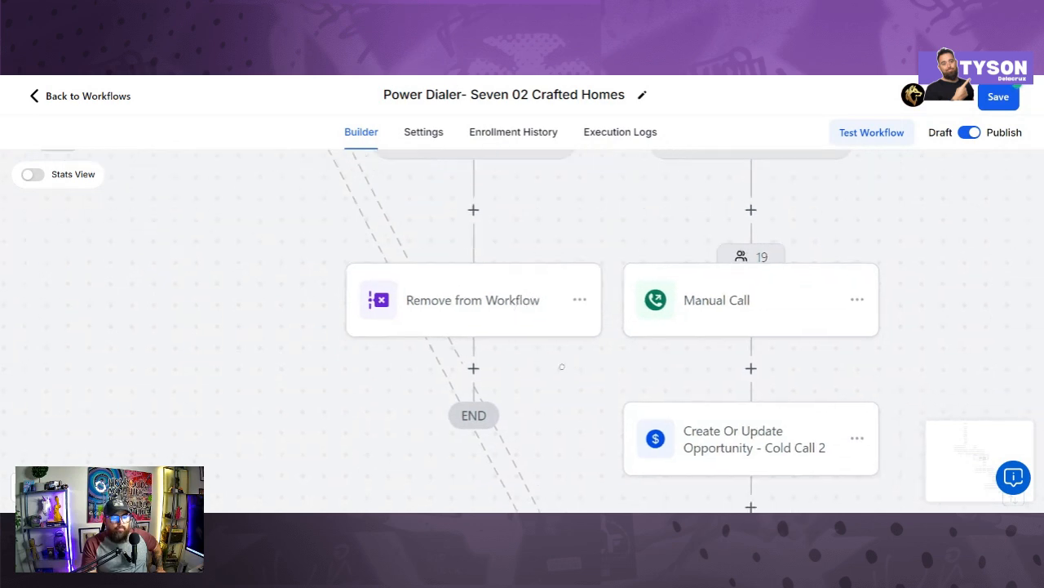
scroll(582, 359, up, 2)
scroll(602, 278, up, 2)
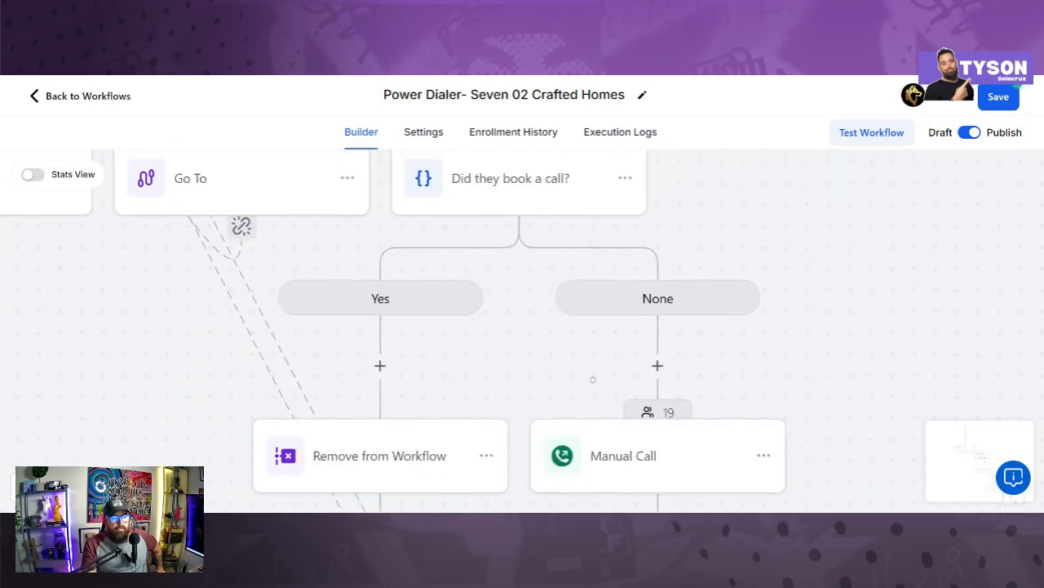
scroll(602, 288, down, 2)
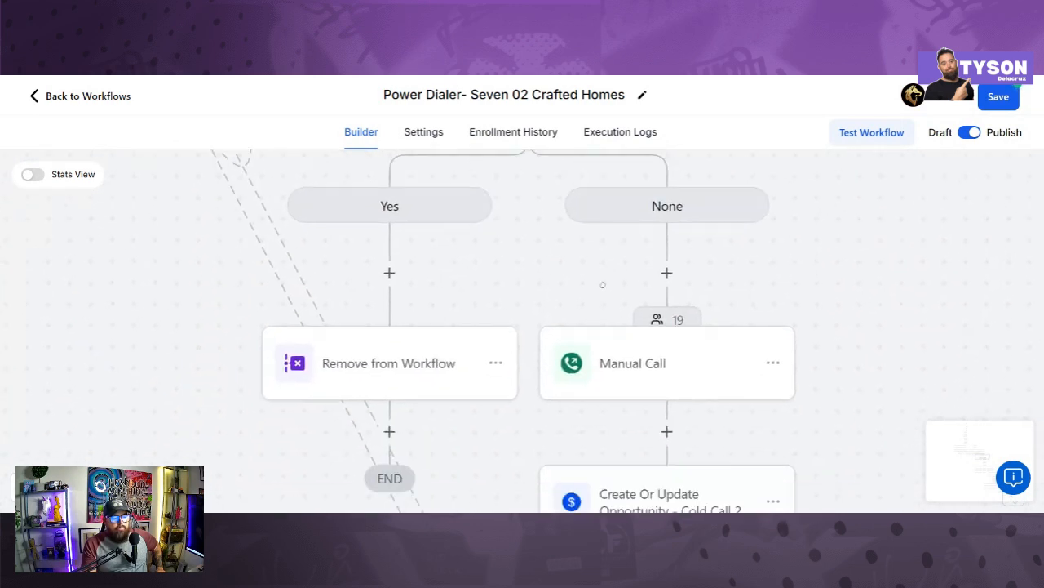
click(634, 359)
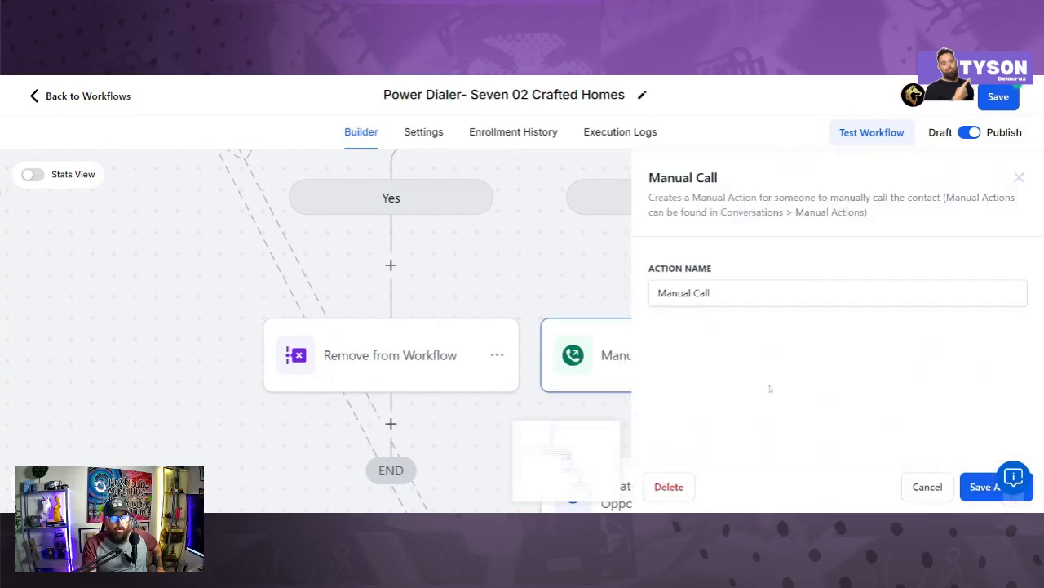
click(973, 488)
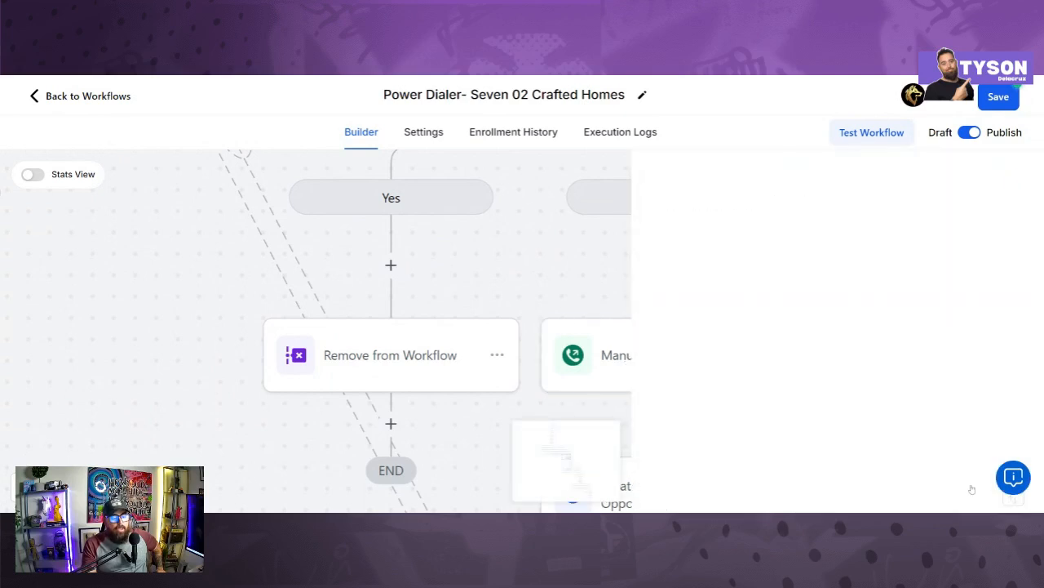
scroll(604, 342, down, 4)
scroll(605, 286, down, 2)
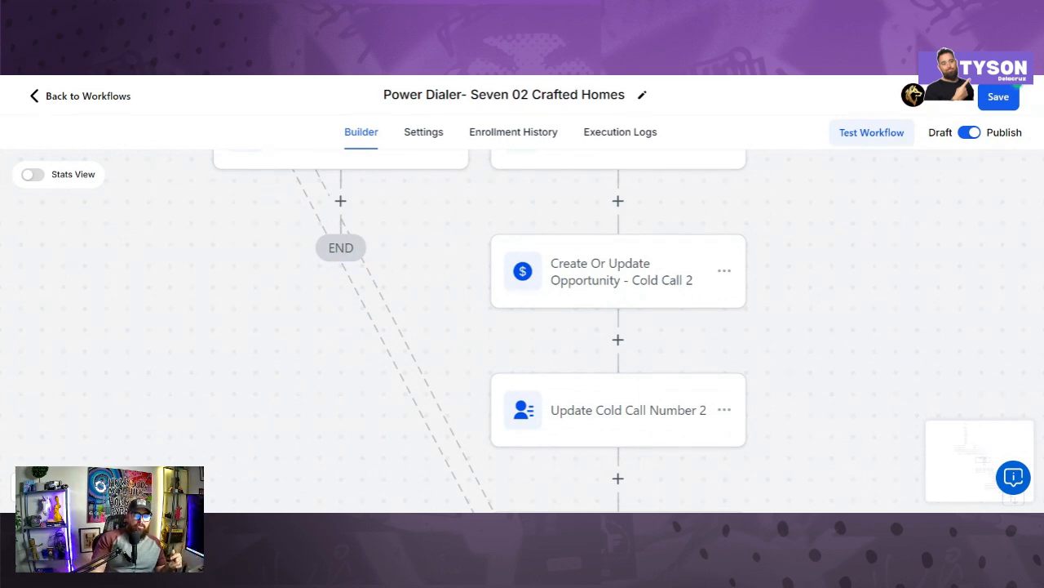
Step: Review and save the Cold Call 2 opportunity step: pipeline 702 Crafted Homes- Cold Call, stage Call 2
click(620, 267)
scroll(726, 413, down, 3)
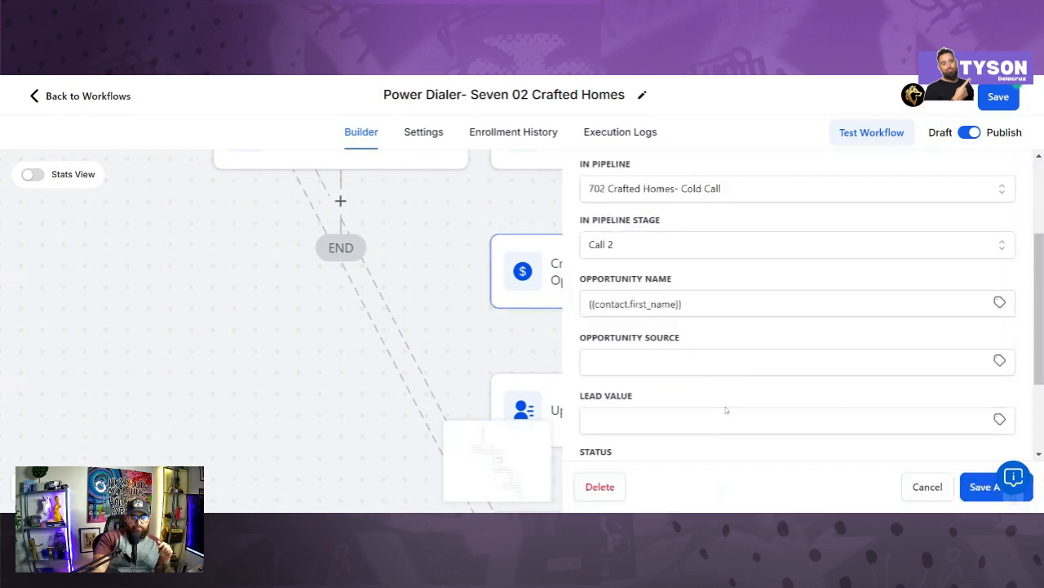
scroll(702, 359, up, 1)
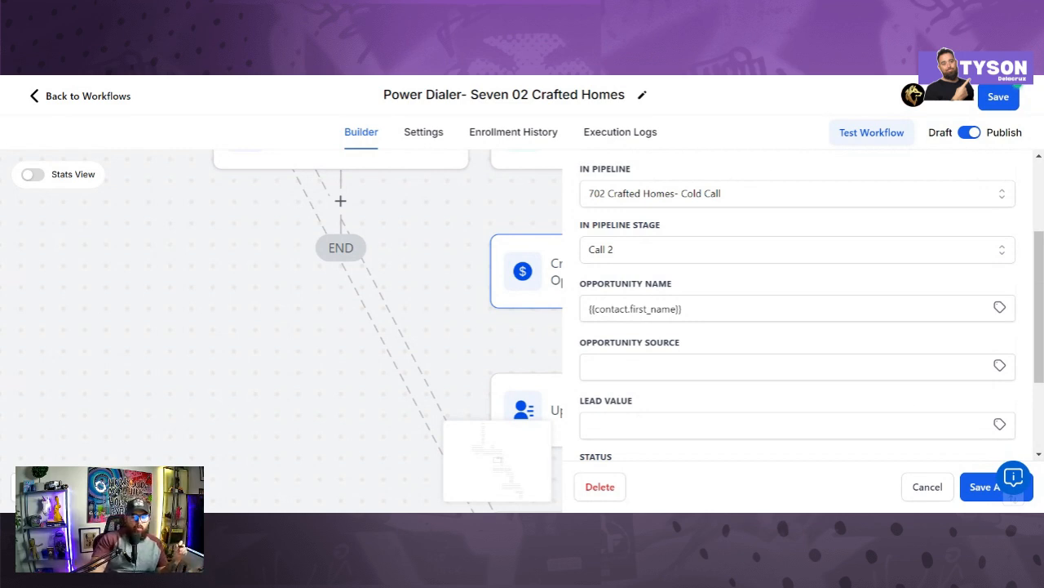
click(984, 487)
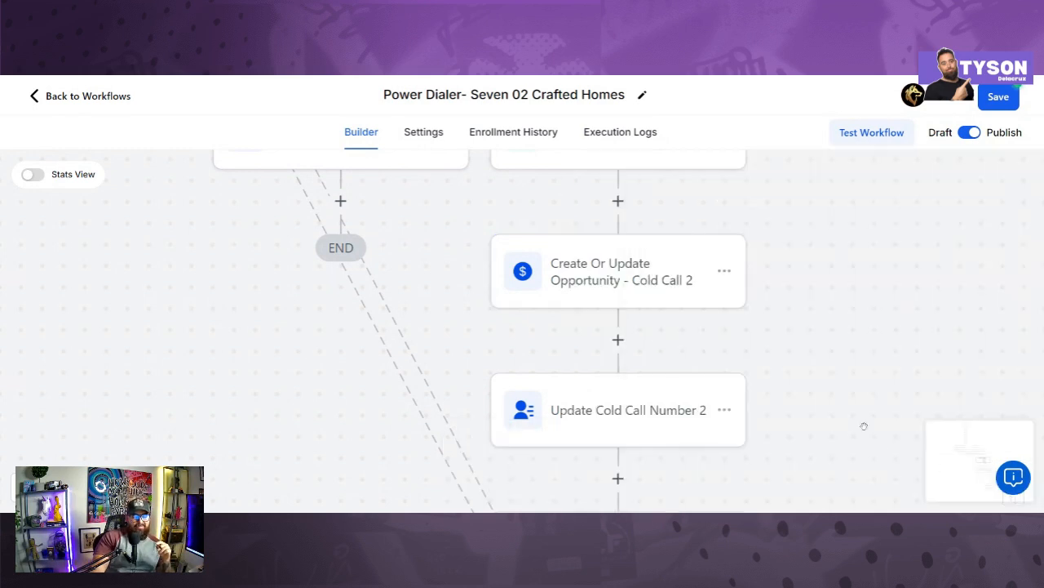
drag(824, 367, 804, 262)
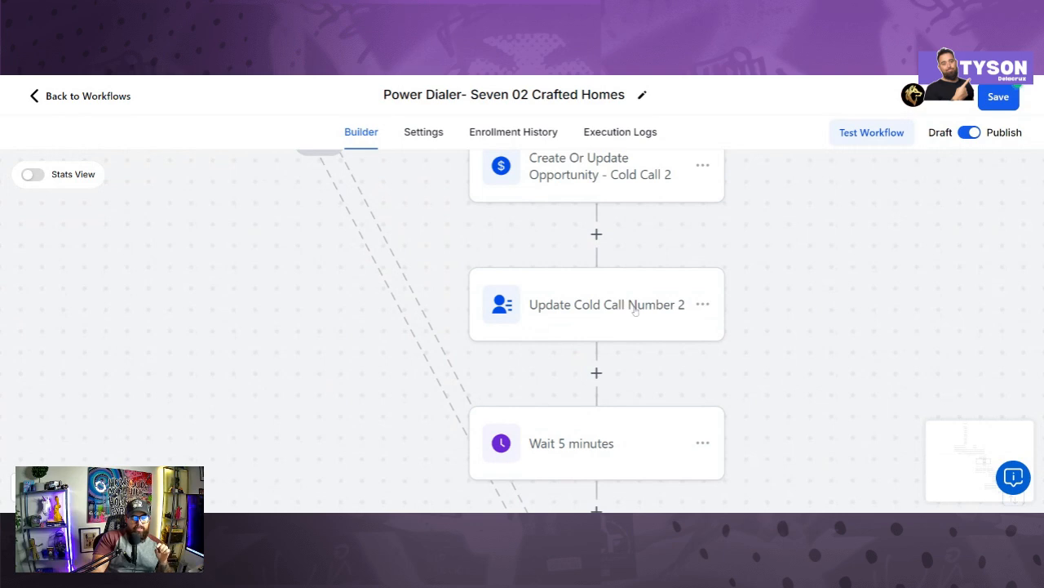
Step: Check and save the Update Contact Field settings setting Number of Cold Calls Made to Cold Call 2
click(635, 311)
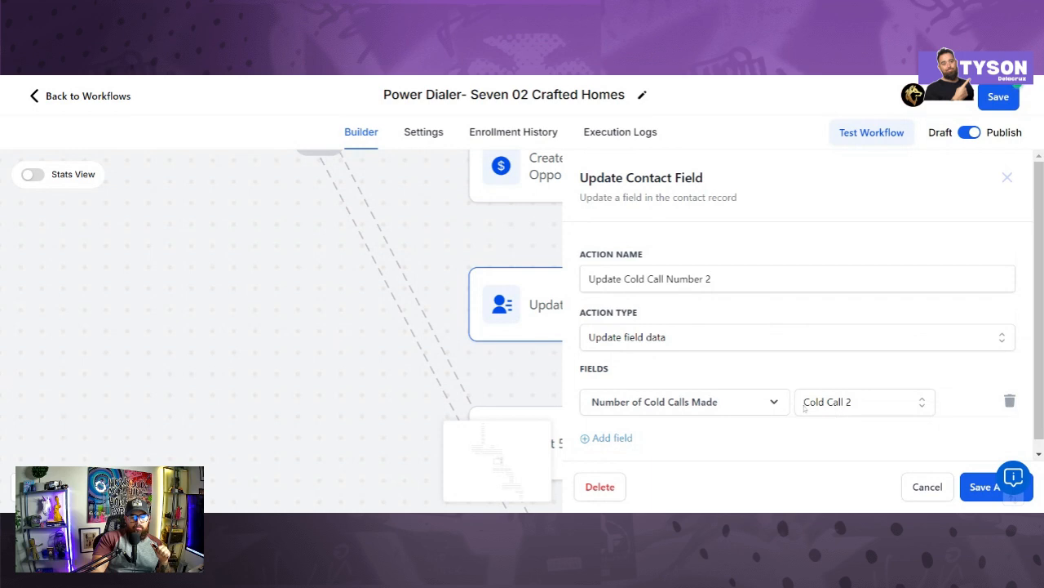
click(976, 496)
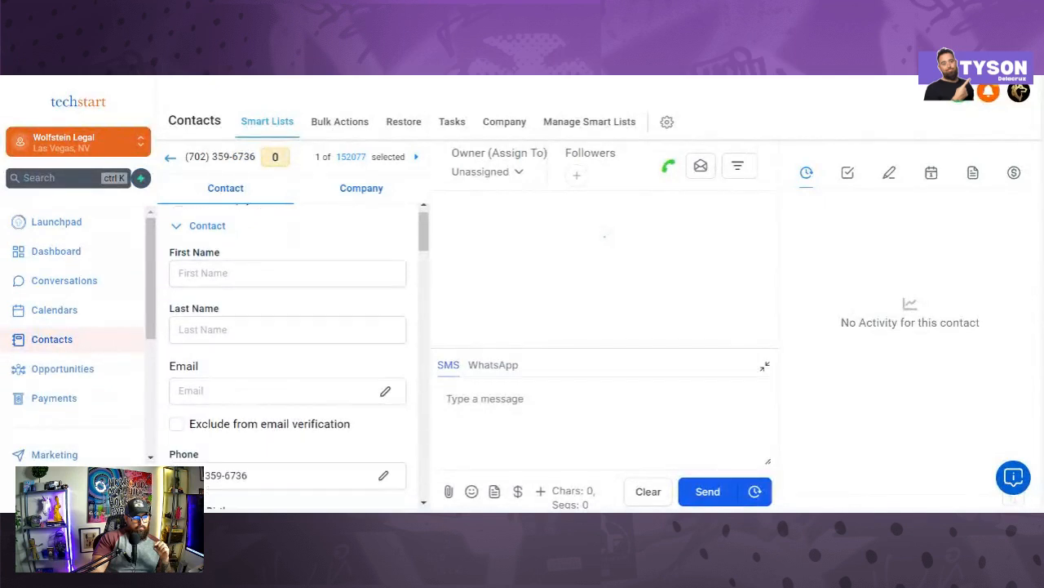
Step: Inspect the contact's Cold Call dropdowns (Cold Call 1–4 options), then view the Company tab
scroll(288, 375, down, 10)
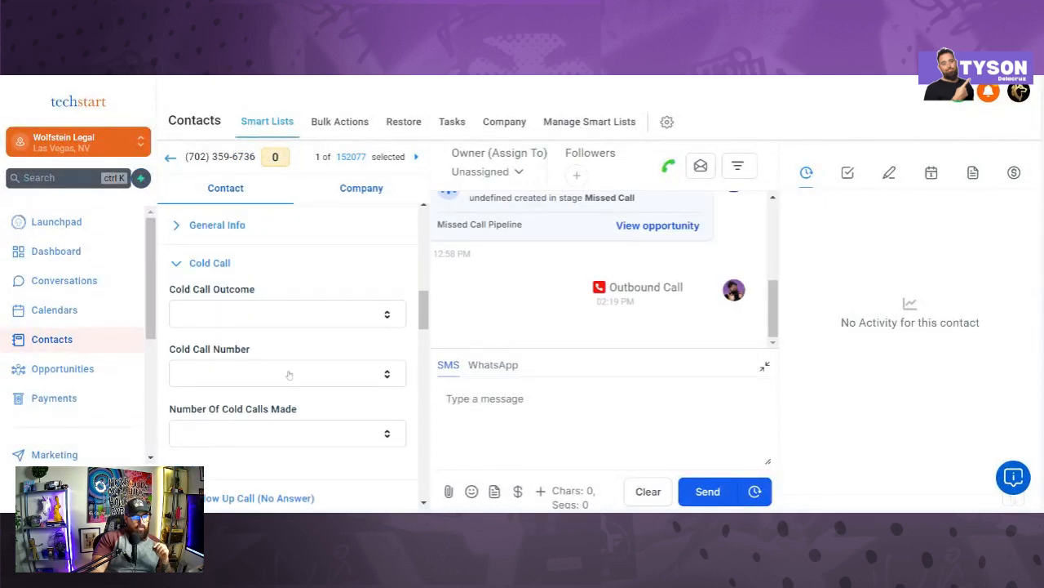
click(288, 374)
click(291, 374)
click(305, 424)
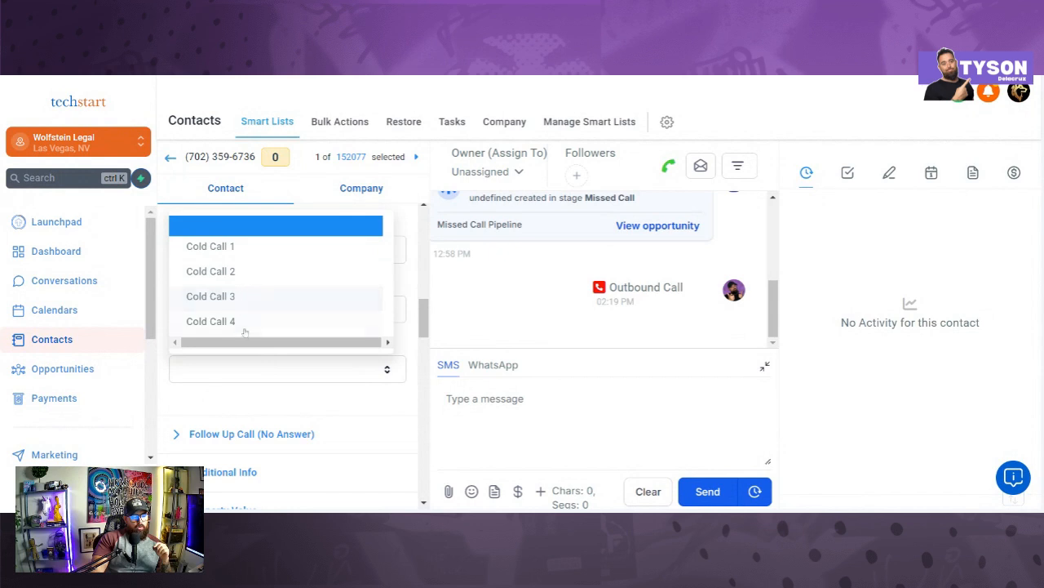
click(323, 195)
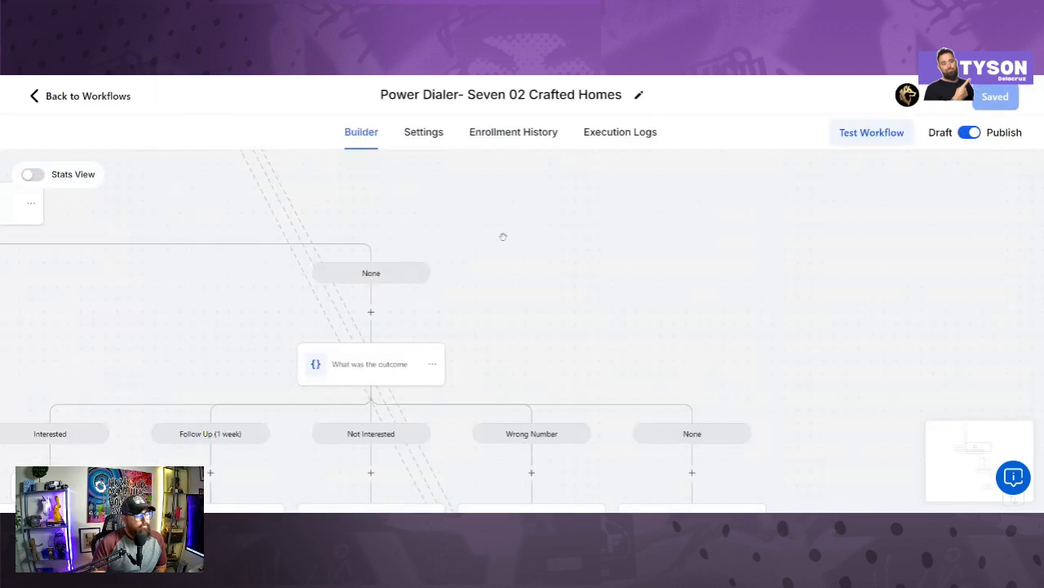
drag(601, 234, 522, 140)
drag(576, 264, 722, 211)
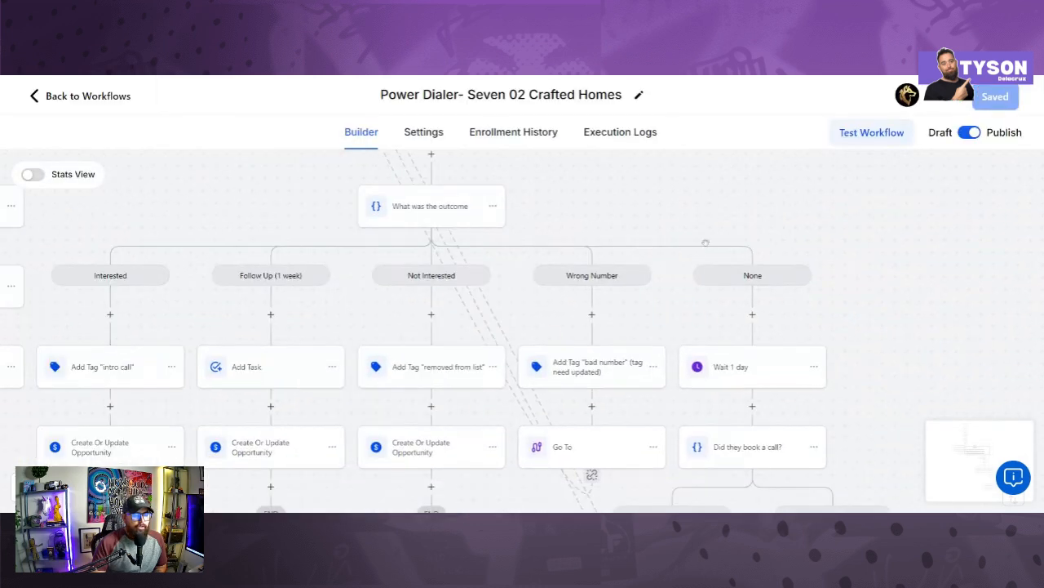
drag(308, 225, 409, 206)
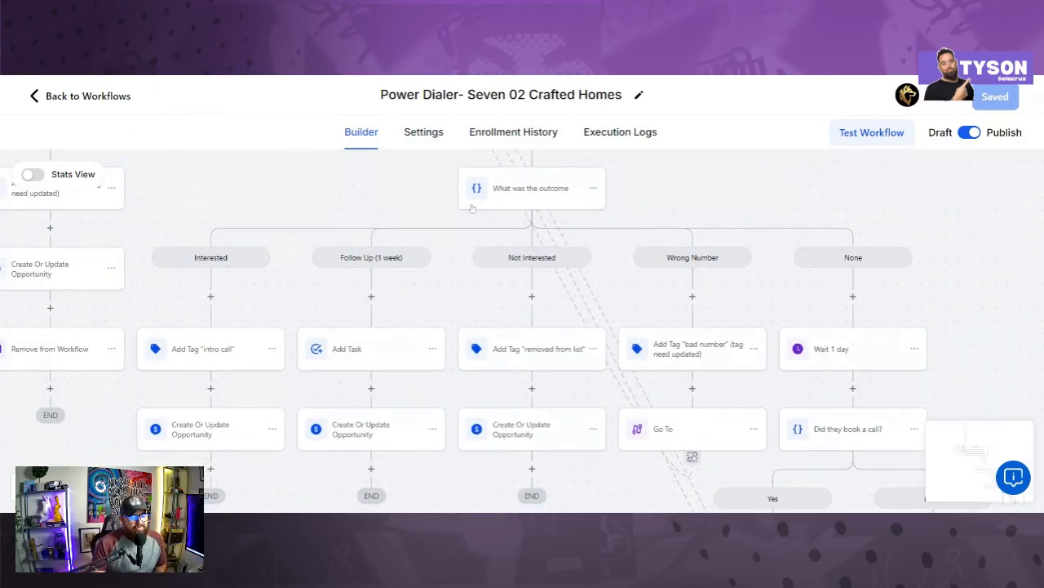
drag(395, 201, 519, 337)
drag(362, 285, 576, 274)
scroll(589, 280, up, 5)
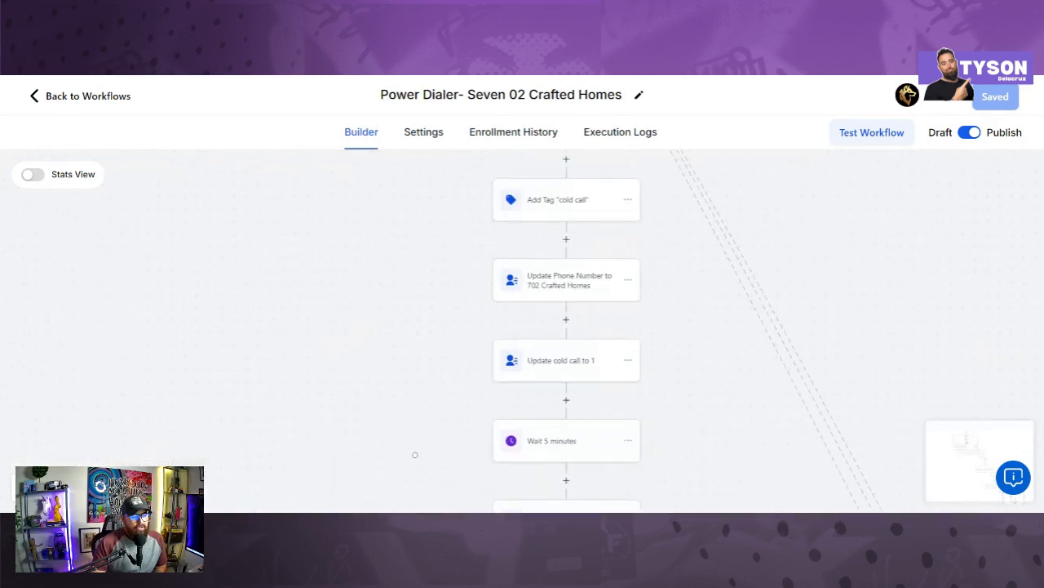
scroll(443, 408, down, 5)
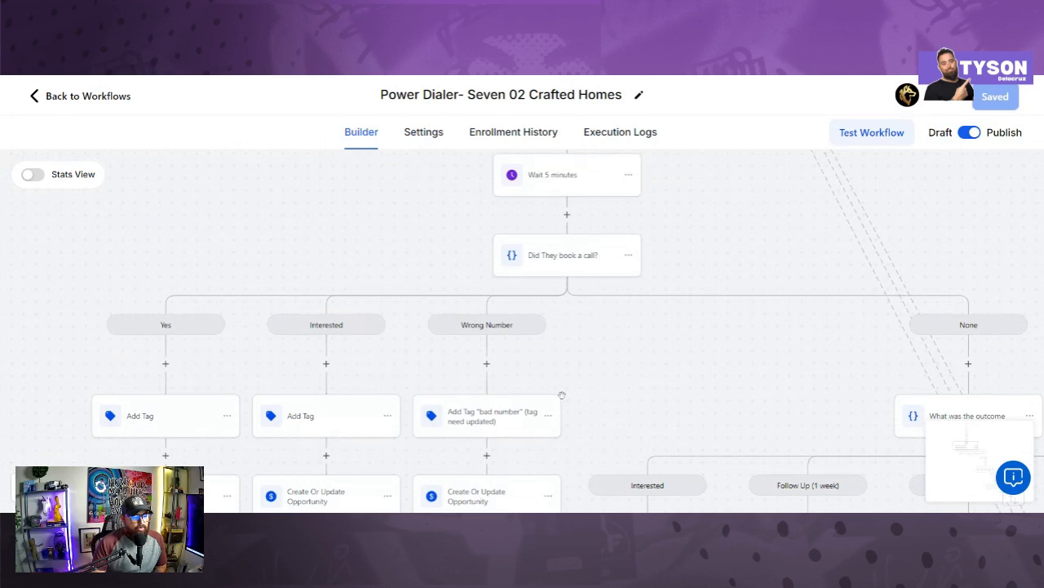
drag(710, 315, 422, 295)
drag(559, 284, 367, 221)
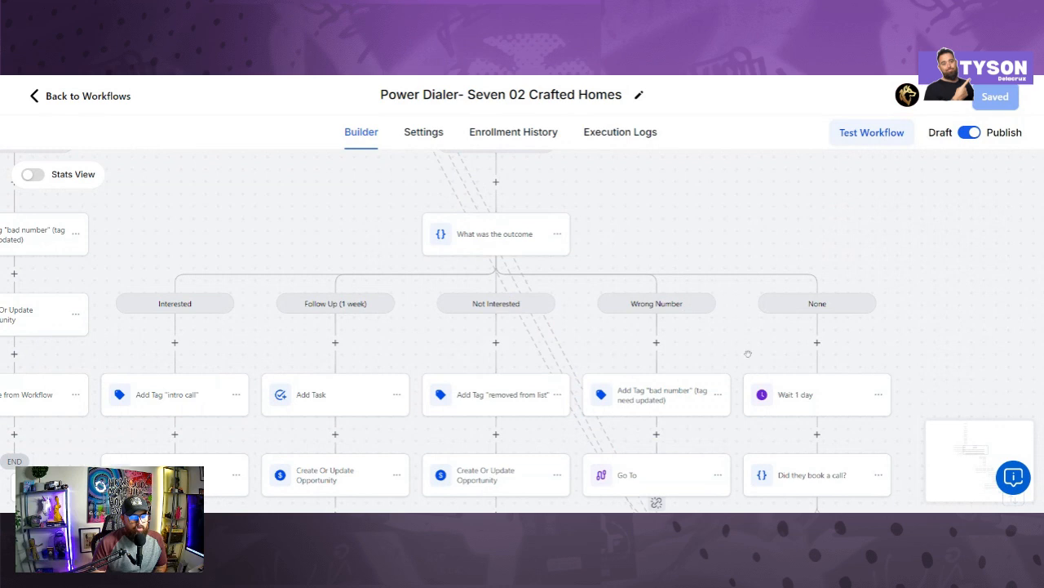
scroll(747, 353, down, 2)
scroll(738, 455, right, 1)
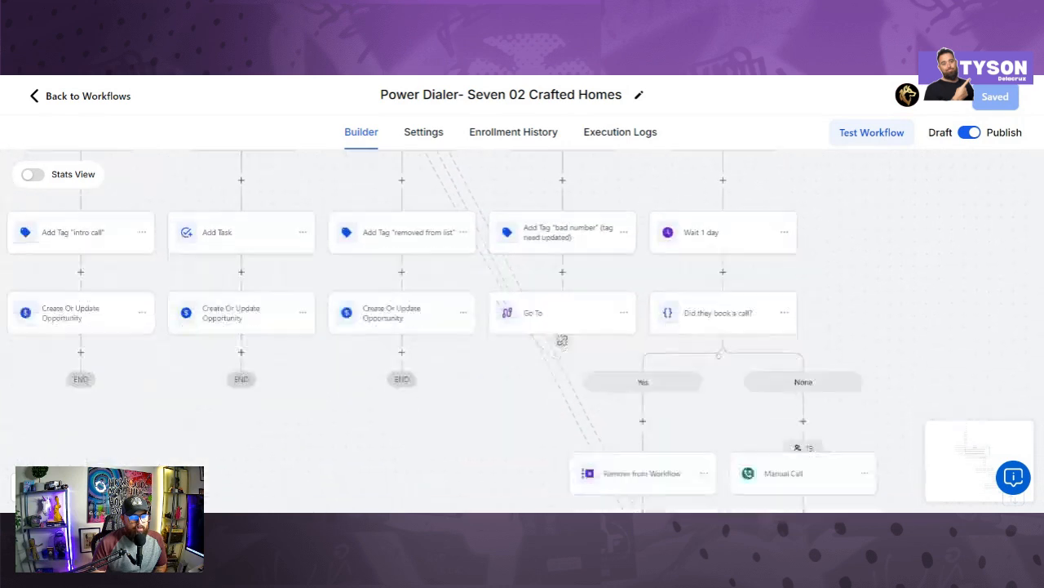
scroll(729, 323, down, 2)
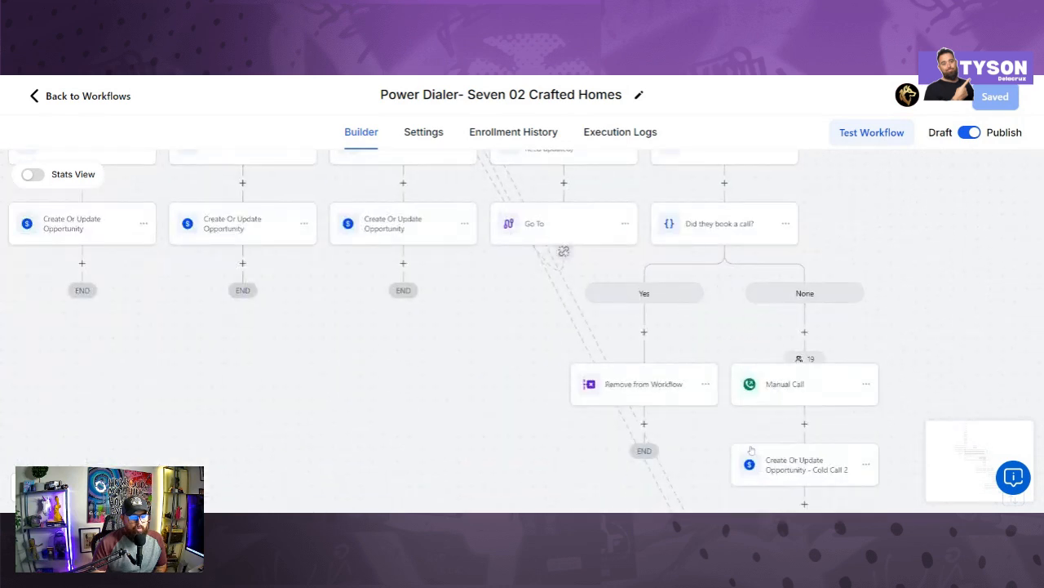
scroll(751, 450, down, 6)
drag(686, 359, 582, 262)
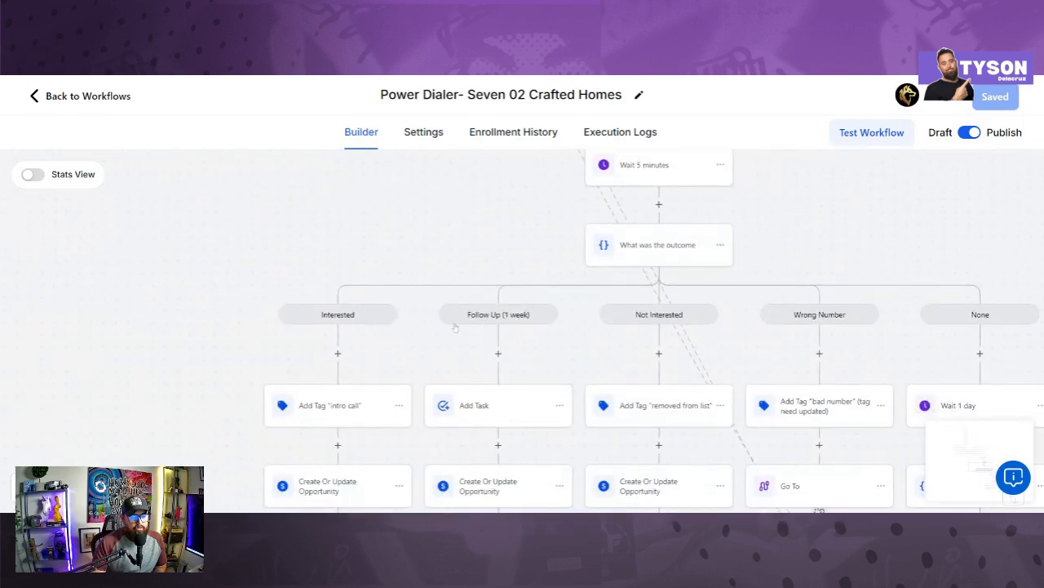
drag(764, 335, 660, 335)
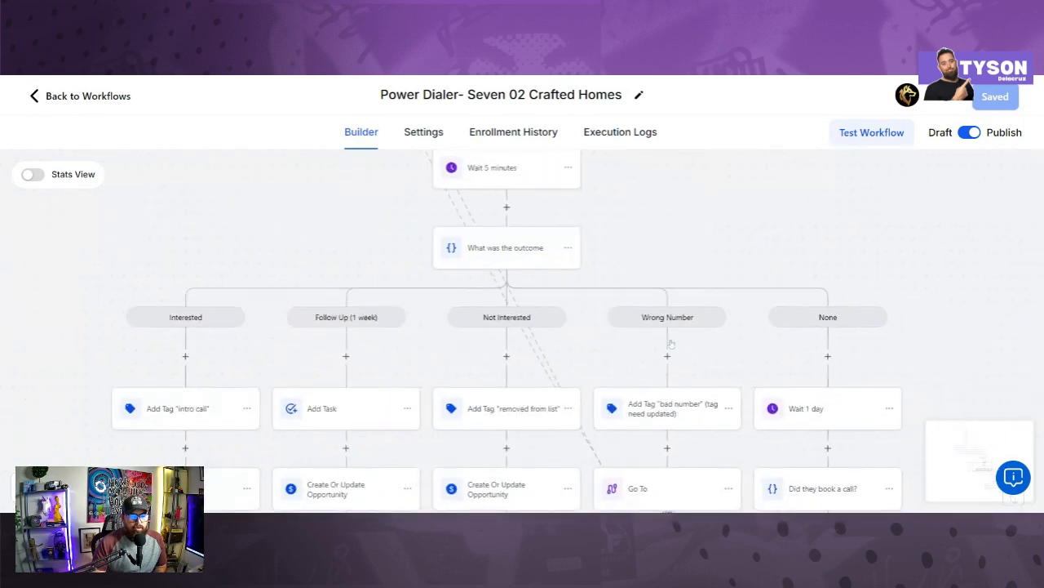
scroll(716, 408, down, 5)
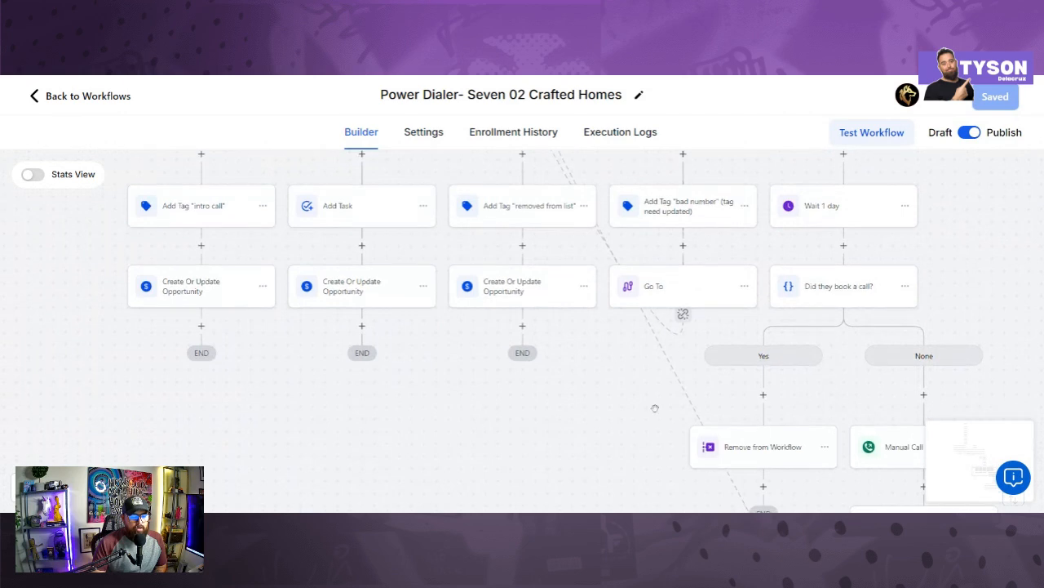
scroll(653, 406, down, 2)
drag(805, 341, 701, 265)
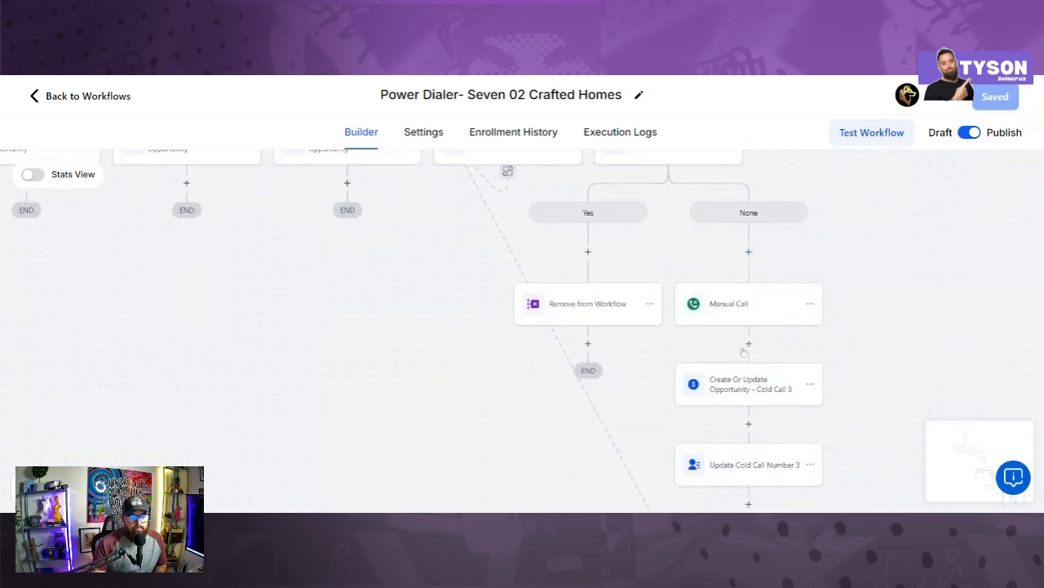
drag(705, 451, 685, 338)
scroll(683, 367, down, 3)
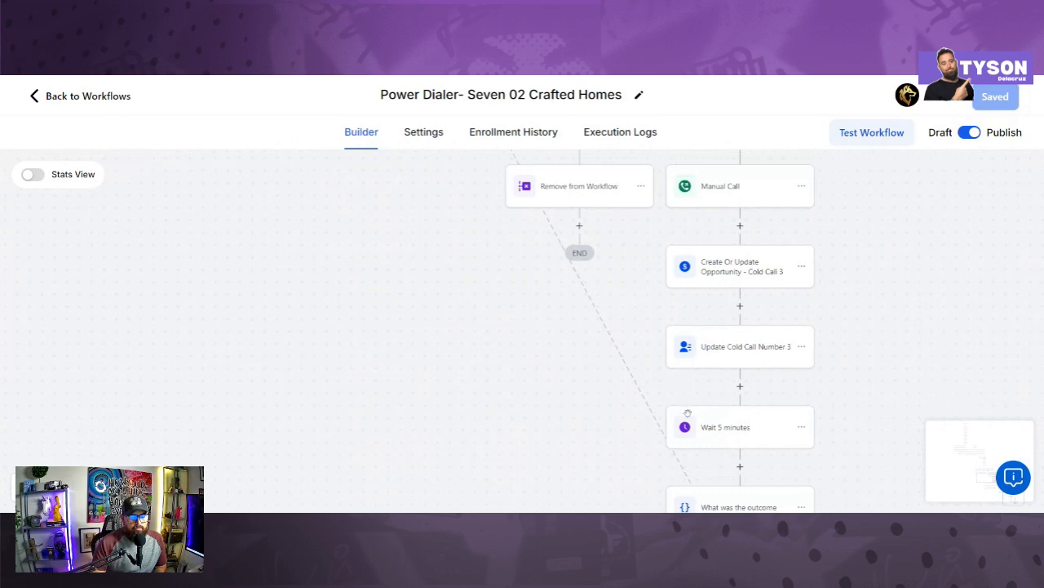
drag(616, 311, 514, 206)
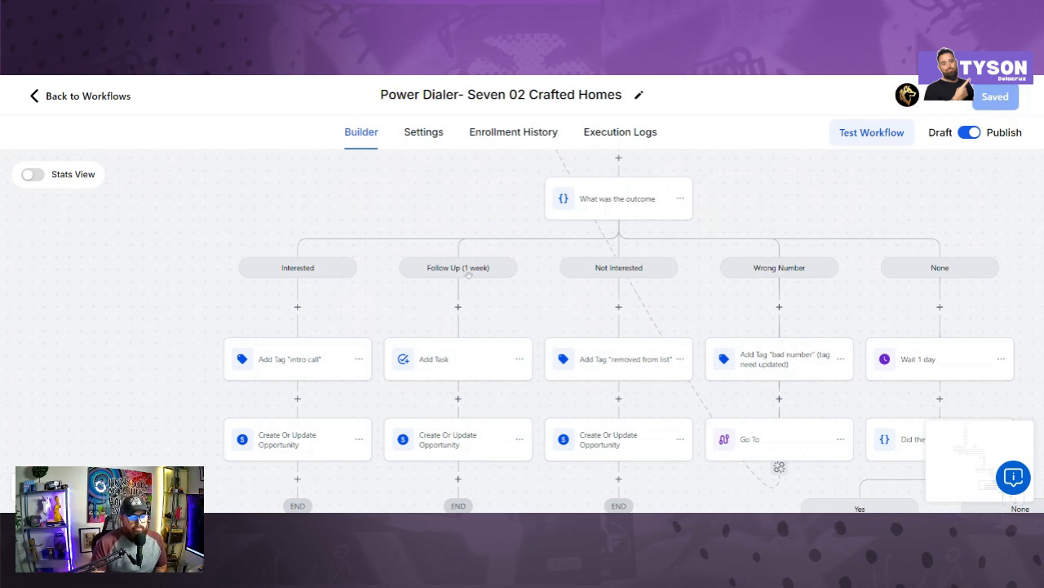
scroll(840, 297, up, 3)
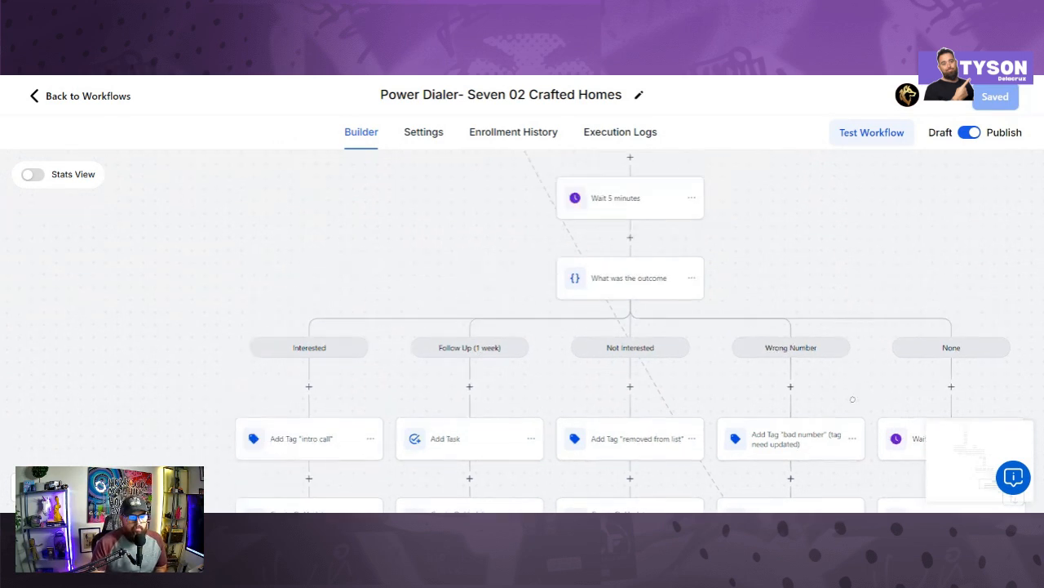
scroll(734, 255, up, 2)
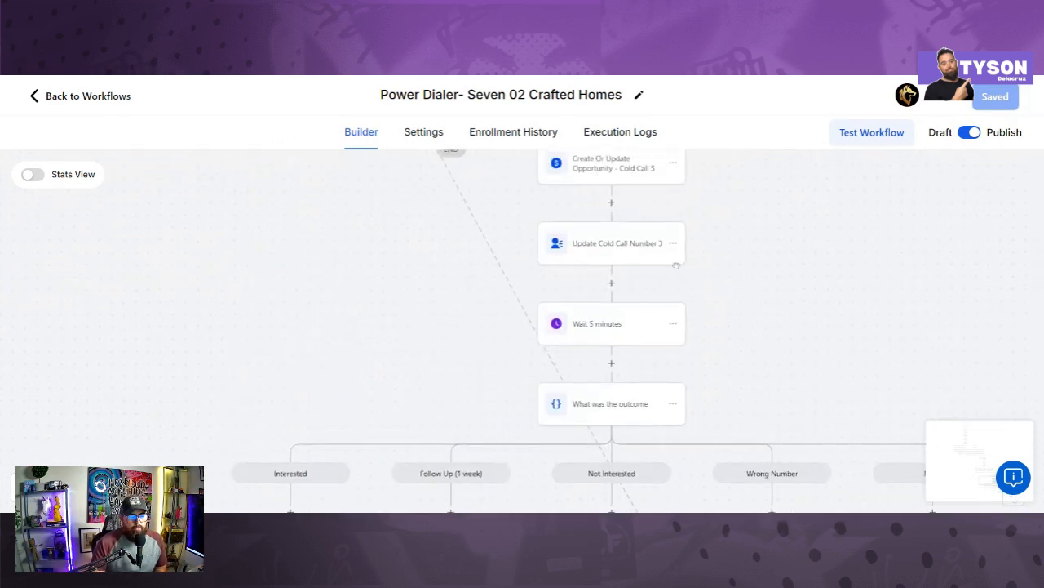
Step: Save Update Cold Call Number 3 with Number of Cold Calls Made set to Cold Call 3
click(628, 254)
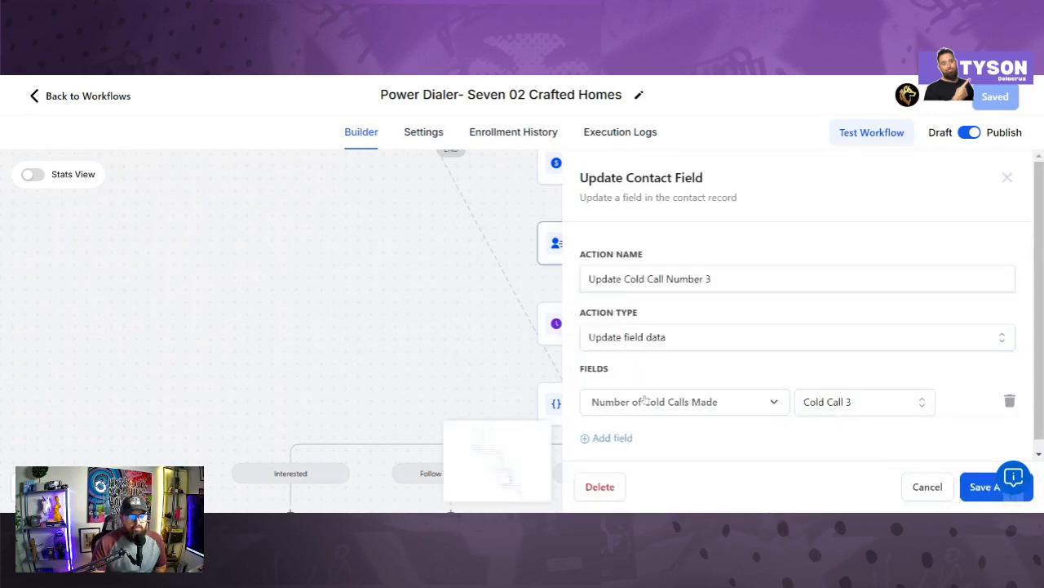
click(985, 486)
scroll(775, 457, down, 4)
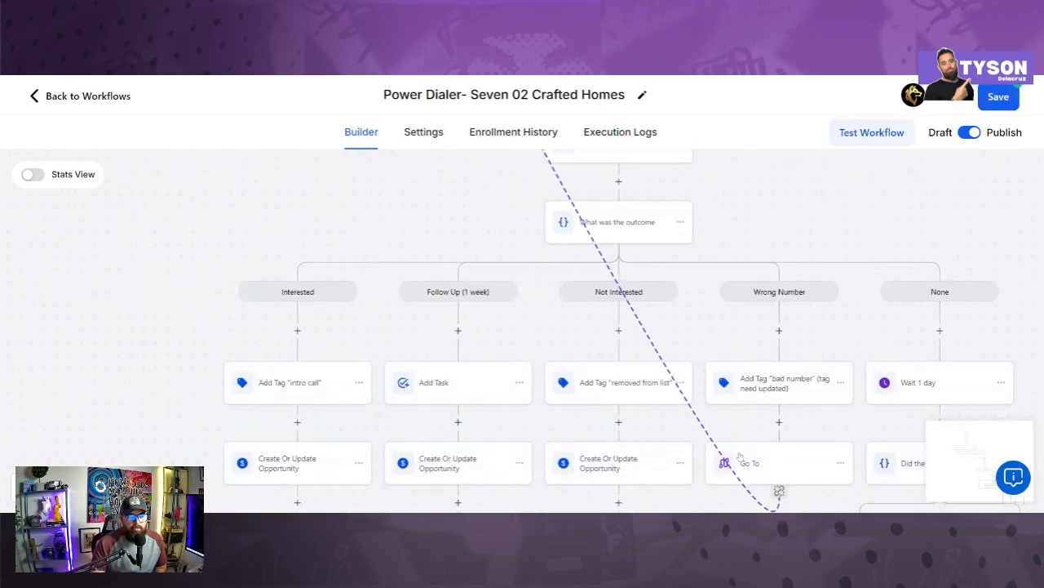
scroll(739, 457, down, 2)
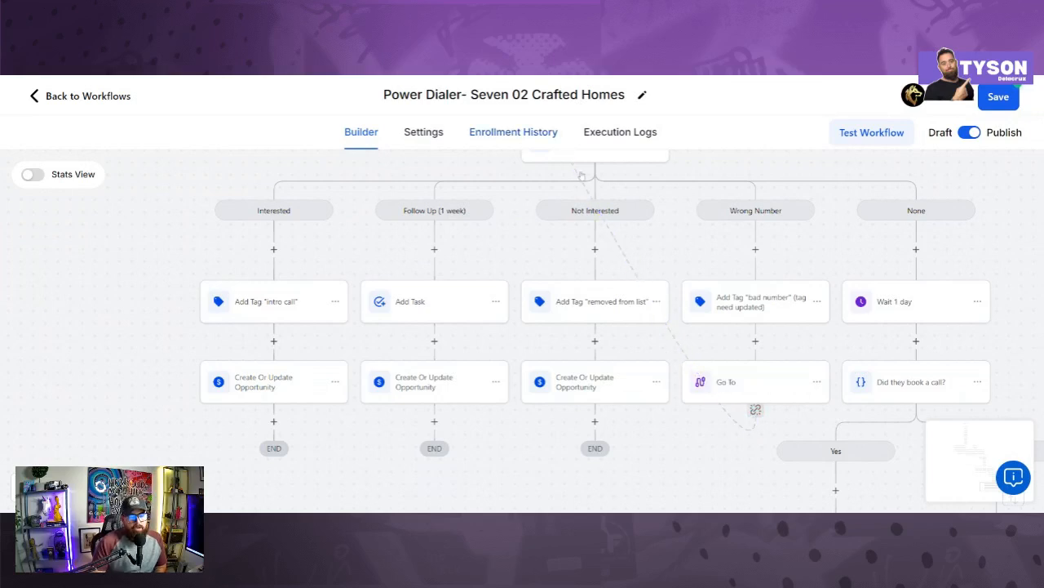
scroll(553, 163, down, 3)
scroll(554, 164, right, 3)
scroll(631, 256, down, 1)
Step: Pan past the Go To and Did they book a call? steps and save the workflow
drag(632, 256, 653, 214)
drag(764, 181, 726, 280)
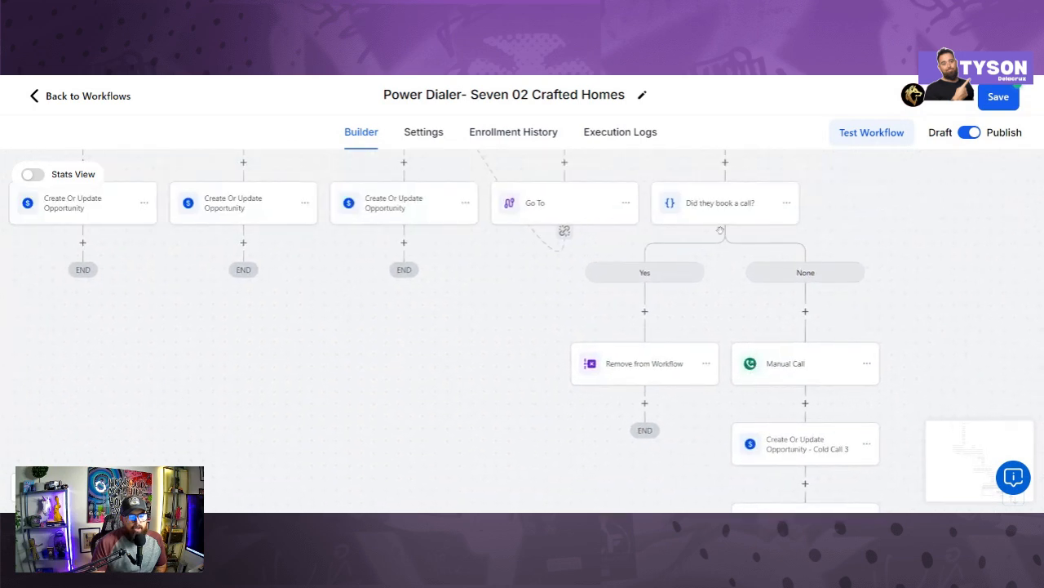
scroll(711, 302, down, 1)
scroll(711, 302, right, 1)
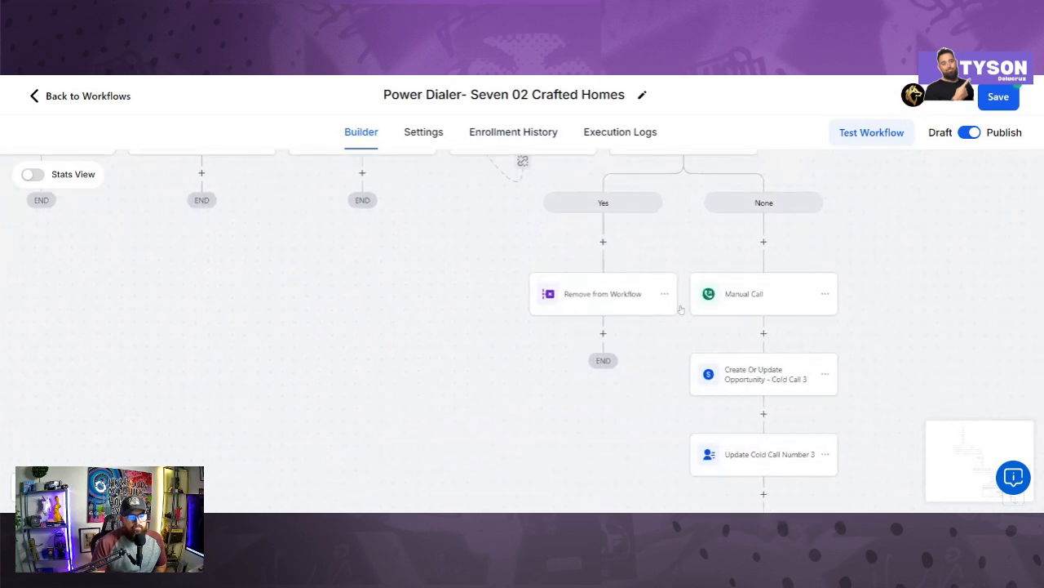
scroll(704, 359, down, 3)
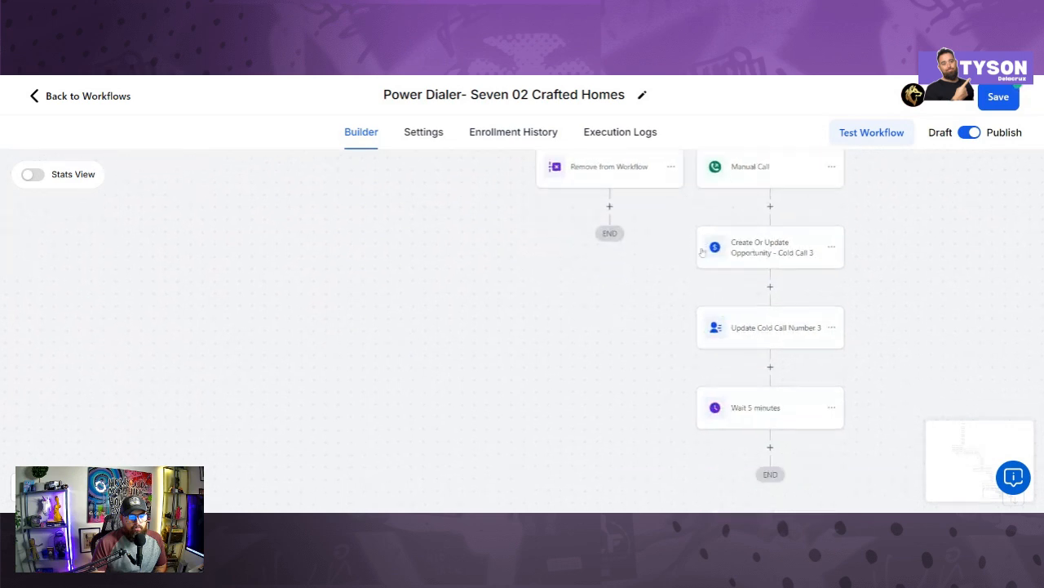
drag(672, 320, 705, 407)
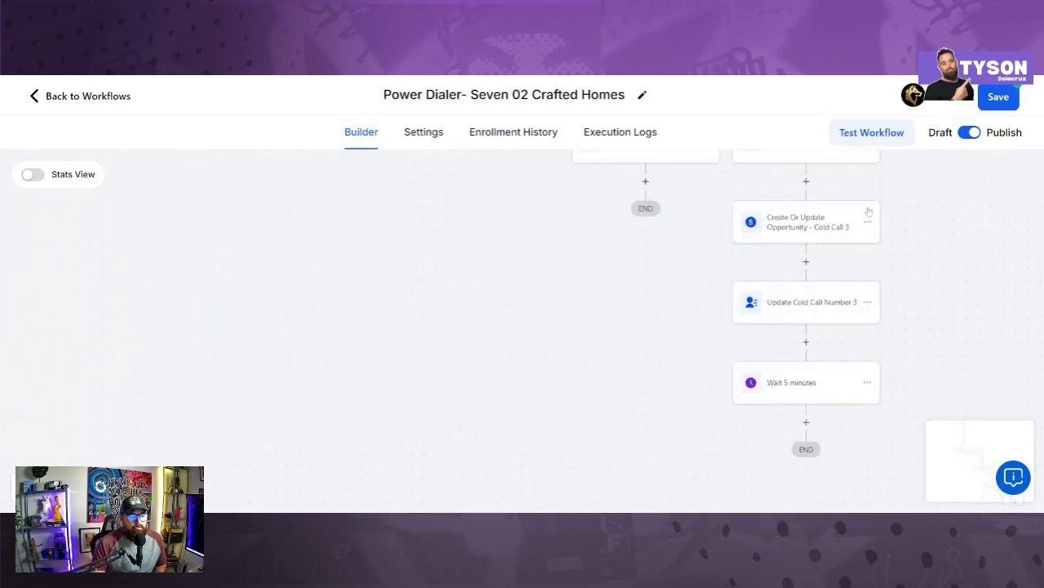
click(999, 97)
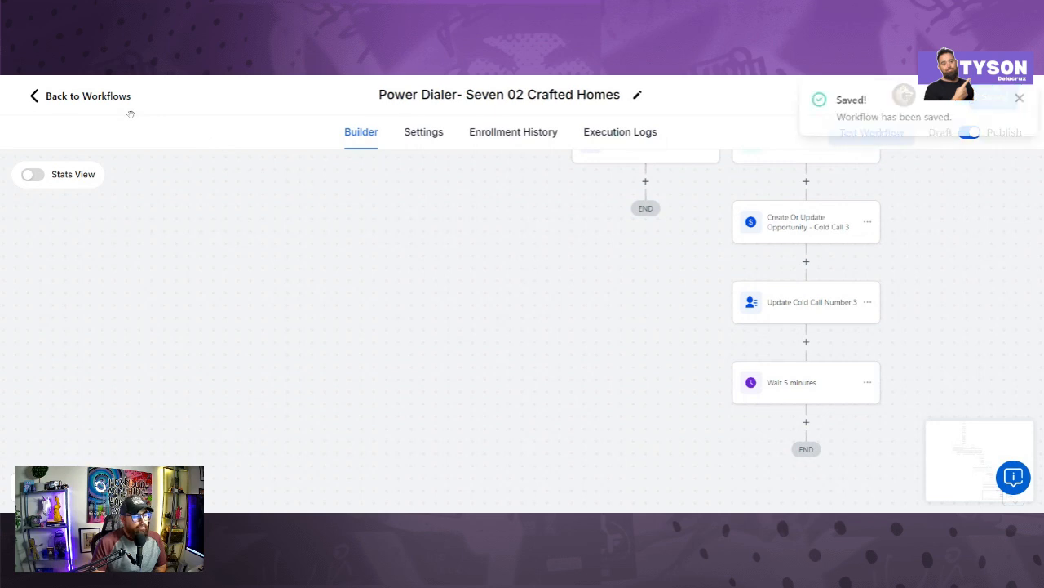
click(89, 96)
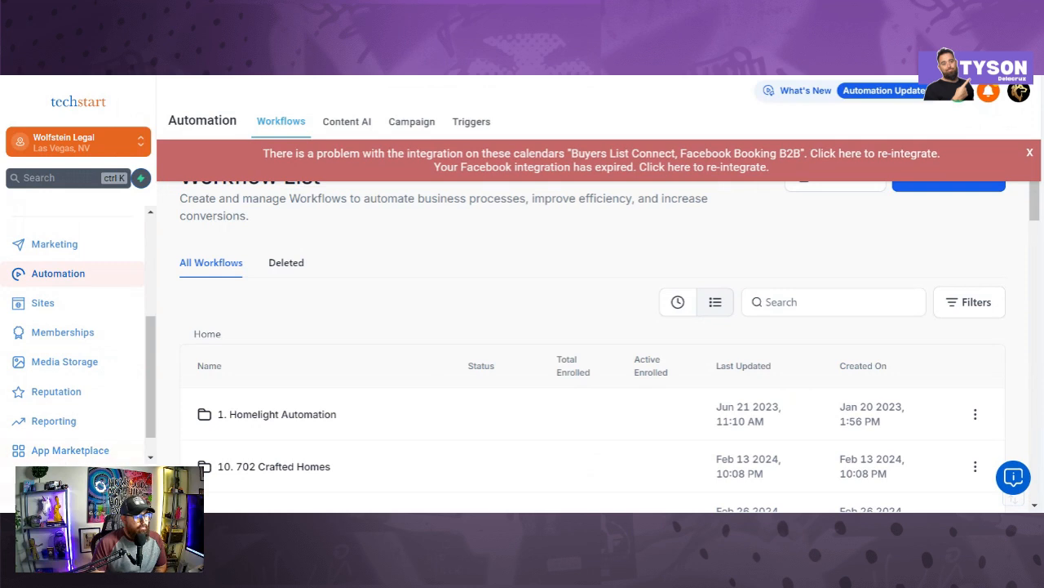
scroll(55, 410, up, 5)
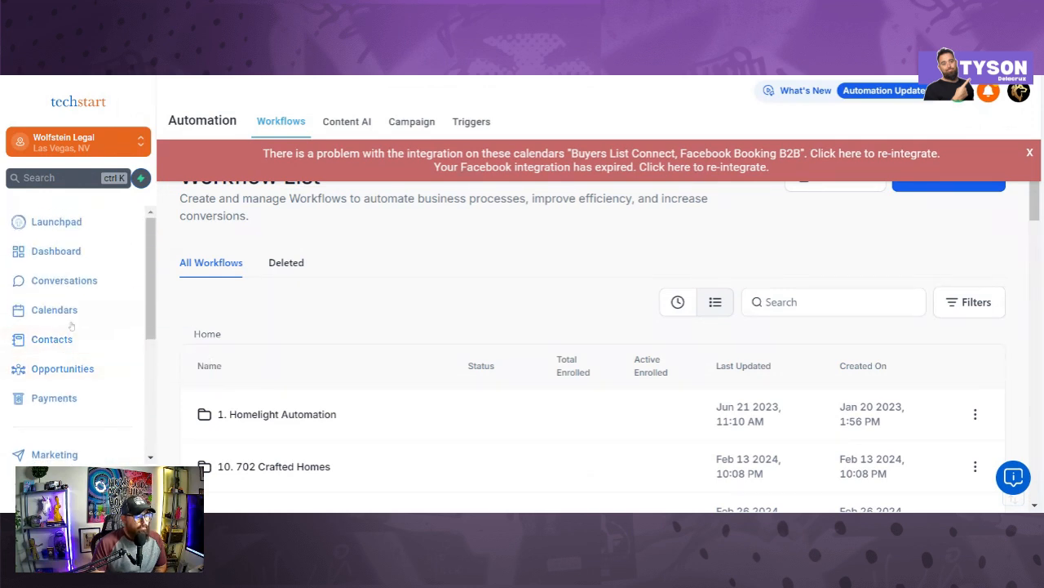
click(73, 346)
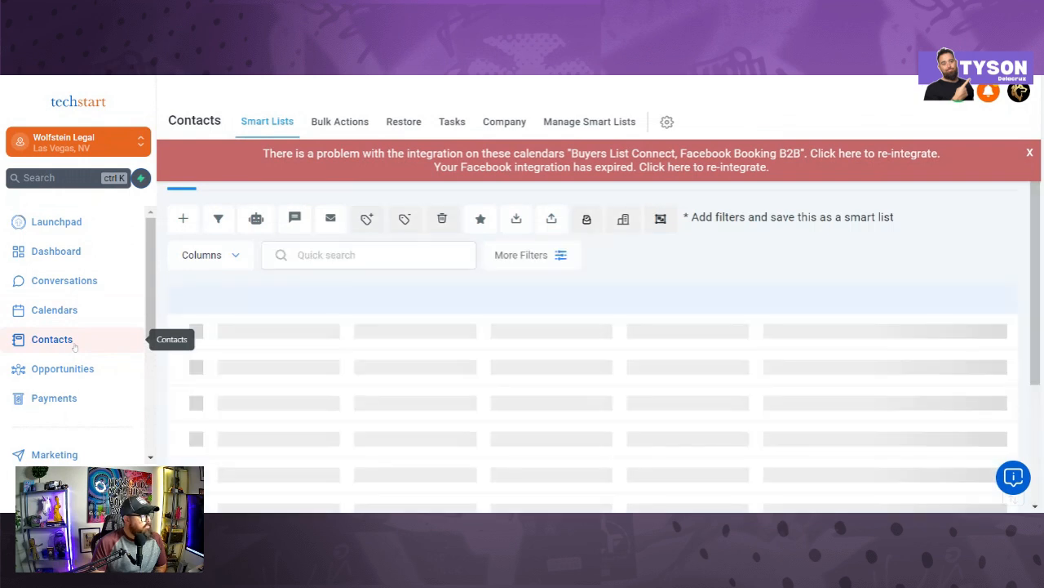
click(1029, 153)
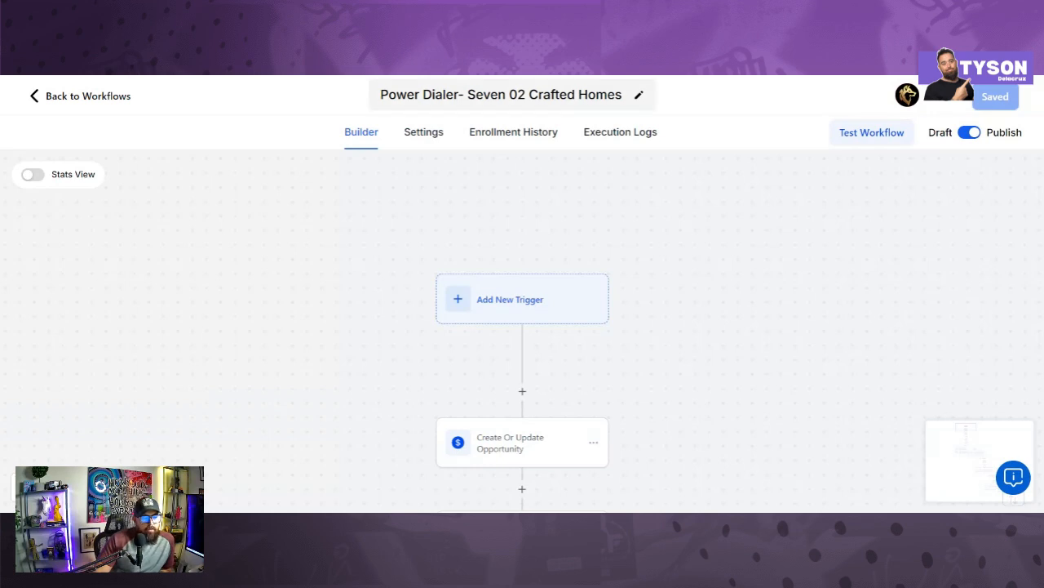
Step: Select 'Seven 02 Crafted Homes' in the workflow title, then return to the Automation Workflow List
click(415, 95)
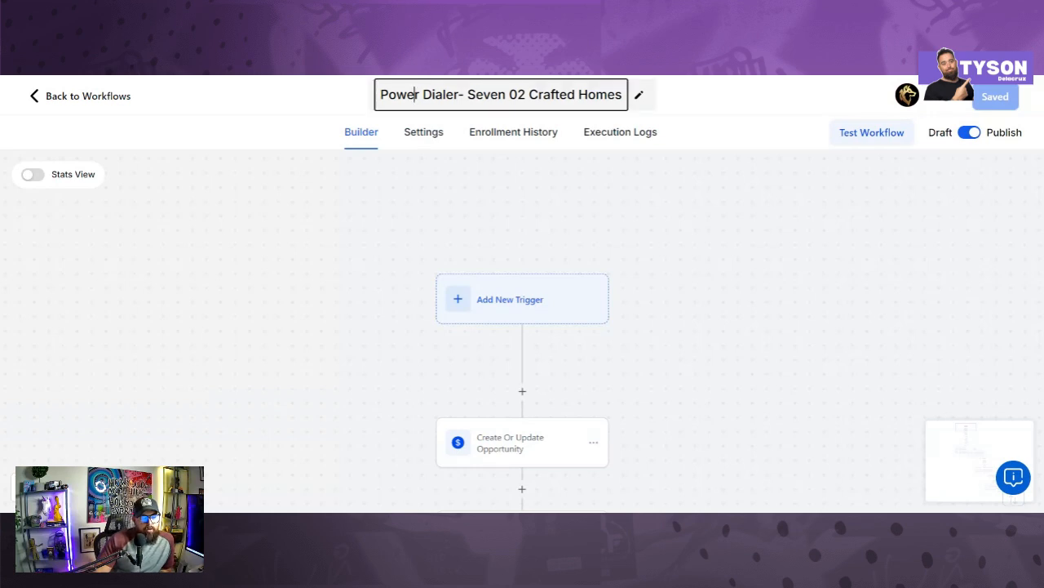
drag(467, 95, 639, 95)
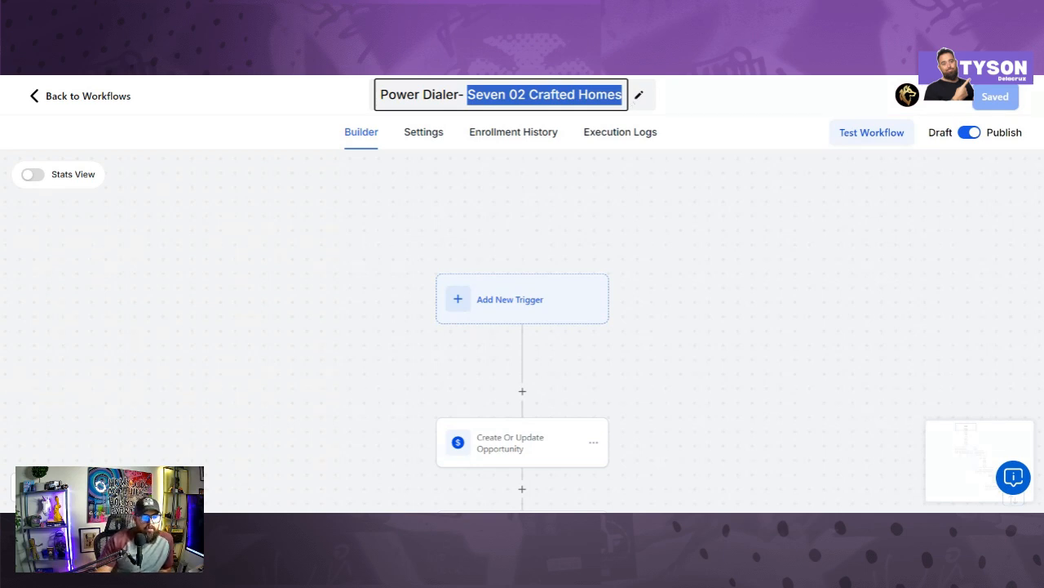
click(98, 101)
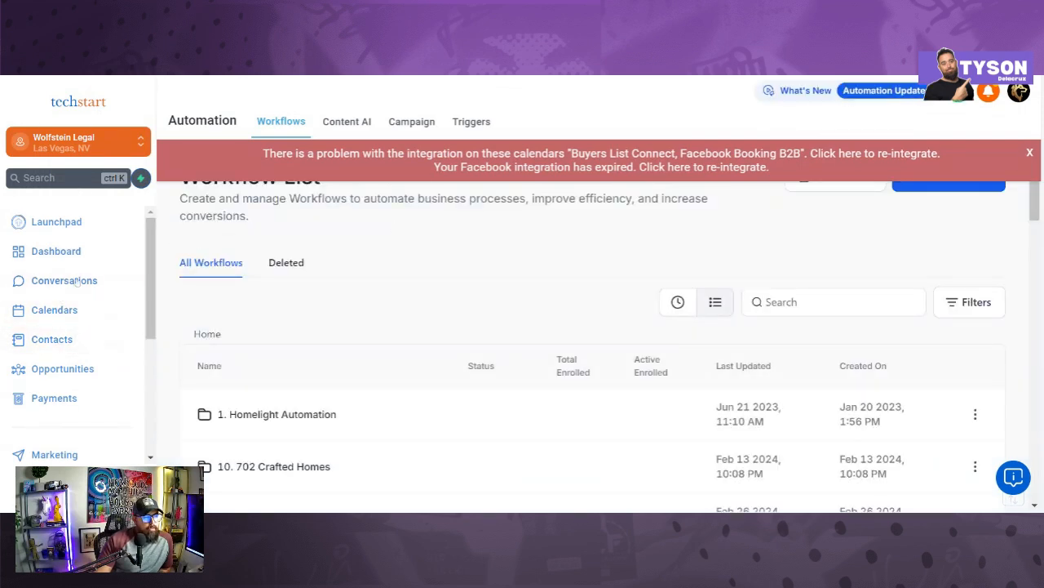
Step: Filter Contacts with Tag Is '702 crafted homes', reducing the list to 1653 records
click(68, 344)
click(1030, 154)
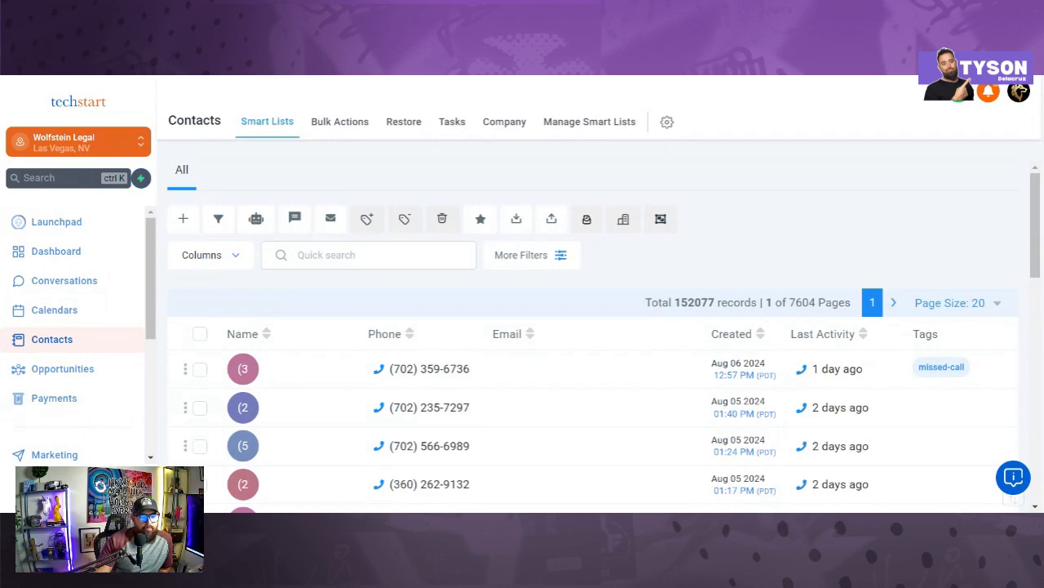
click(530, 255)
scroll(879, 310, down, 4)
click(827, 251)
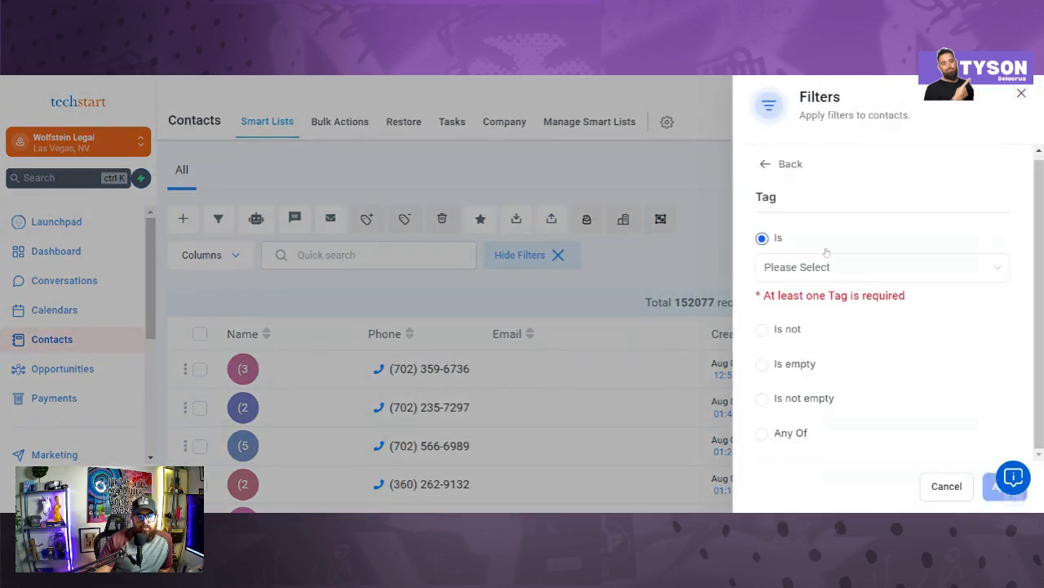
click(826, 276)
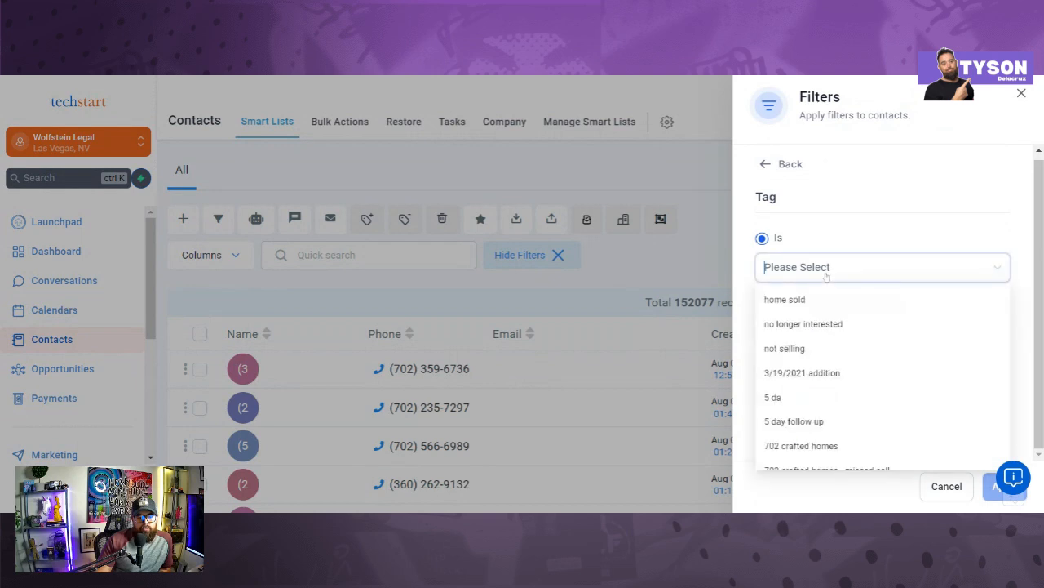
scroll(847, 360, down, 2)
scroll(846, 363, down, 2)
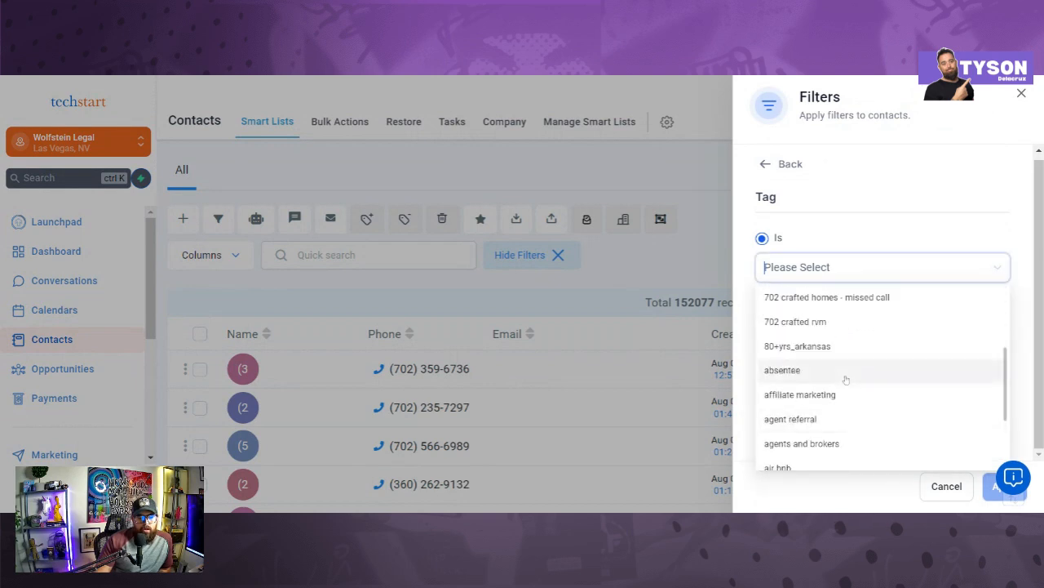
scroll(826, 355, up, 1)
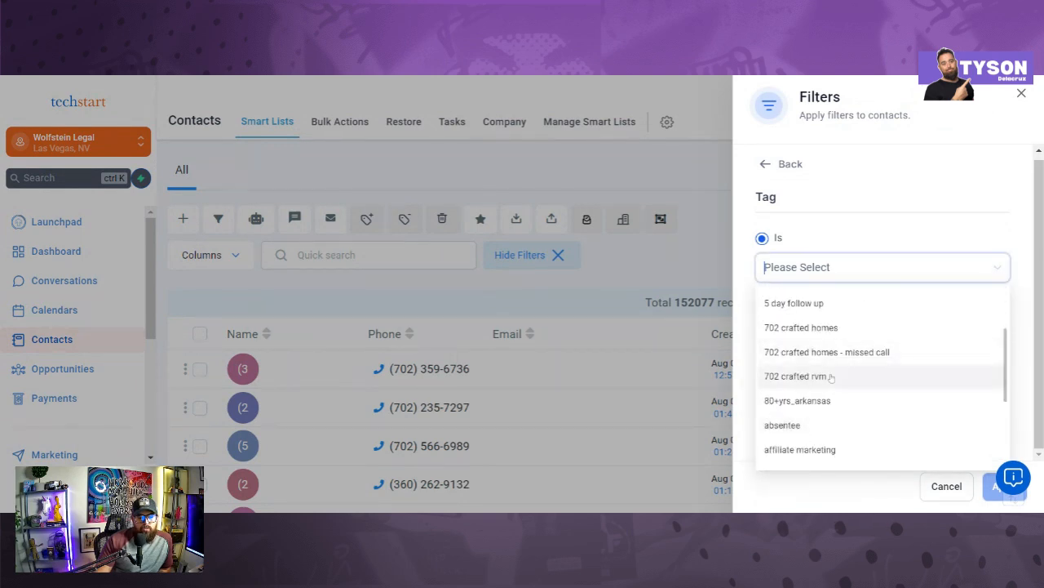
click(819, 328)
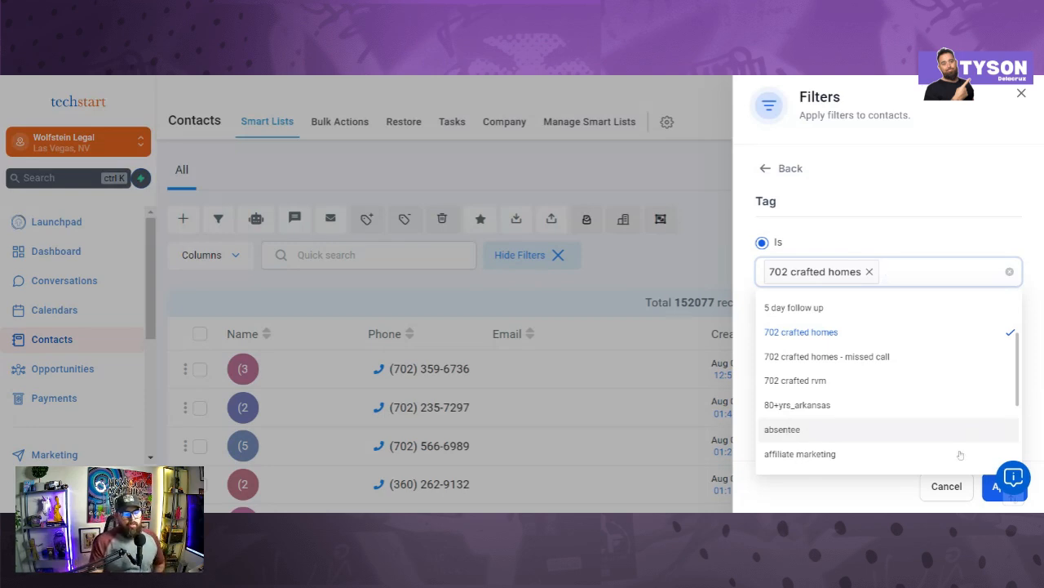
click(996, 489)
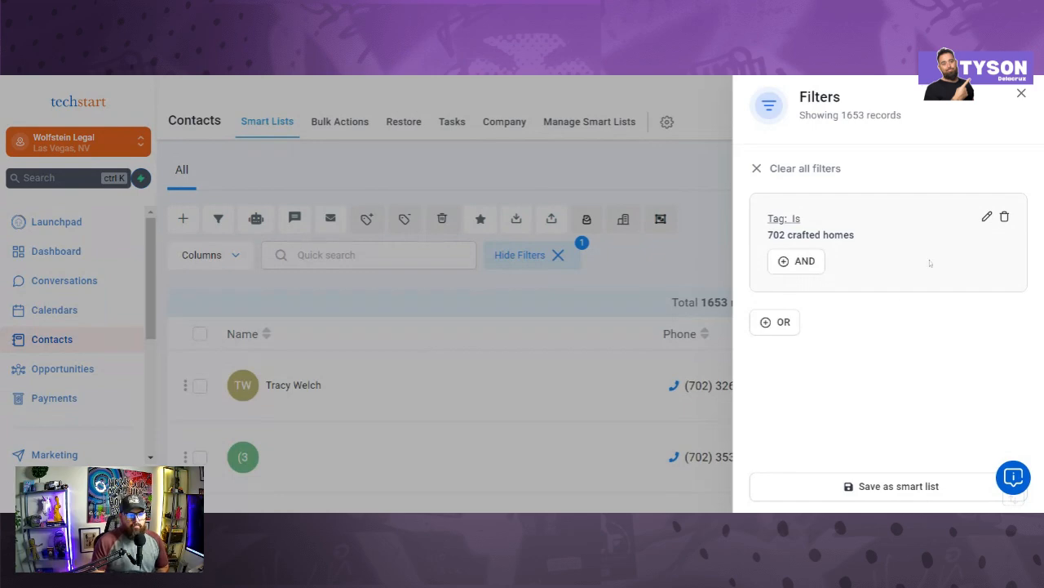
Step: Close the Filters panel and select all 1653 tagged records across every page
click(1021, 94)
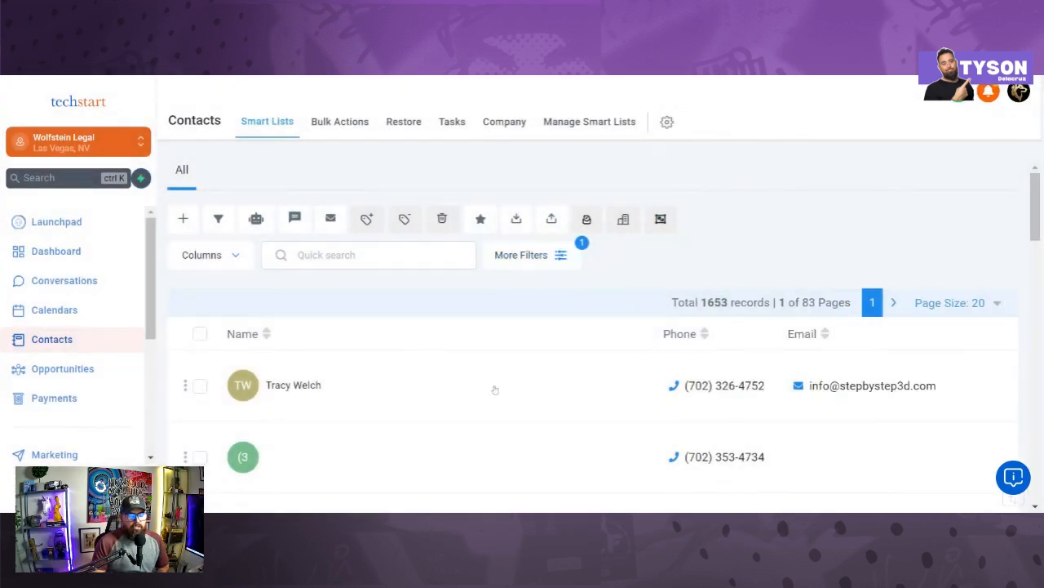
scroll(494, 389, down, 10)
scroll(469, 362, up, 4)
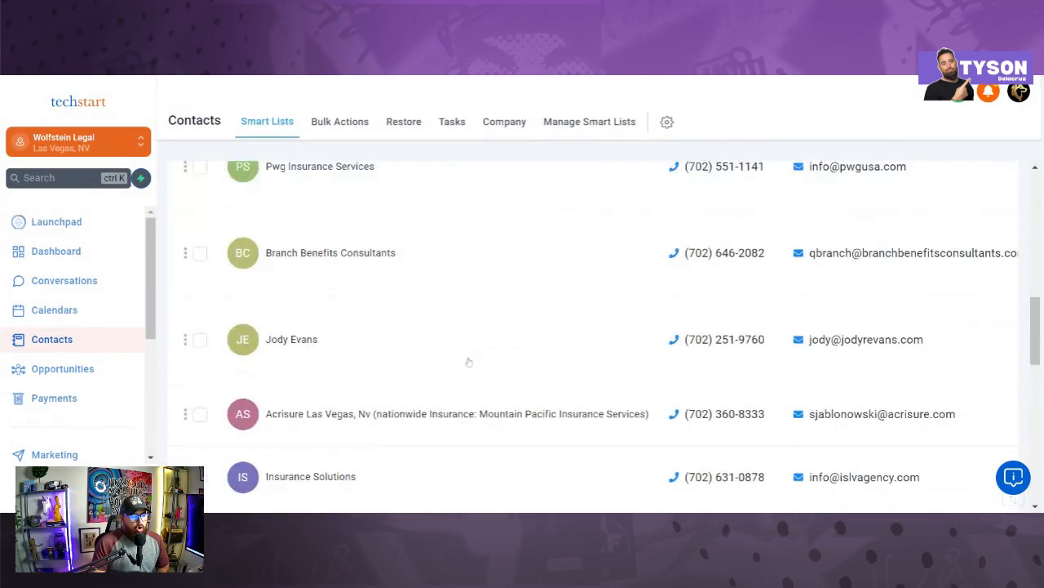
scroll(469, 361, up, 10)
click(200, 335)
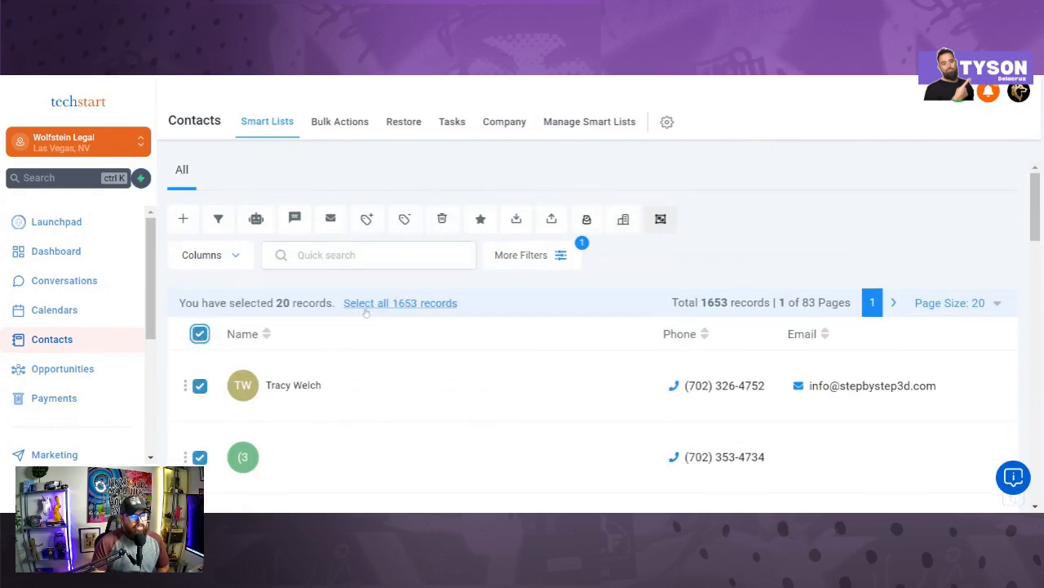
click(369, 304)
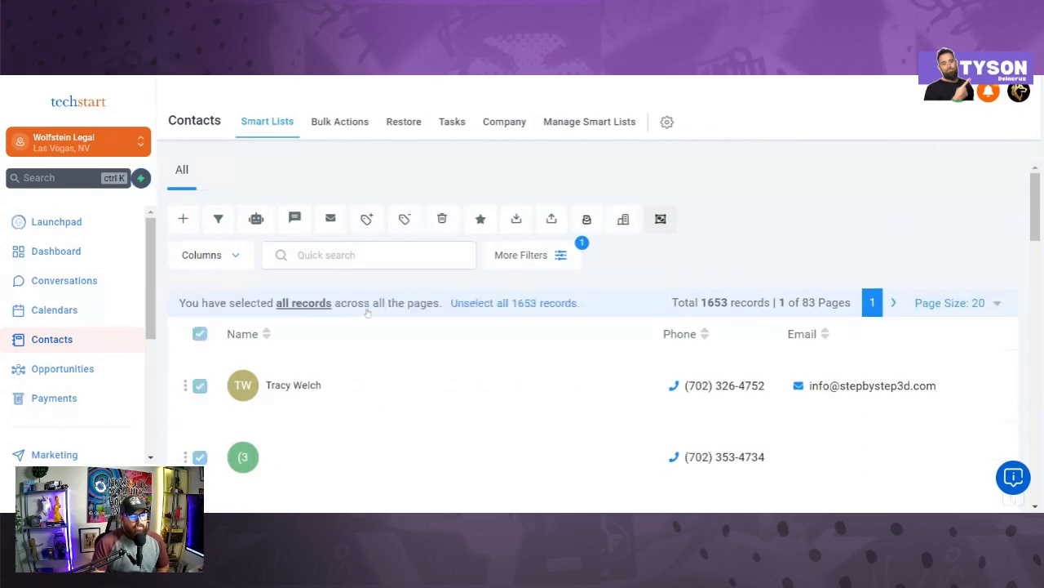
Step: Add the selected contacts all at once to Power Dialer- Seven 02 Crafted Homes, then switch to Manual Actions
click(257, 220)
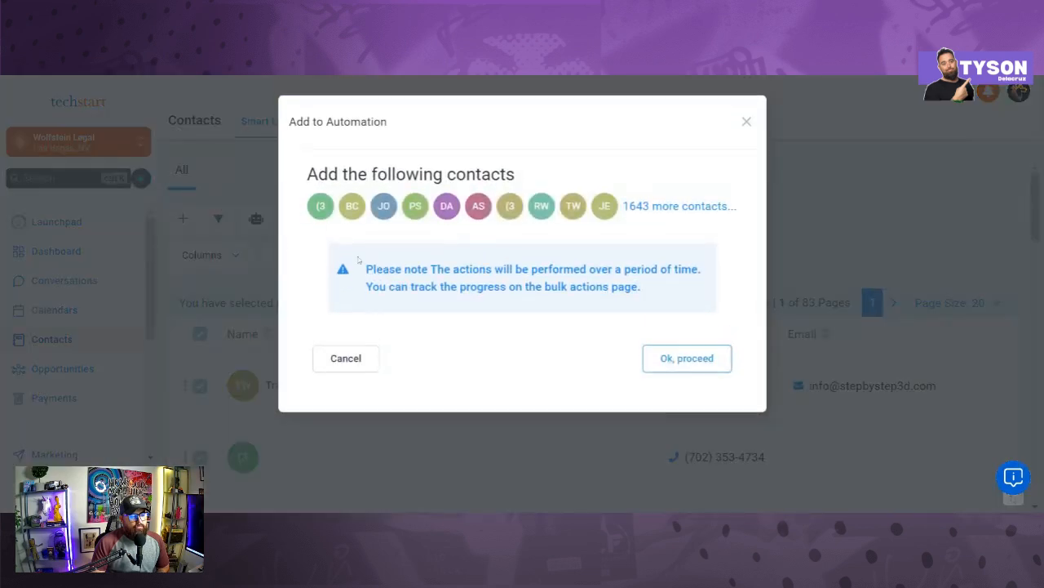
click(693, 364)
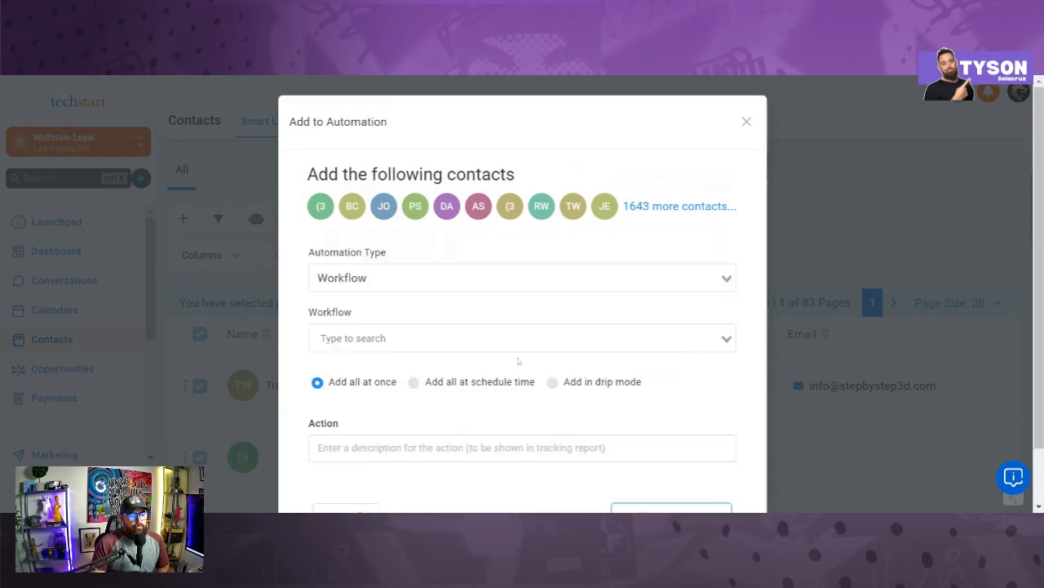
scroll(522, 326, down, 2)
click(522, 275)
scroll(458, 392, down, 5)
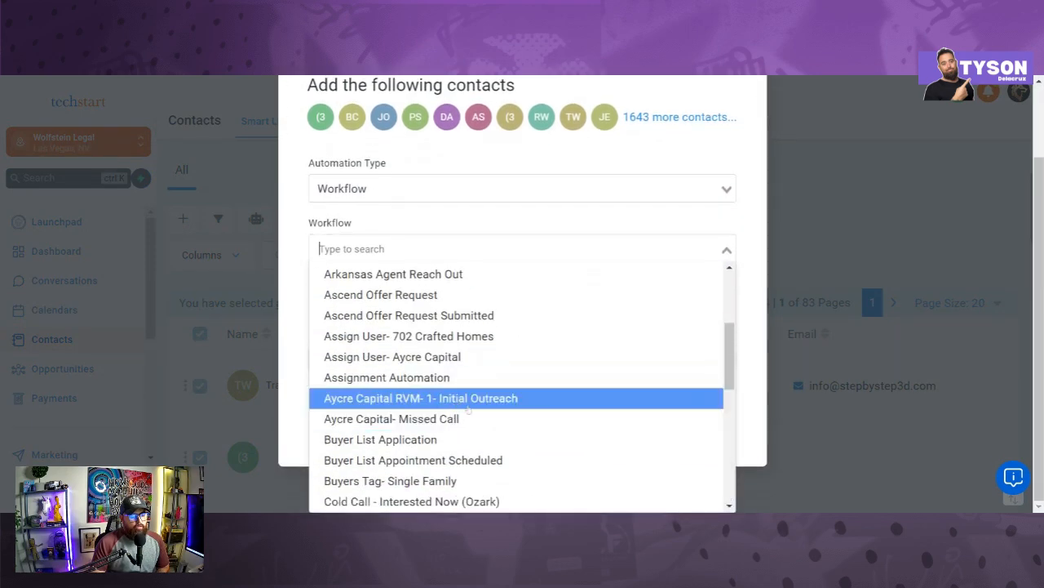
scroll(461, 425, down, 5)
scroll(470, 421, down, 10)
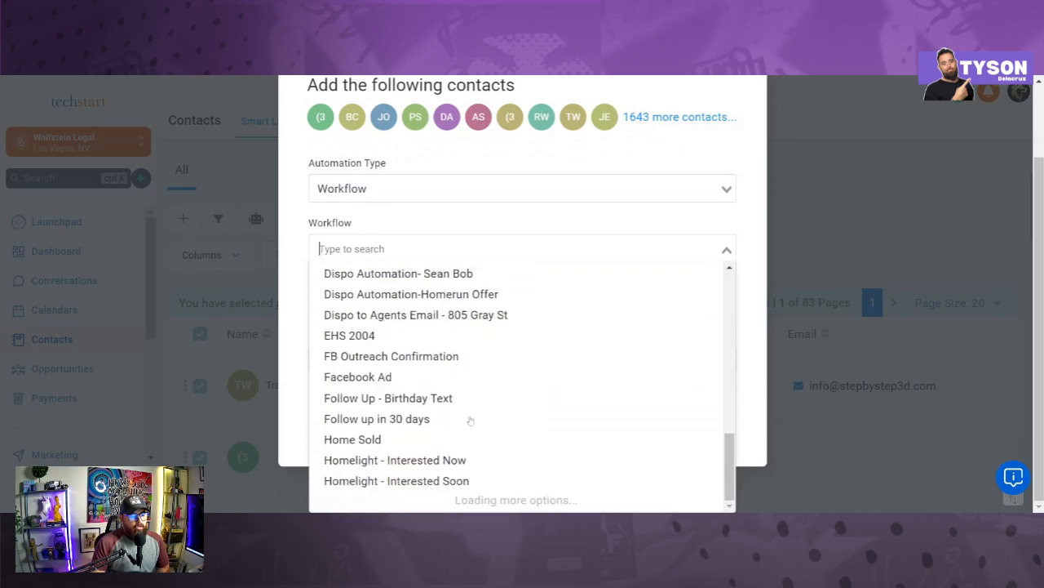
scroll(475, 404, down, 3)
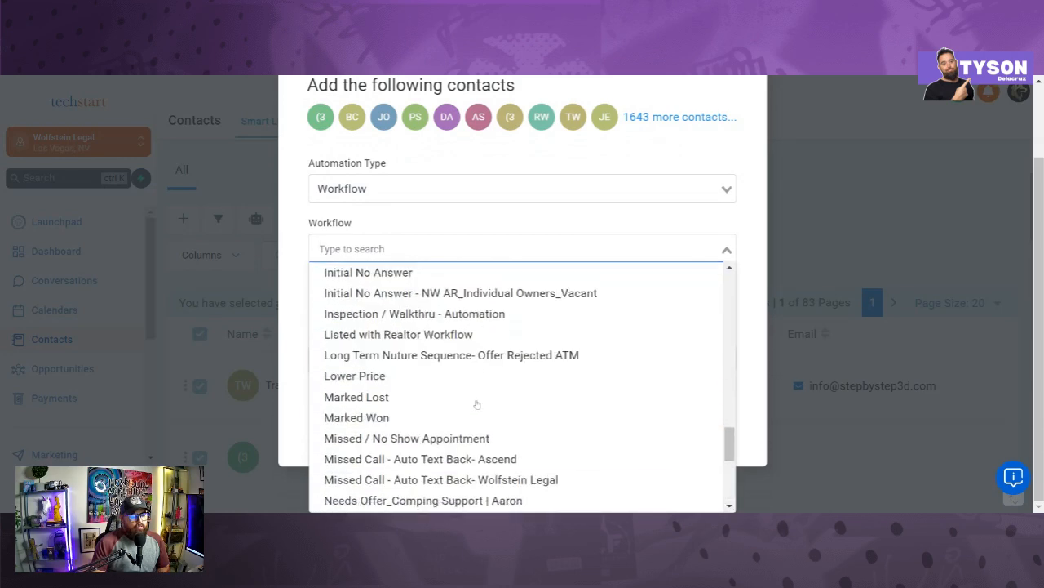
scroll(478, 400, down, 4)
scroll(468, 408, down, 4)
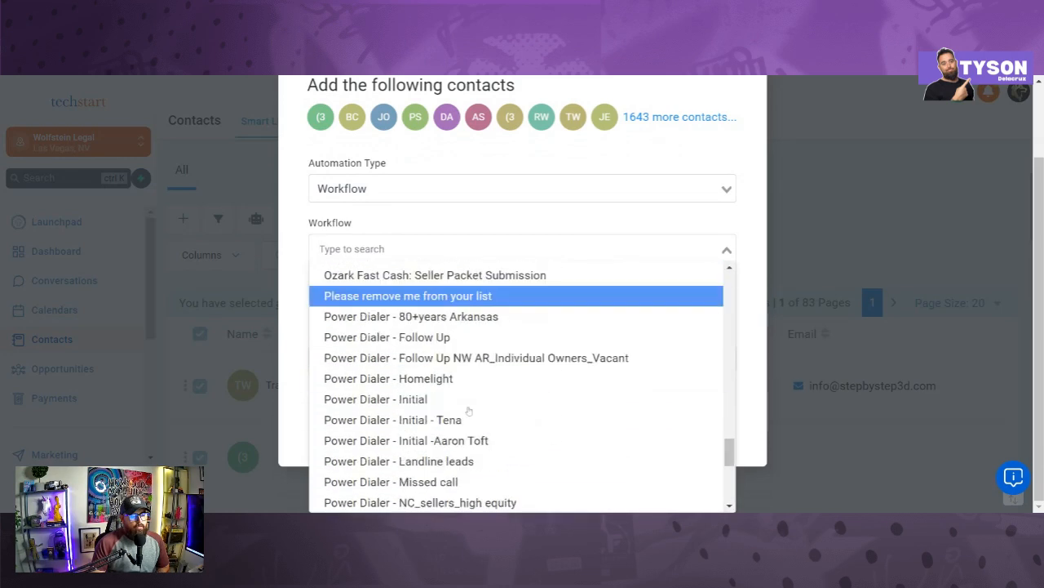
scroll(472, 398, down, 1)
scroll(472, 397, down, 2)
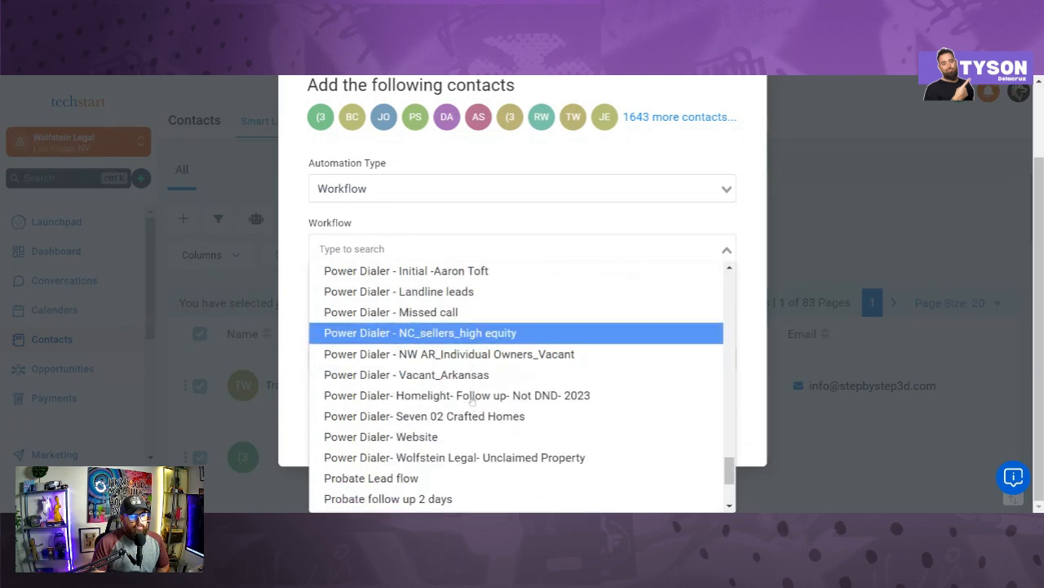
click(471, 417)
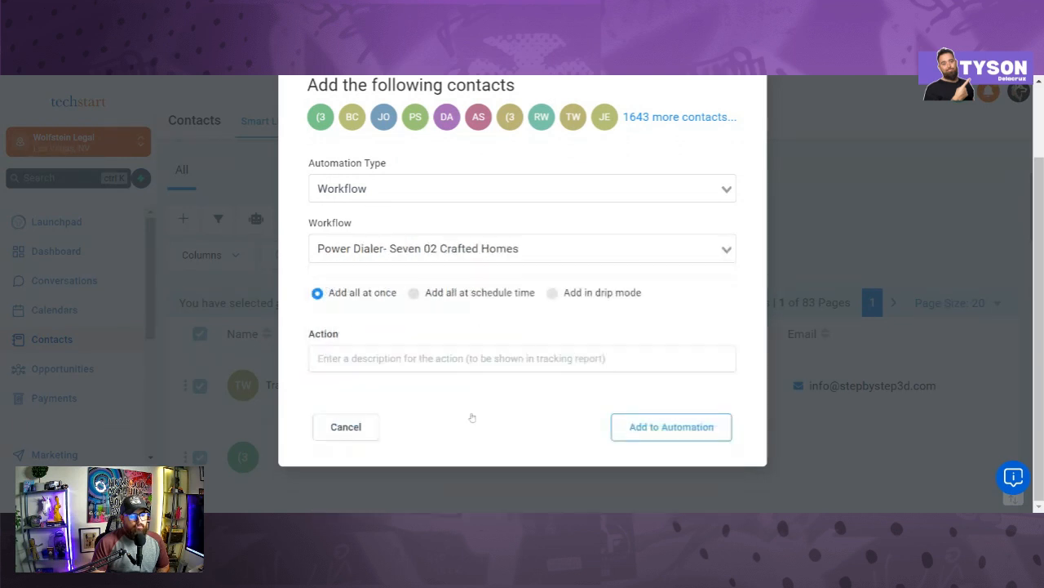
scroll(659, 372, up, 1)
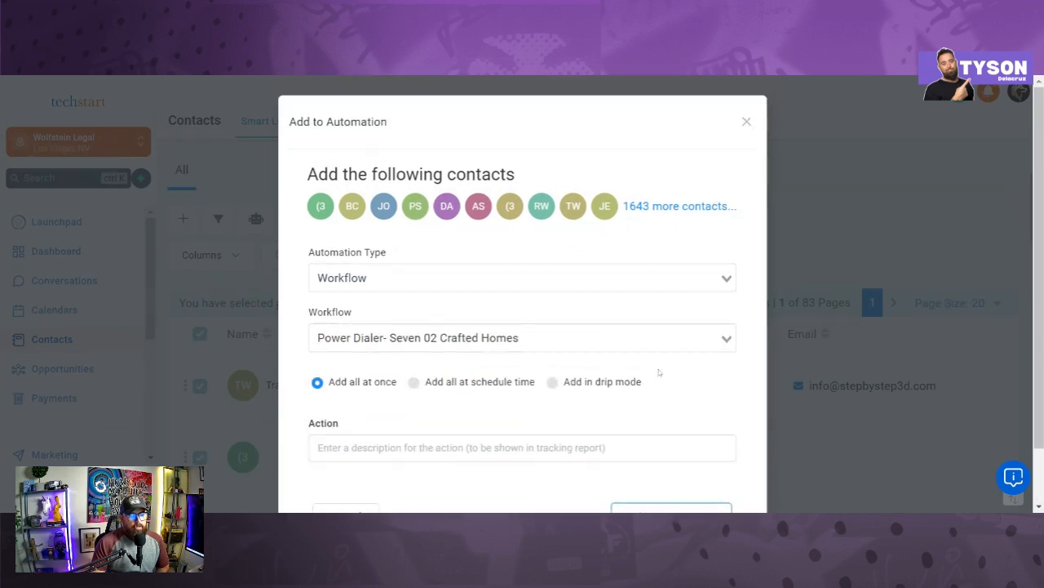
click(746, 123)
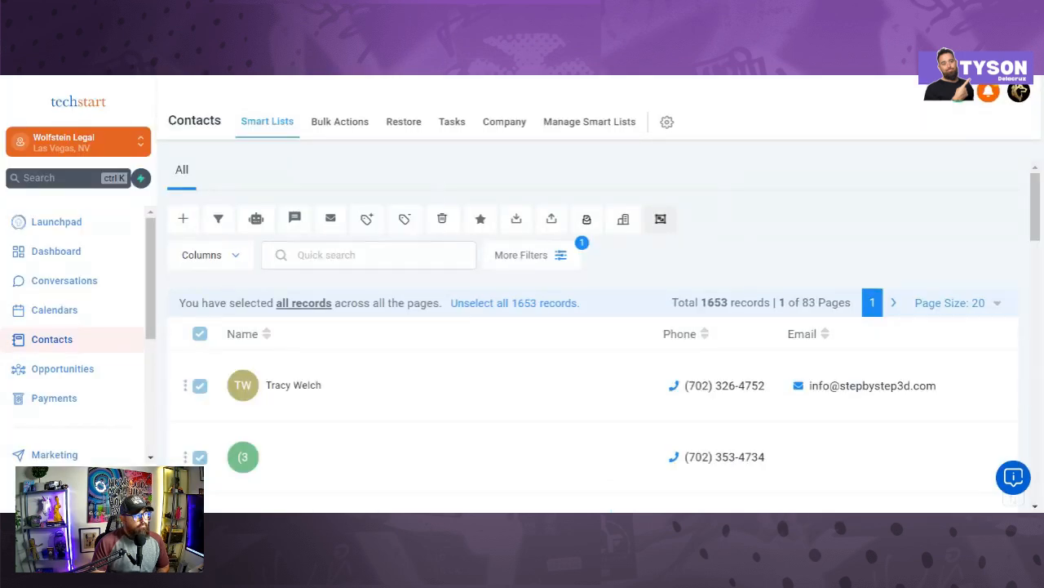
key(ctrl+Tab)
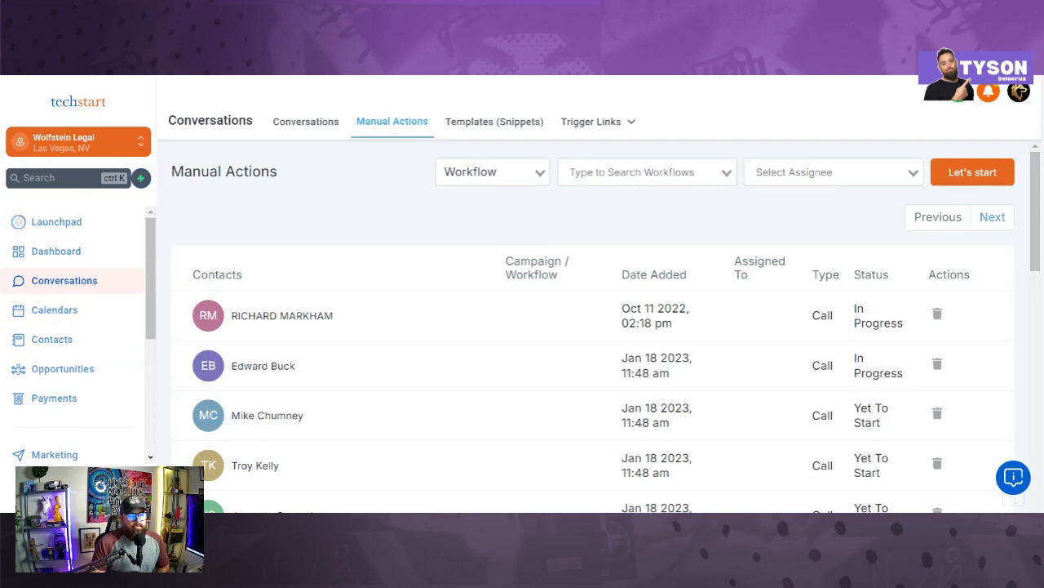
Step: Choose Power Dialer- Seven 02 Crafted Homes in the Manual Actions workflow filter
click(644, 172)
scroll(610, 343, down, 5)
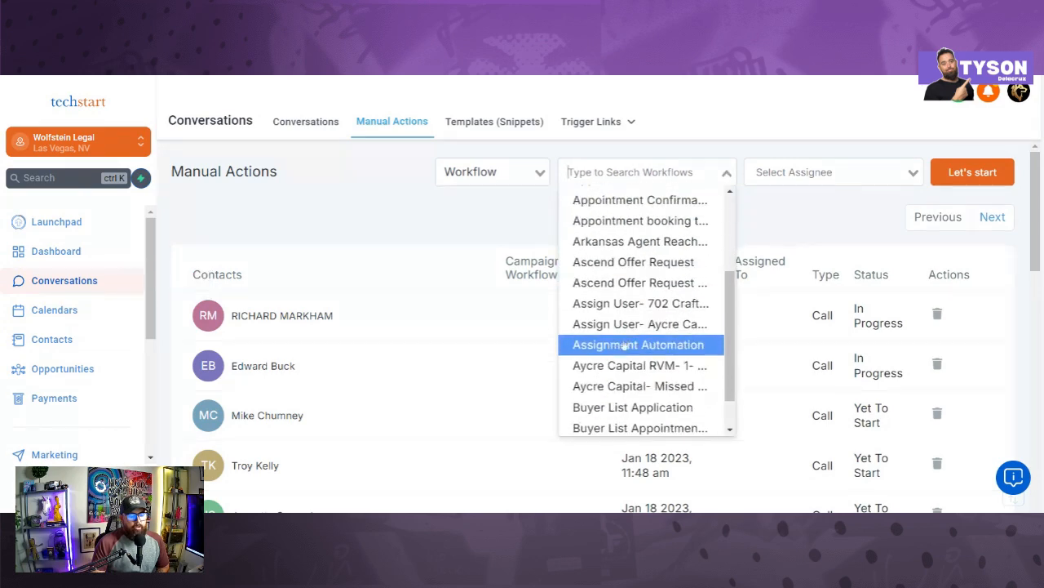
scroll(610, 351, down, 15)
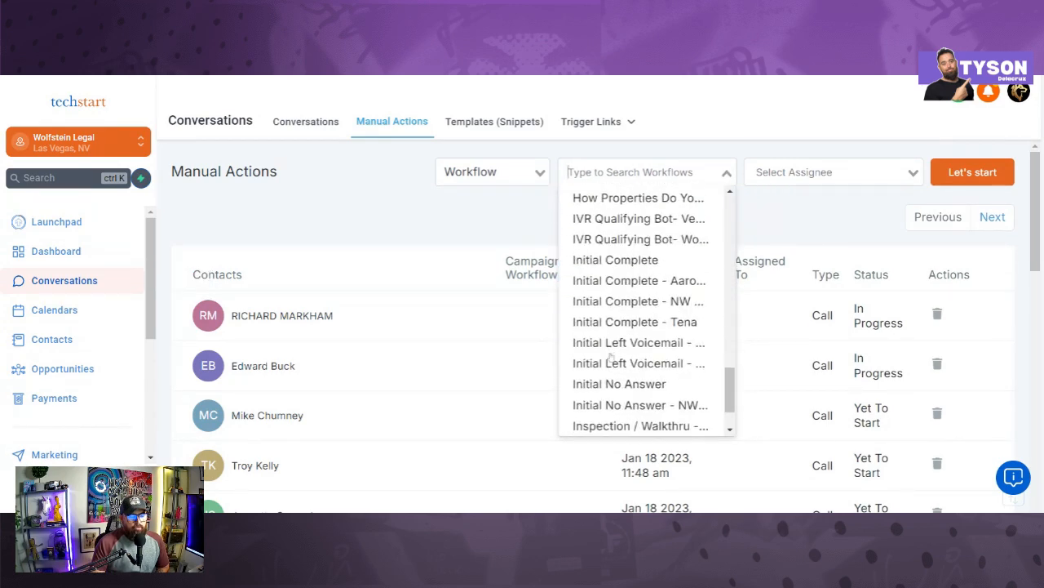
scroll(611, 353, down, 10)
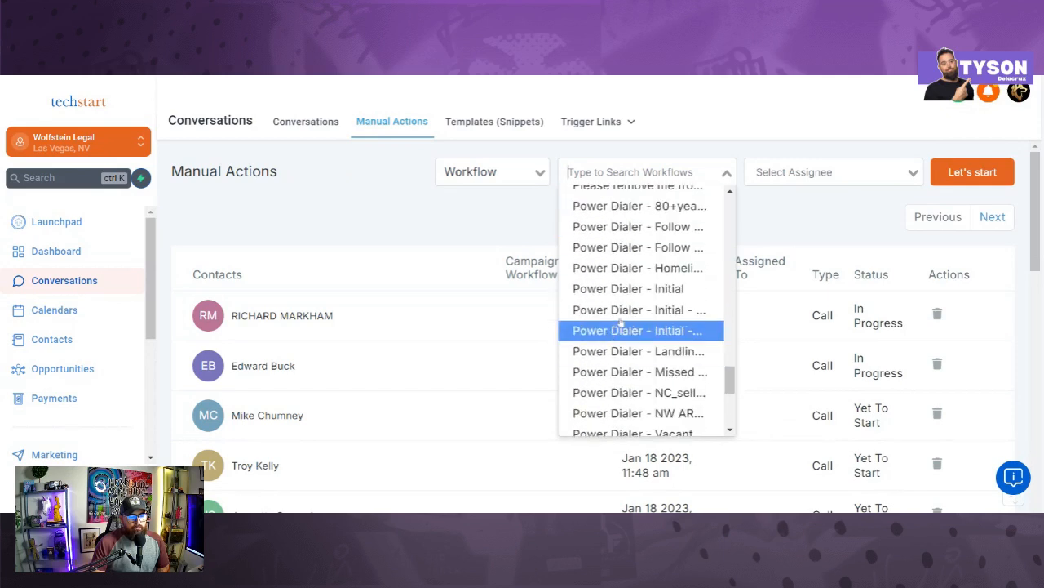
scroll(626, 312, up, 4)
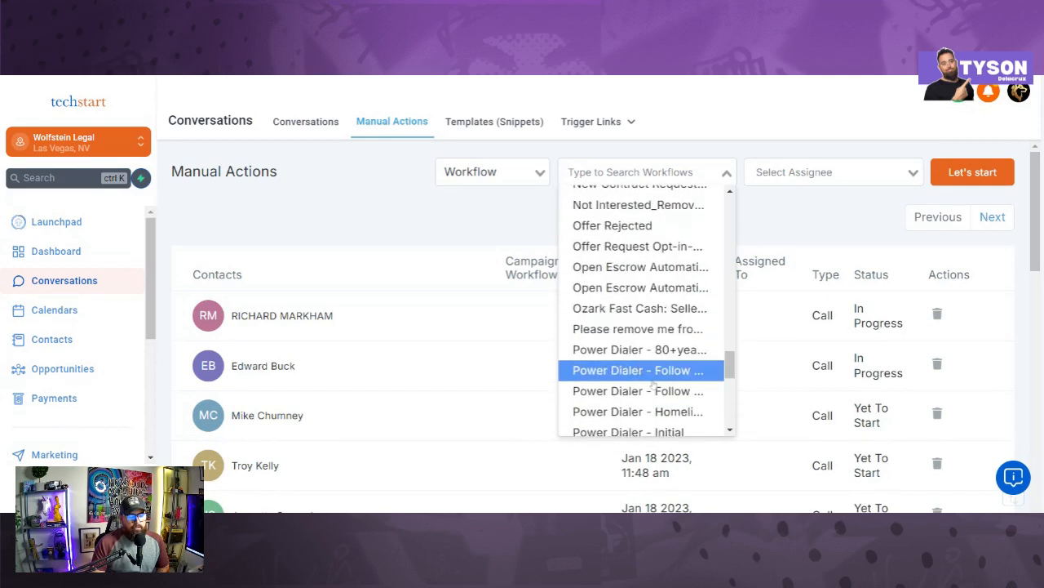
scroll(640, 367, down, 2)
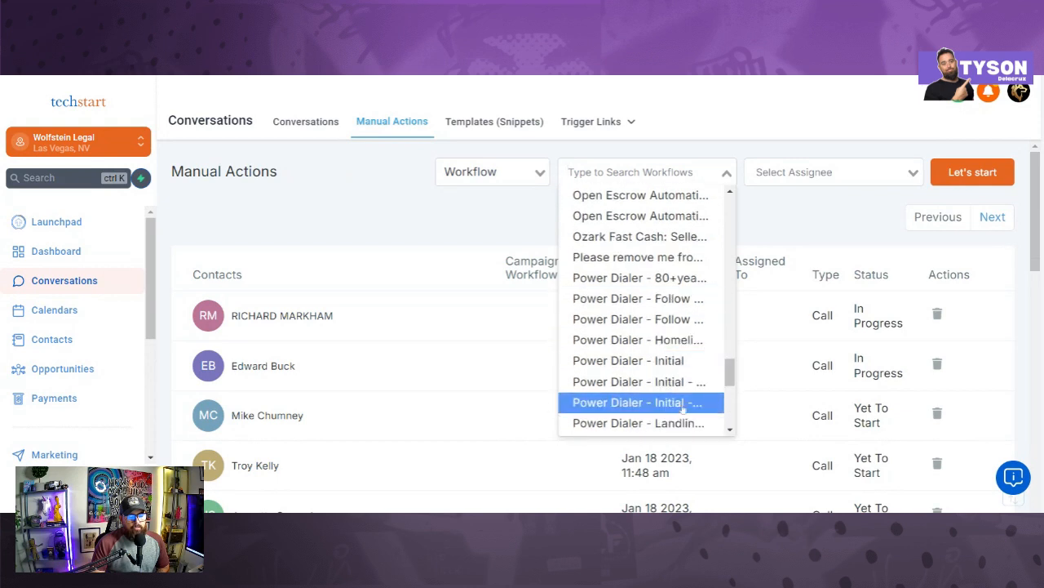
scroll(690, 401, down, 3)
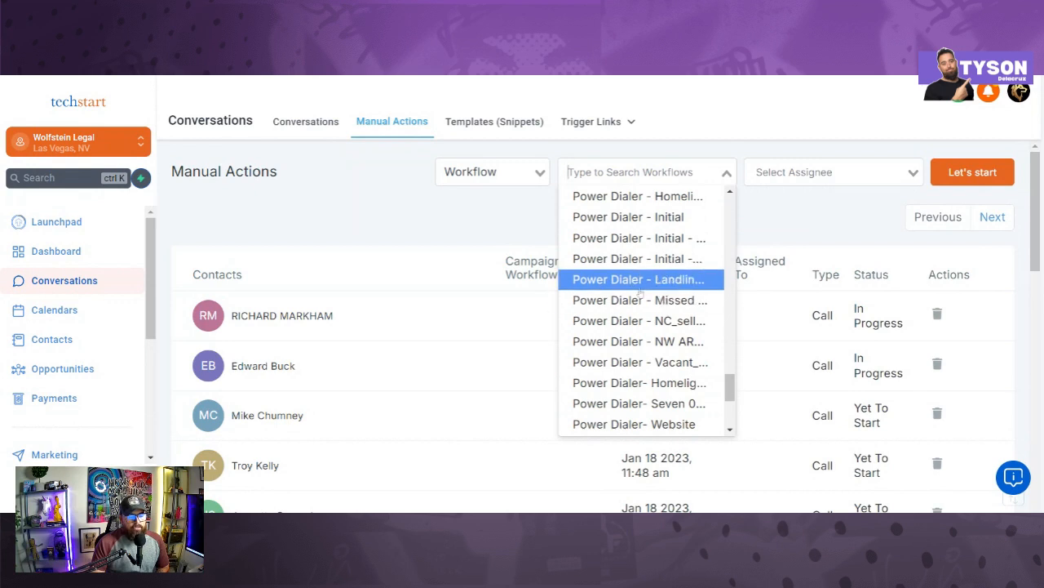
scroll(642, 351, down, 2)
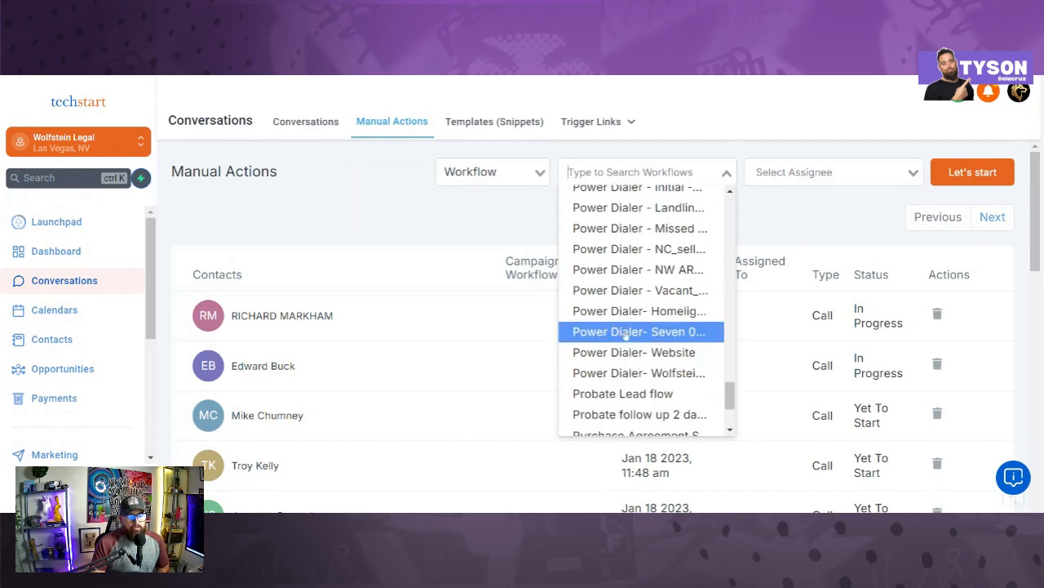
click(626, 333)
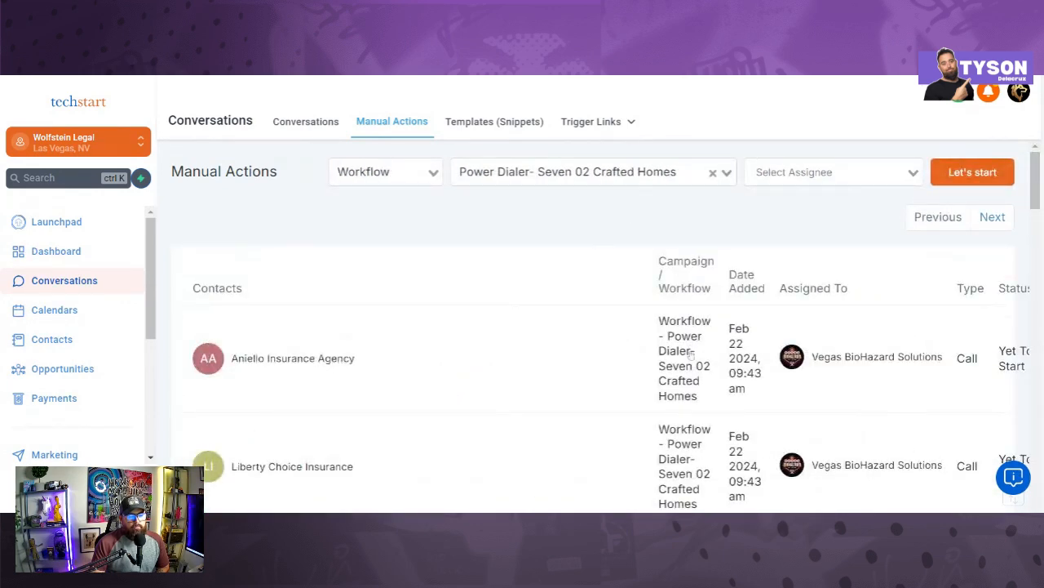
scroll(690, 355, down, 1)
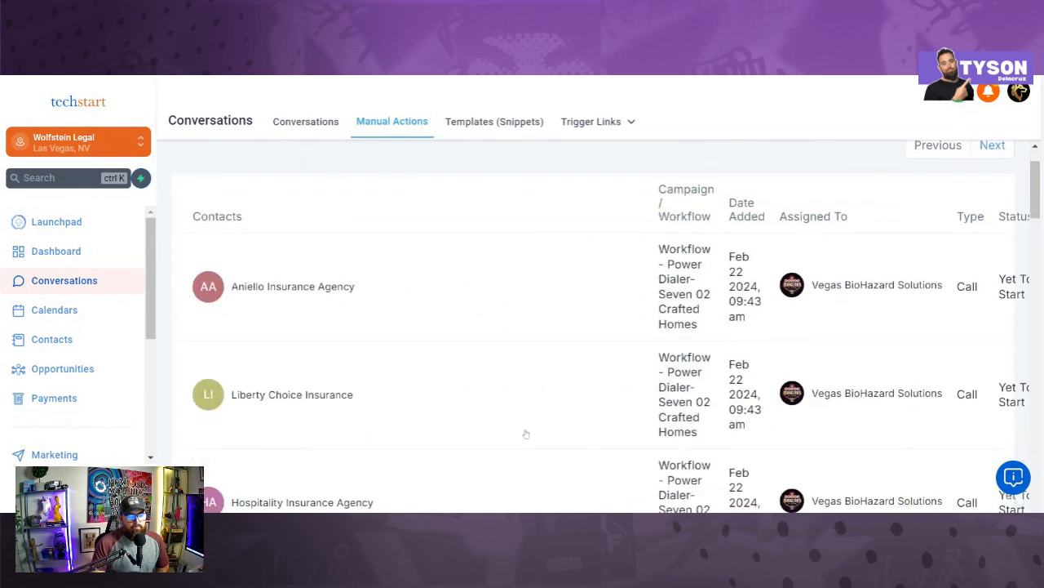
scroll(526, 433, up, 1)
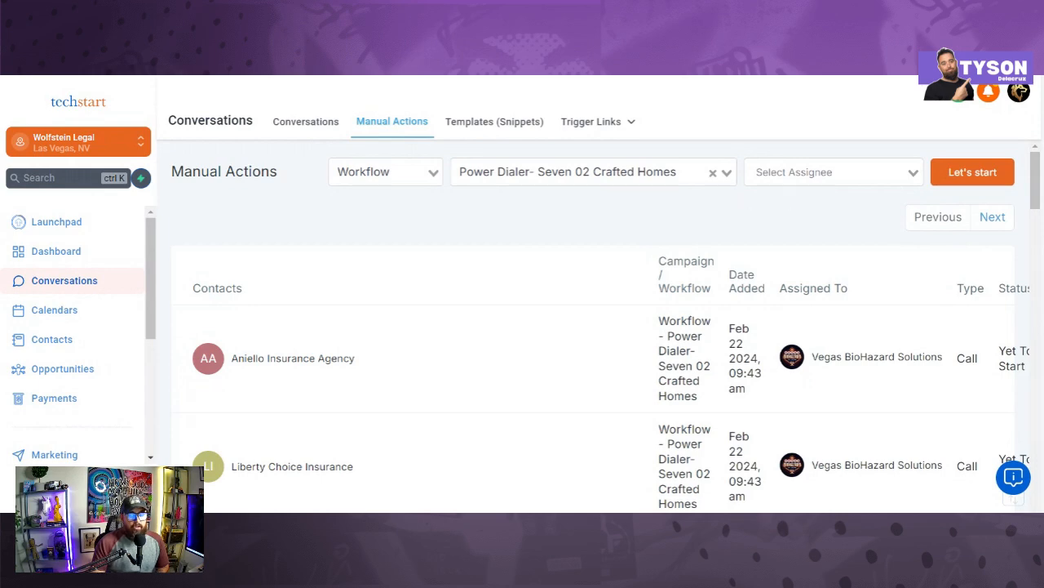
scroll(623, 343, down, 10)
scroll(384, 389, up, 5)
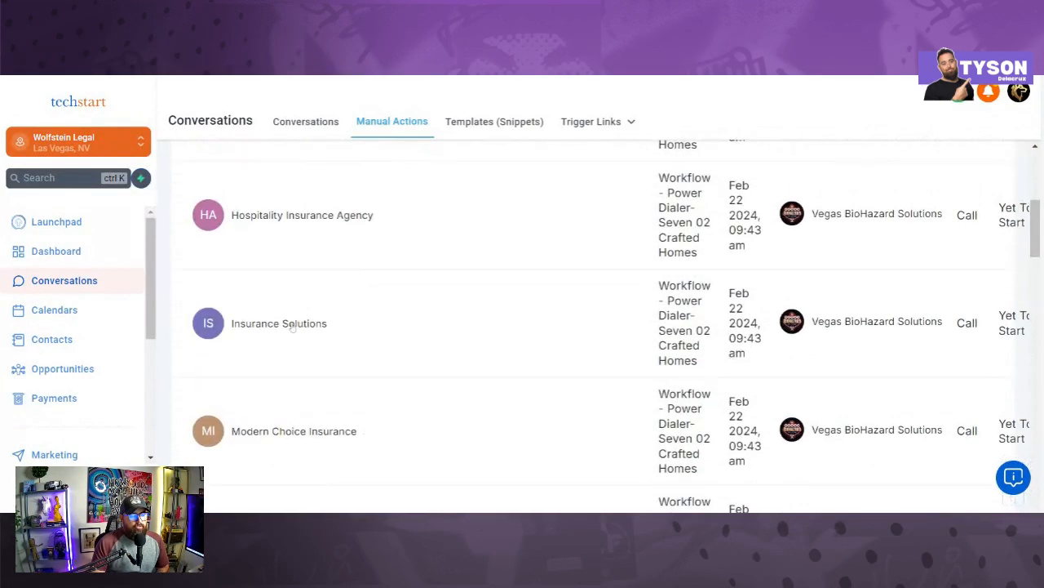
scroll(293, 322, up, 1)
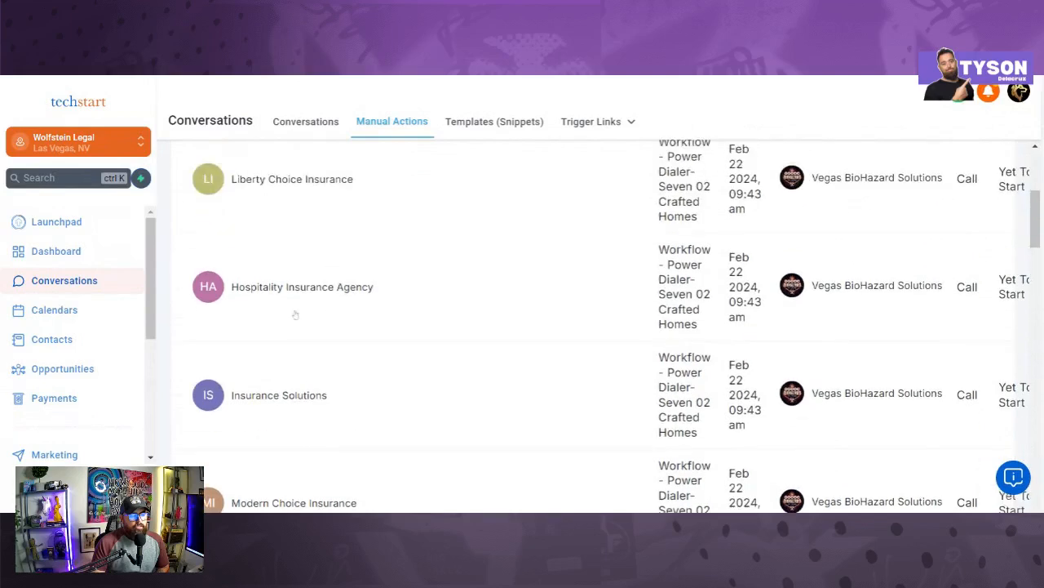
Step: Open the Hospitality Insurance Agency contact and scroll through its details
click(217, 294)
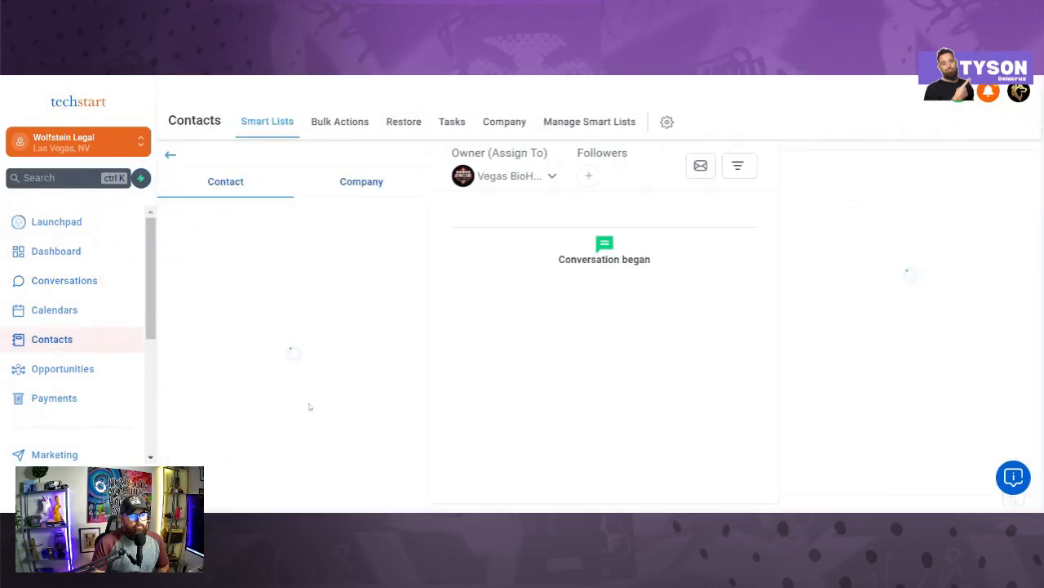
scroll(309, 407, down, 3)
scroll(309, 363, down, 3)
scroll(309, 362, up, 2)
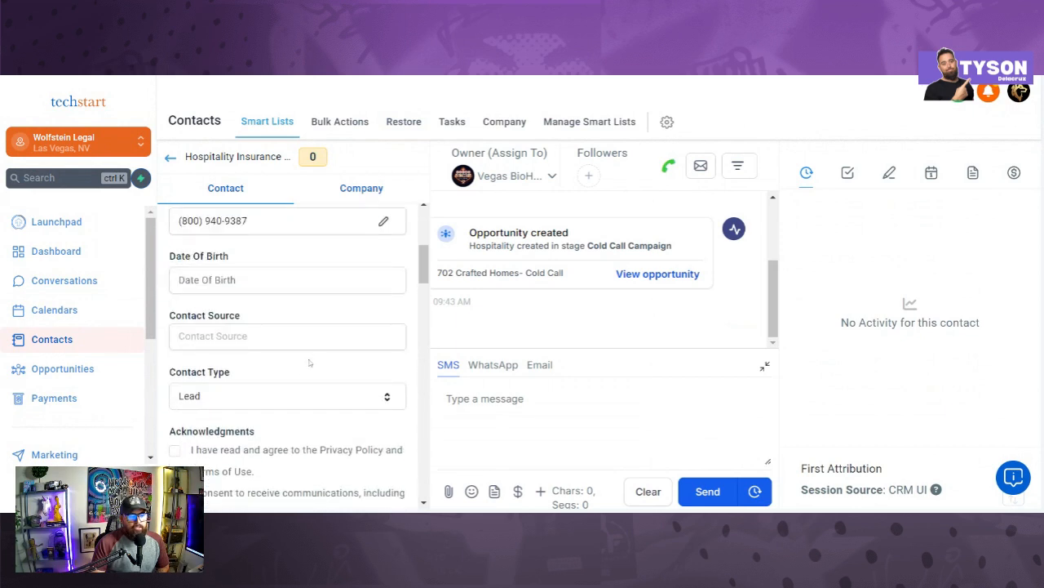
scroll(309, 364, up, 1)
scroll(310, 364, up, 3)
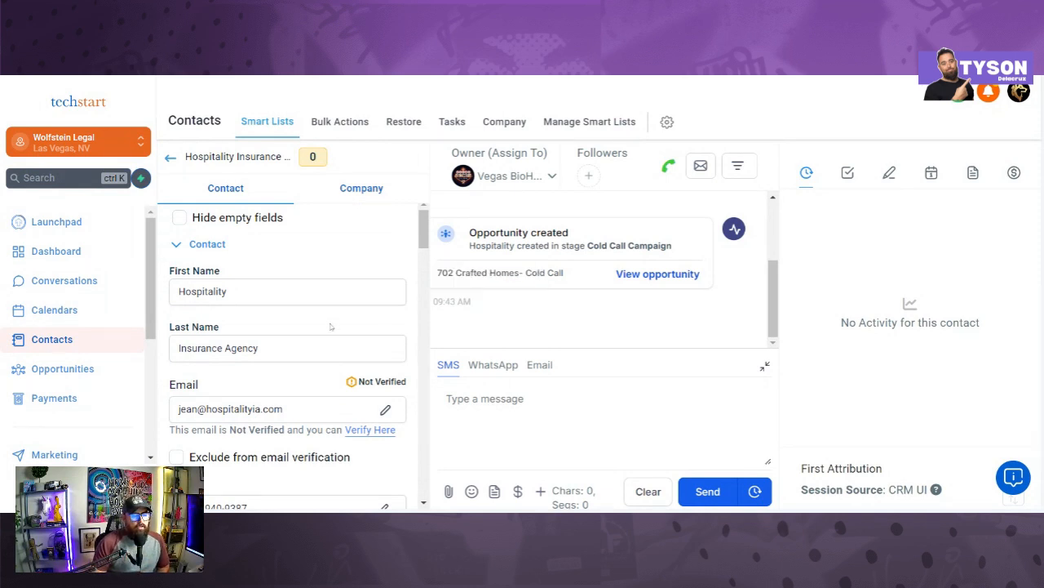
scroll(318, 328, down, 6)
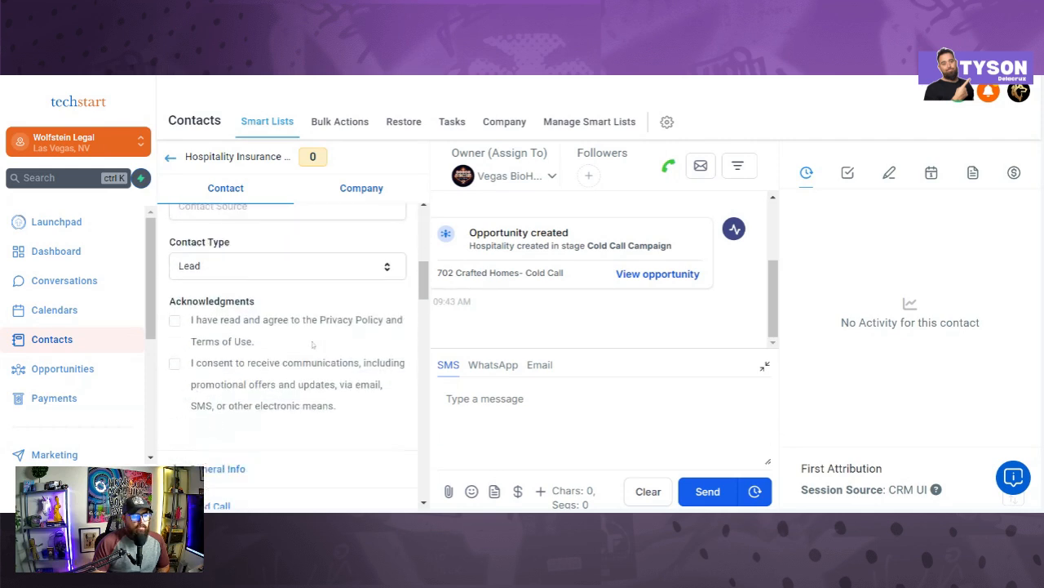
scroll(304, 353, up, 6)
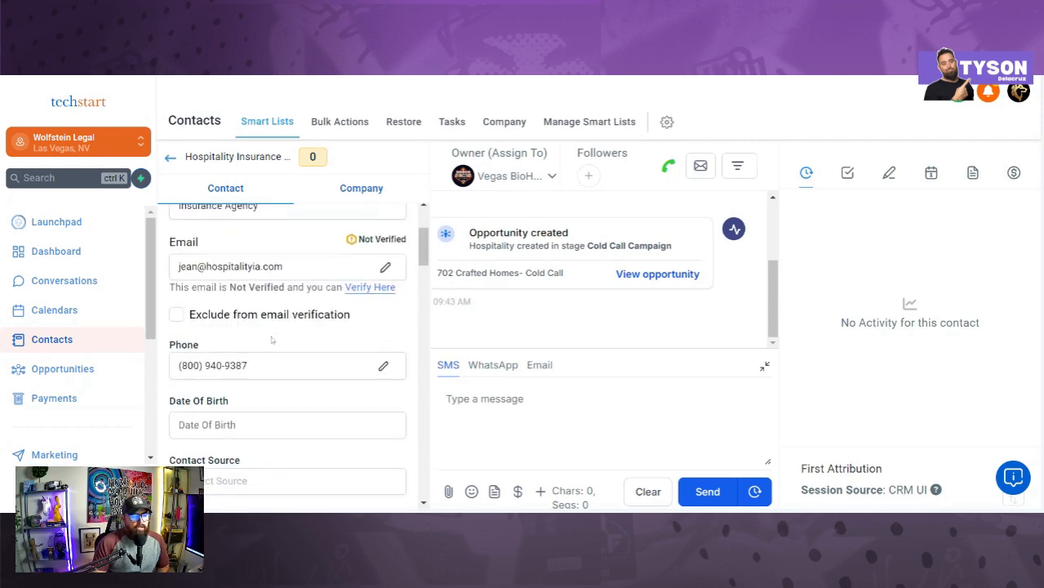
scroll(273, 328, down, 8)
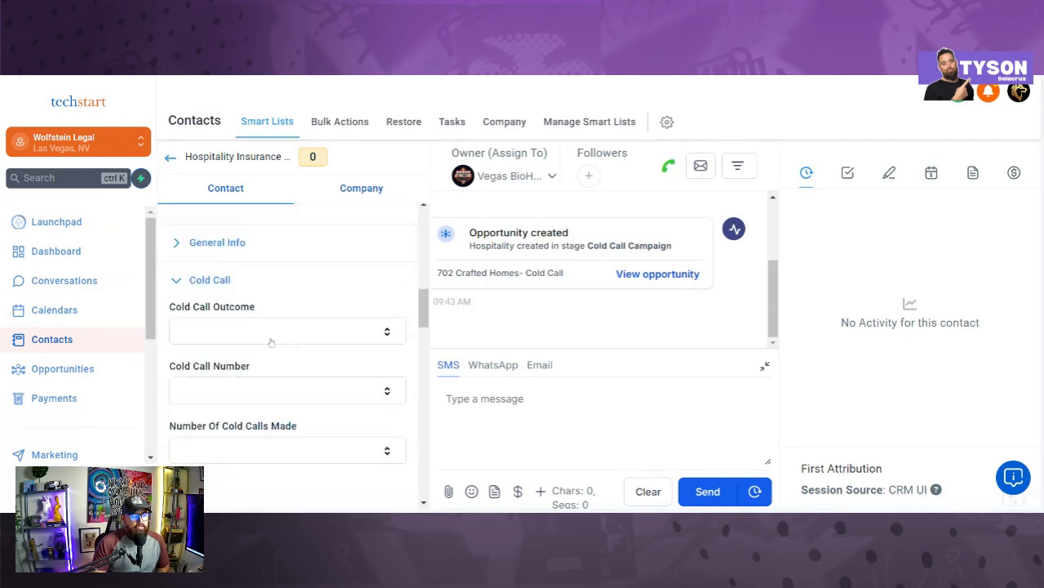
Step: Review the choices in the contact's Cold Call Outcome dropdown
click(253, 328)
scroll(306, 285, down, 1)
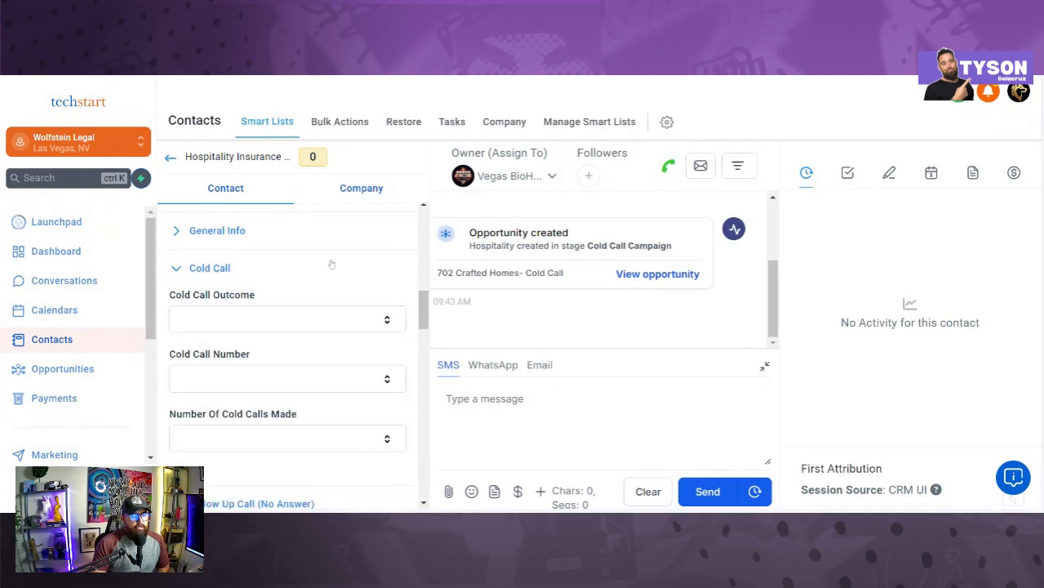
scroll(288, 329, down, 2)
scroll(265, 331, up, 1)
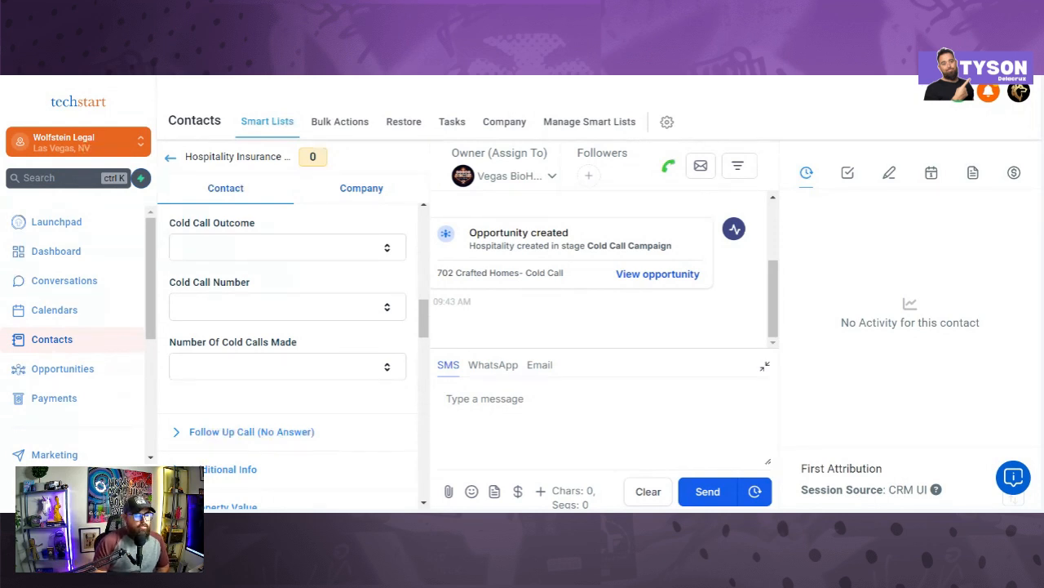
scroll(62, 408, down, 1)
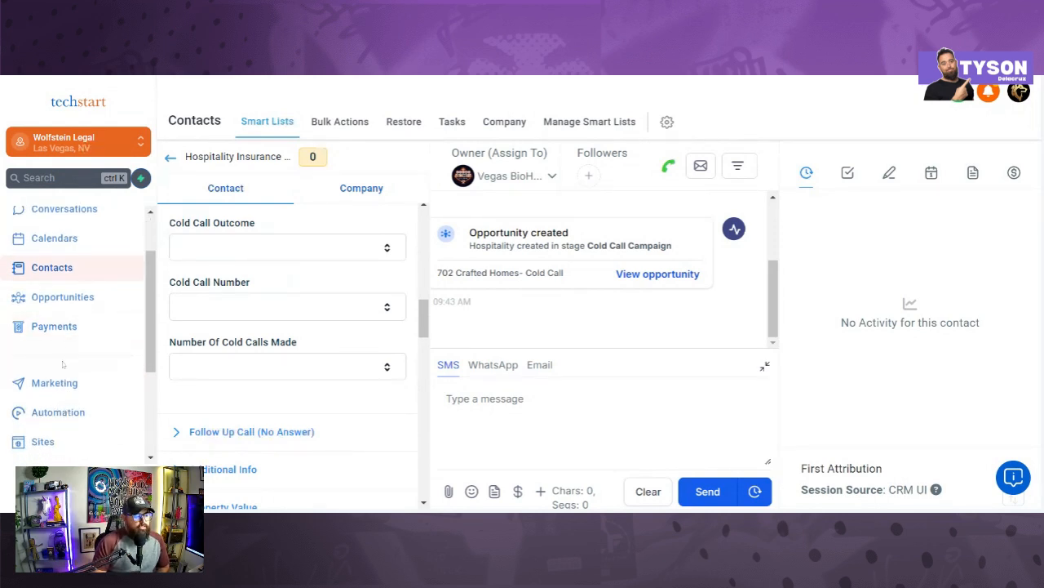
Step: Search Automation workflows for 'power dialer' and open Power Dialer- Seven 02 Crafted Homes
click(59, 412)
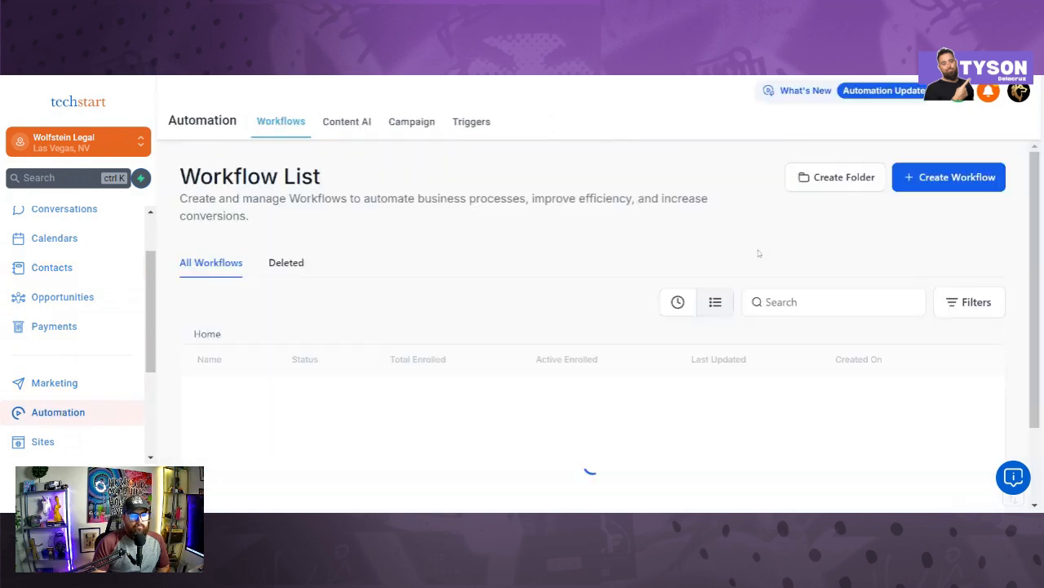
click(816, 302)
text(pow)
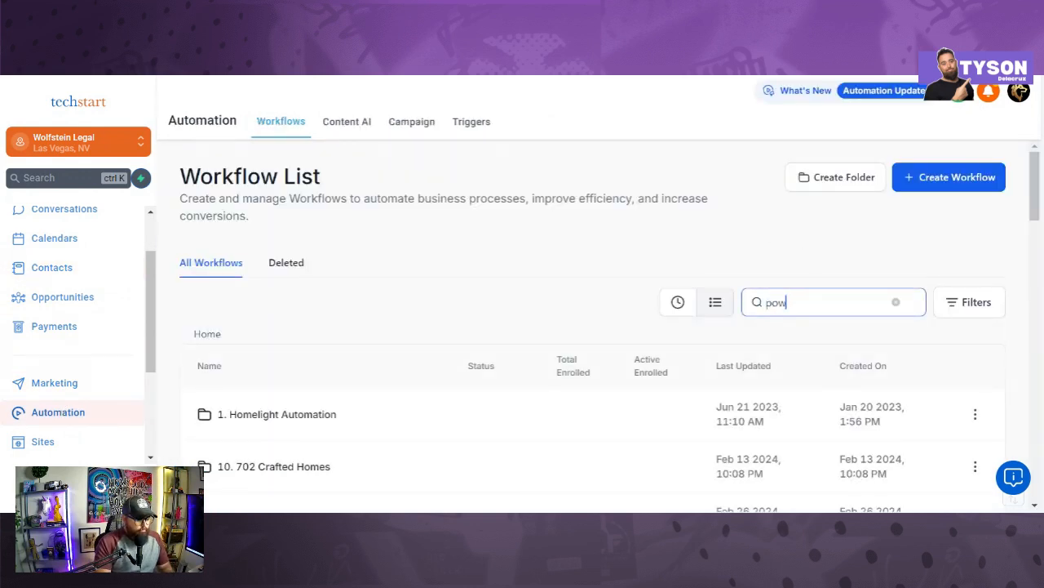
text(er dai)
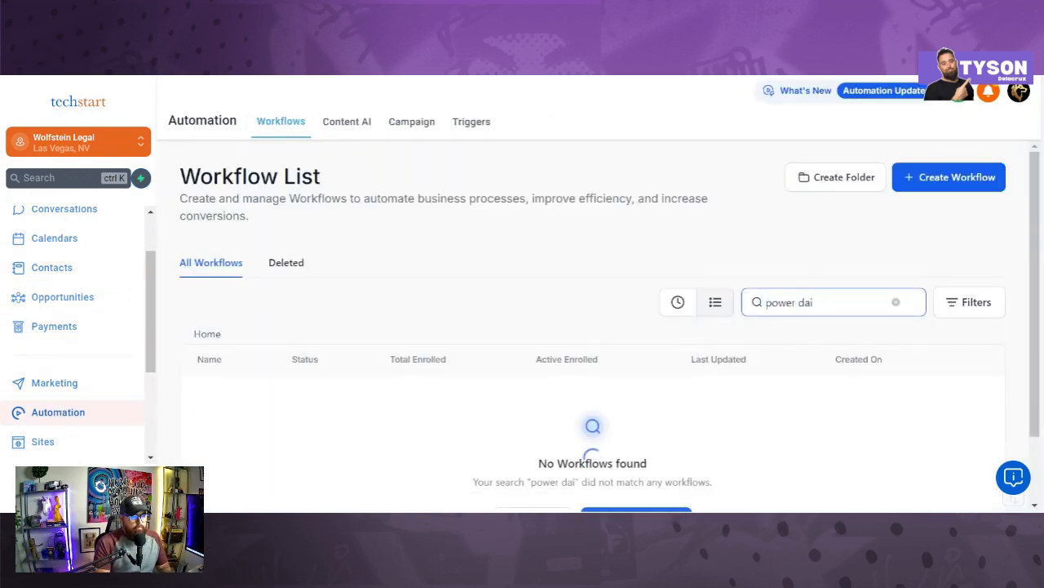
key(BackSpace)
key(BackSpace)
text(ial)
text(er)
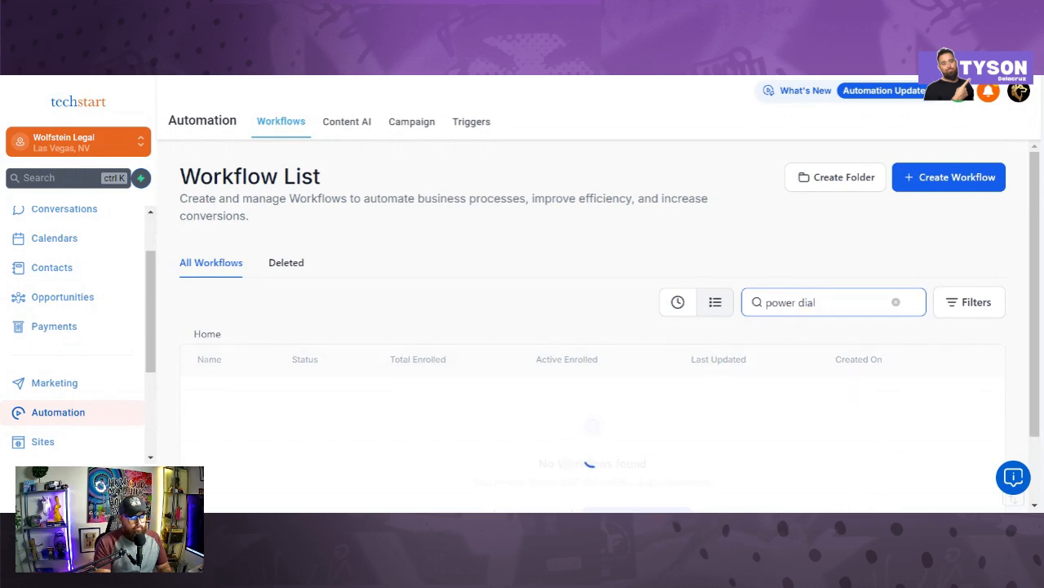
scroll(367, 393, down, 8)
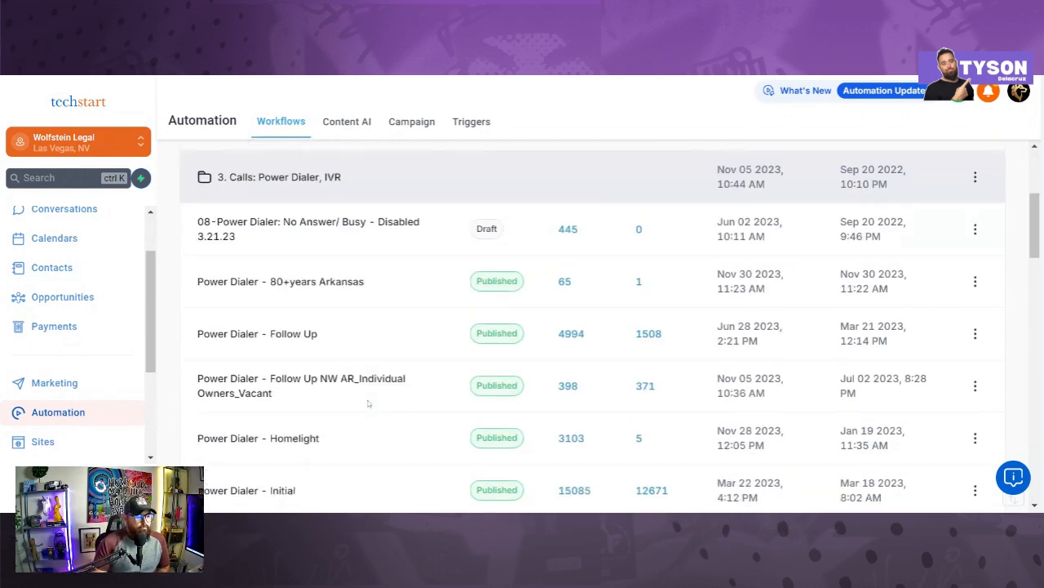
scroll(366, 399, down, 5)
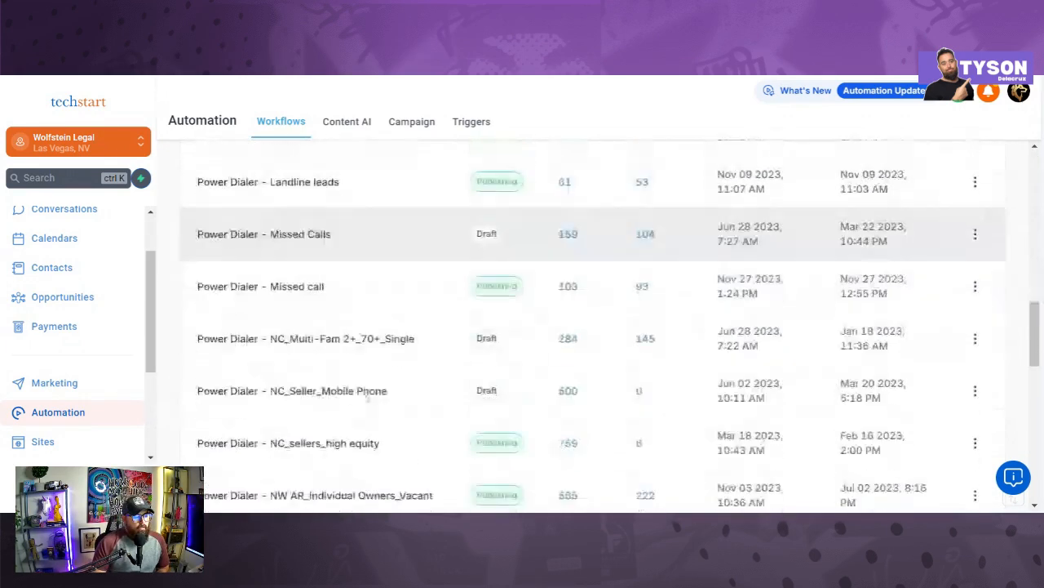
scroll(366, 389, down, 2)
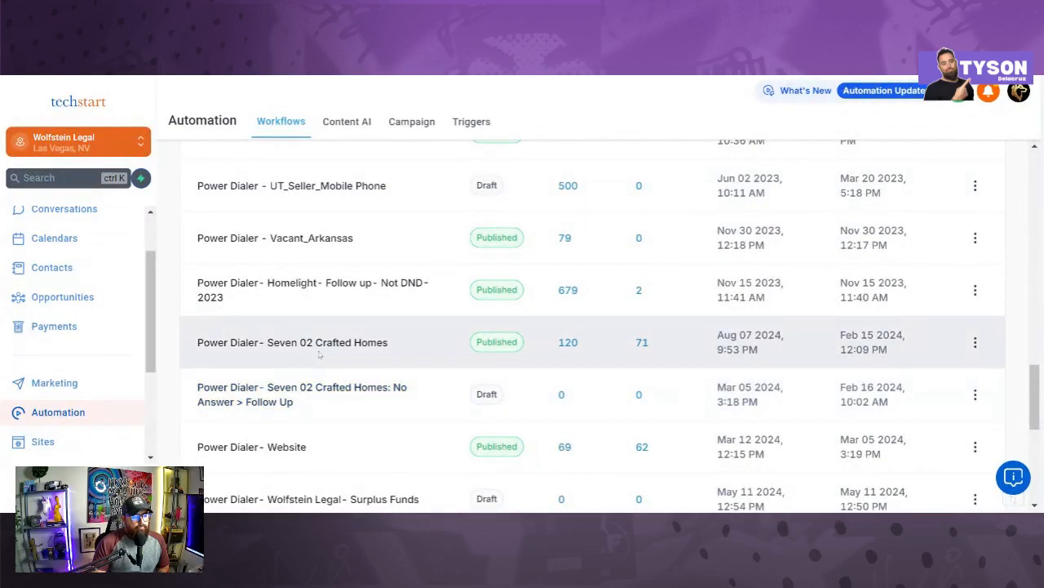
click(318, 346)
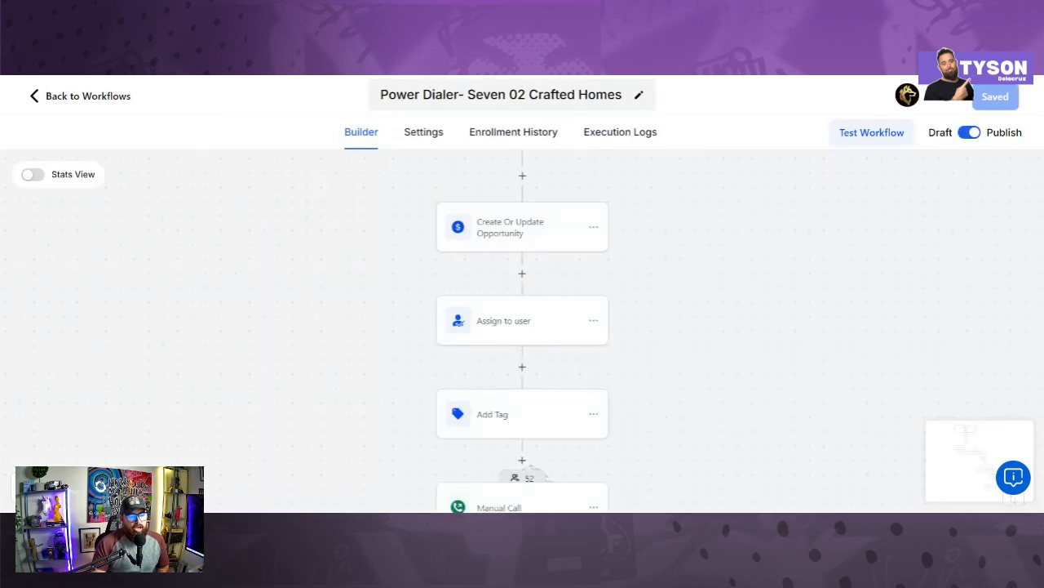
Step: Return to Workflows and search 'power dialer' to find Seven 02 Crafted Homes with 120 enrolled
click(75, 96)
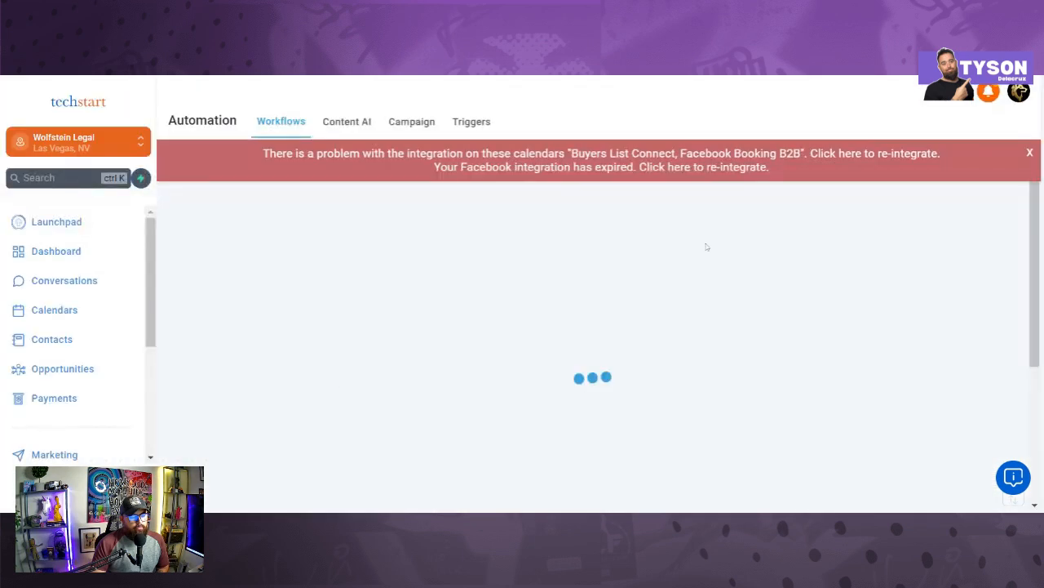
click(812, 302)
text(po)
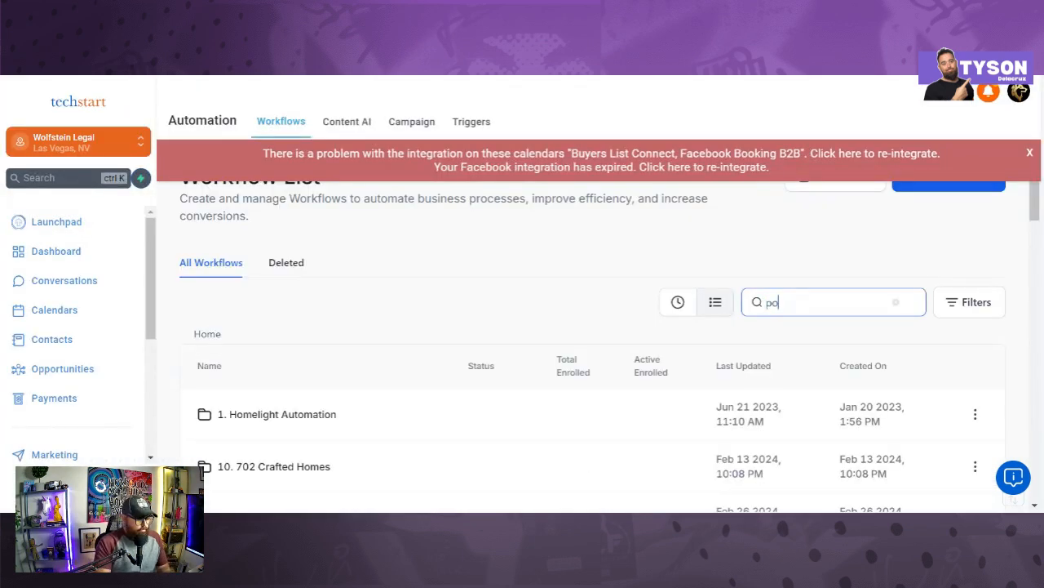
text(wer dialer)
scroll(358, 393, down, 5)
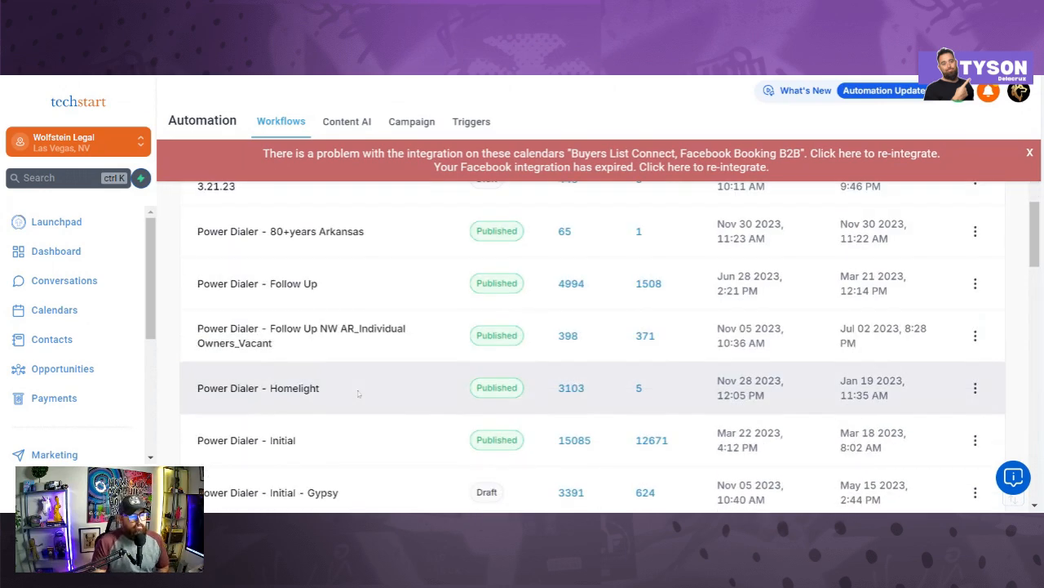
scroll(358, 394, down, 5)
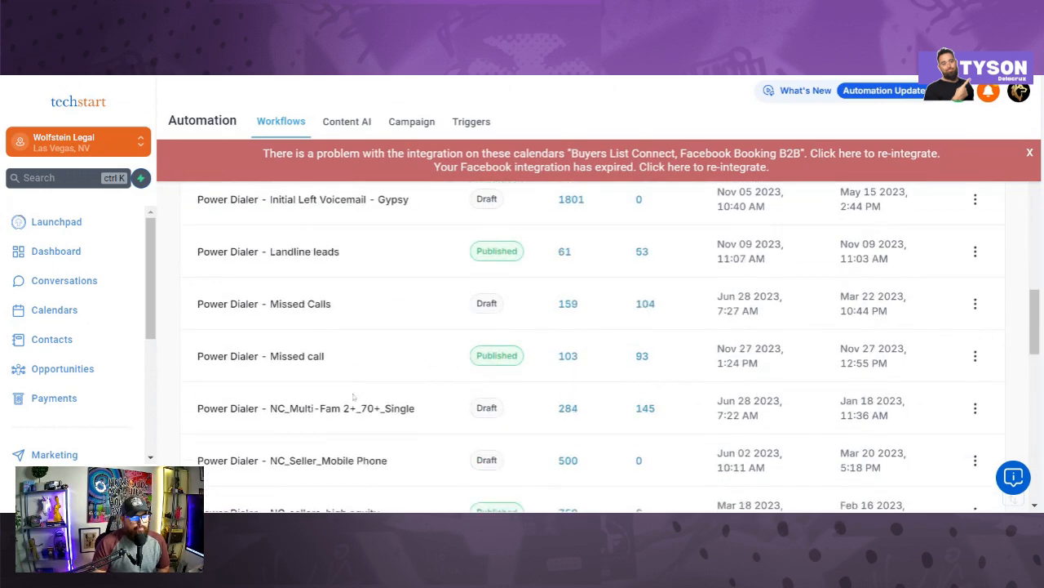
scroll(354, 397, down, 3)
scroll(353, 397, down, 3)
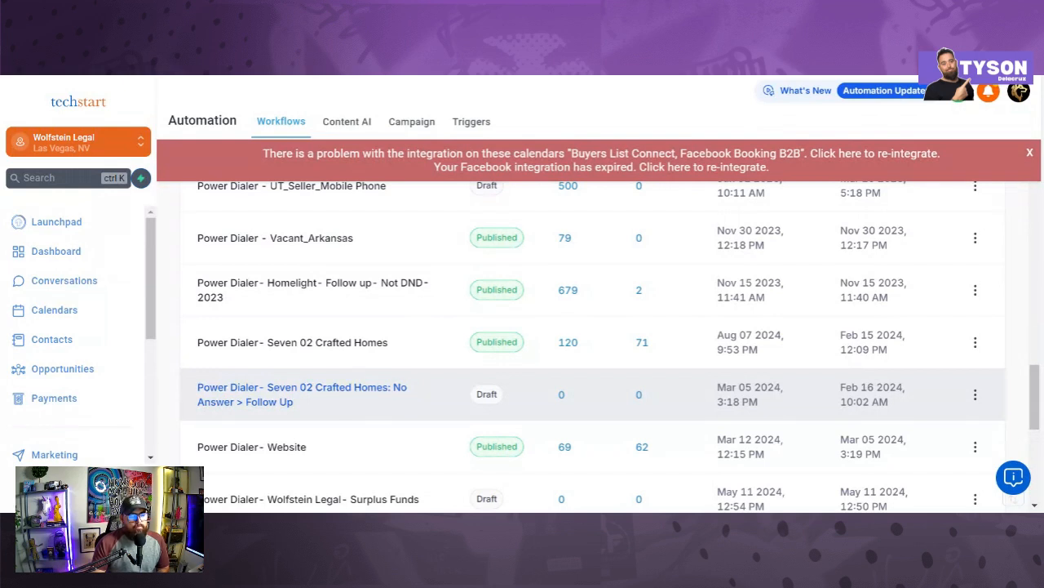
Step: Dismiss the red integration warning banner on the workflow list
click(1030, 155)
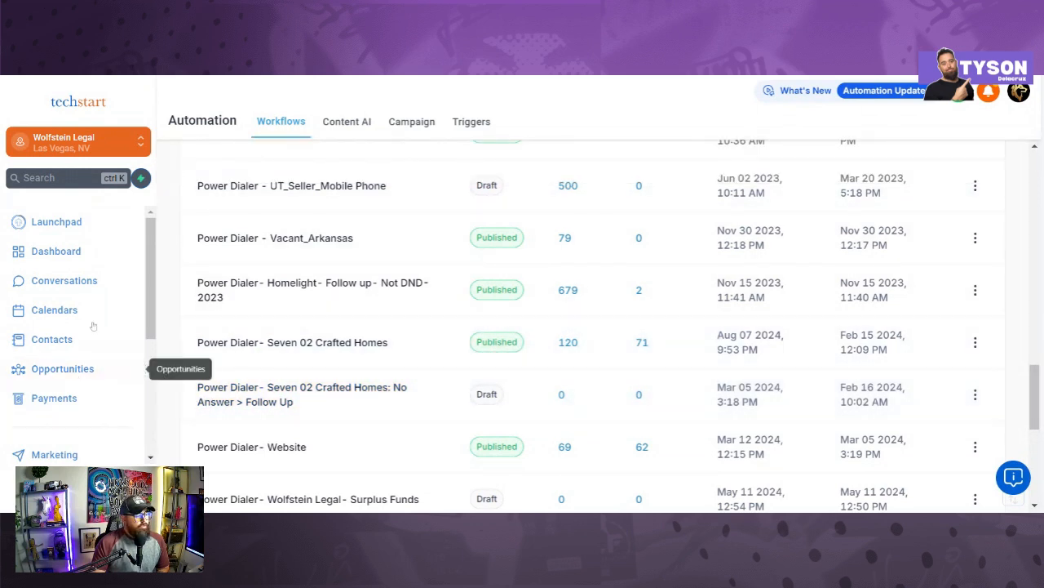
scroll(71, 438, down, 2)
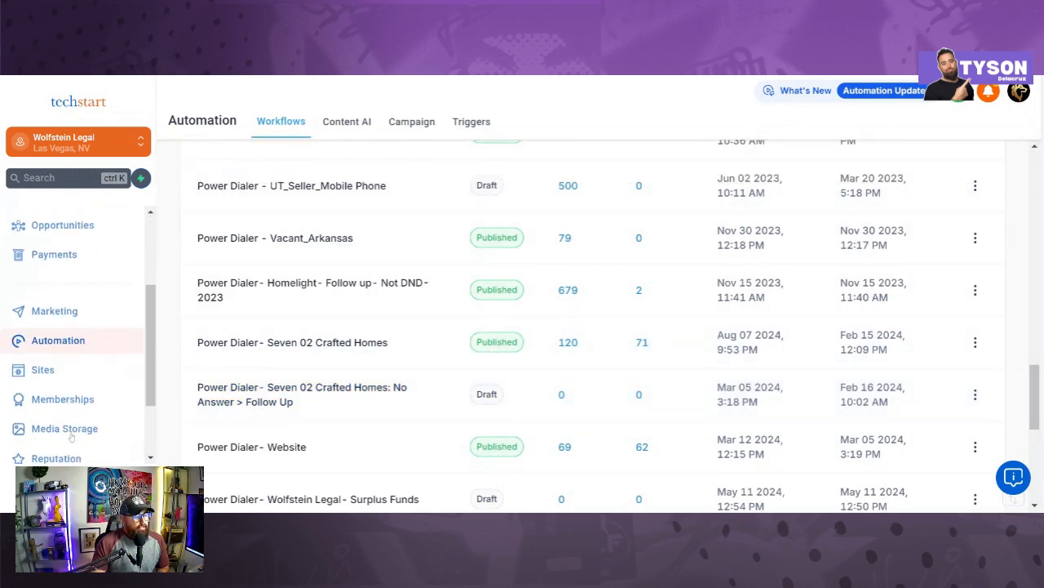
scroll(72, 437, down, 2)
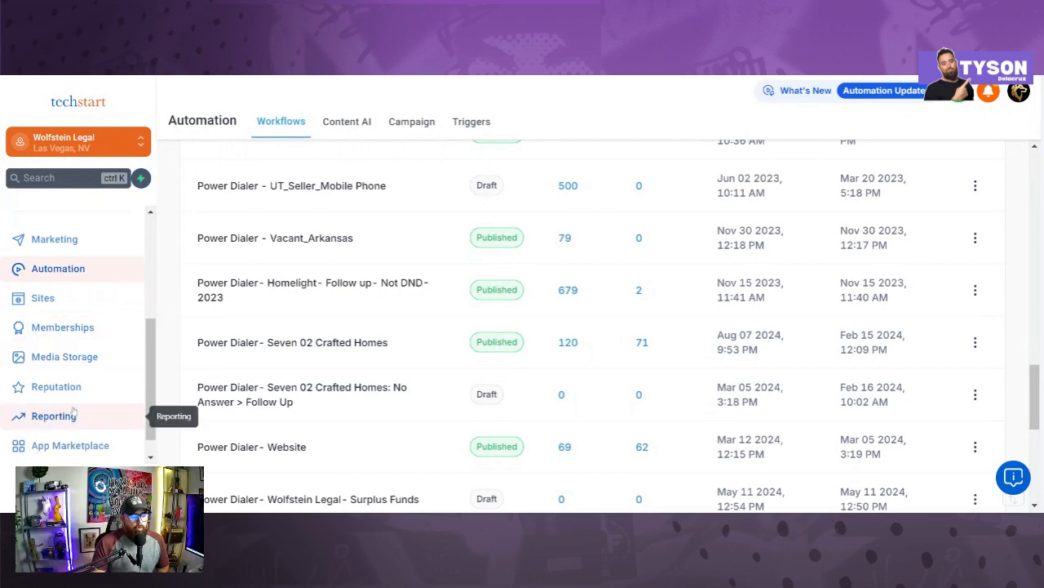